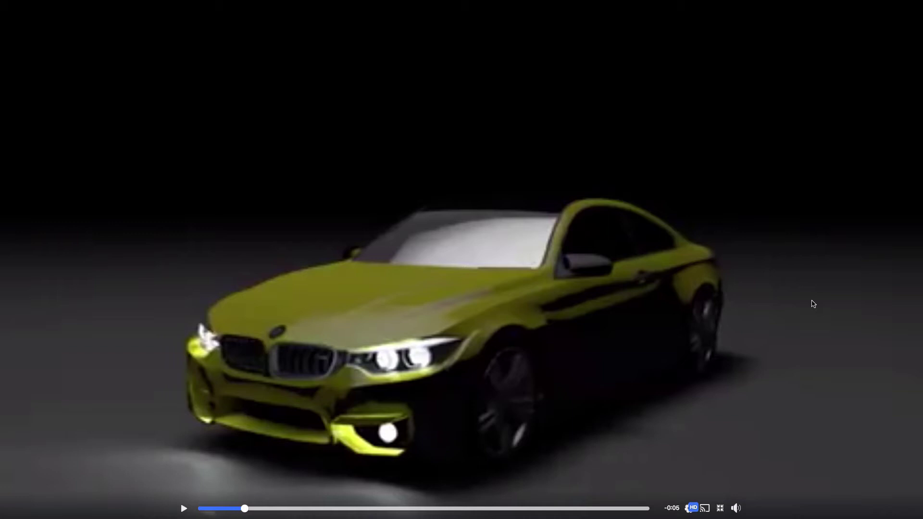
Play the finished BMW animation full screen, pausing at the different car colours, and leave full-screen playback.
click(183, 509)
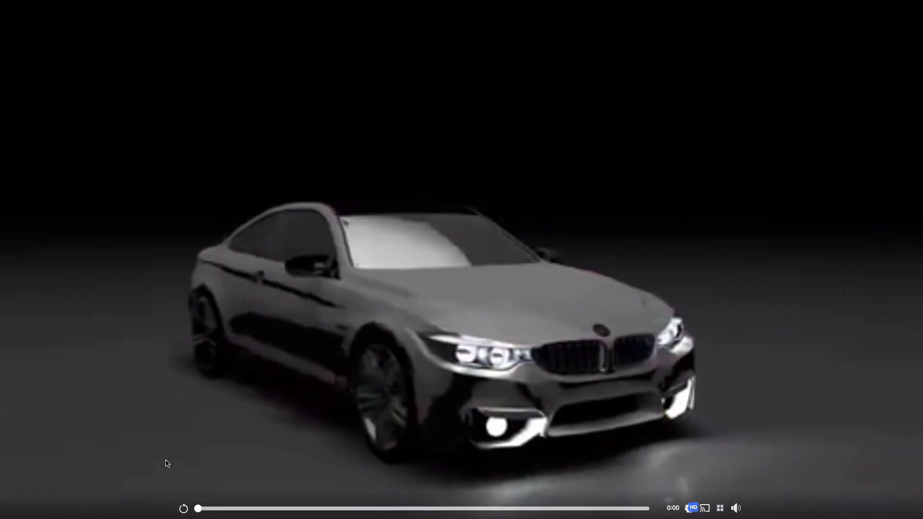
click(183, 508)
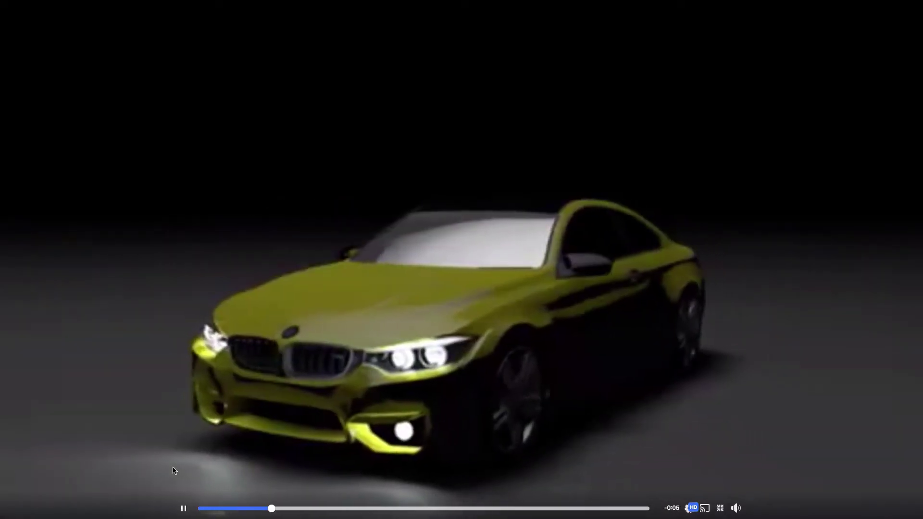
click(226, 419)
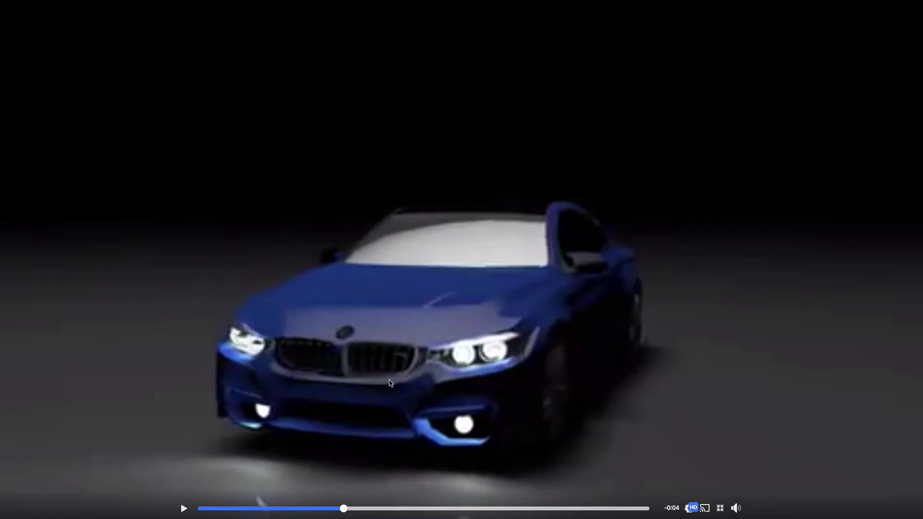
click(184, 508)
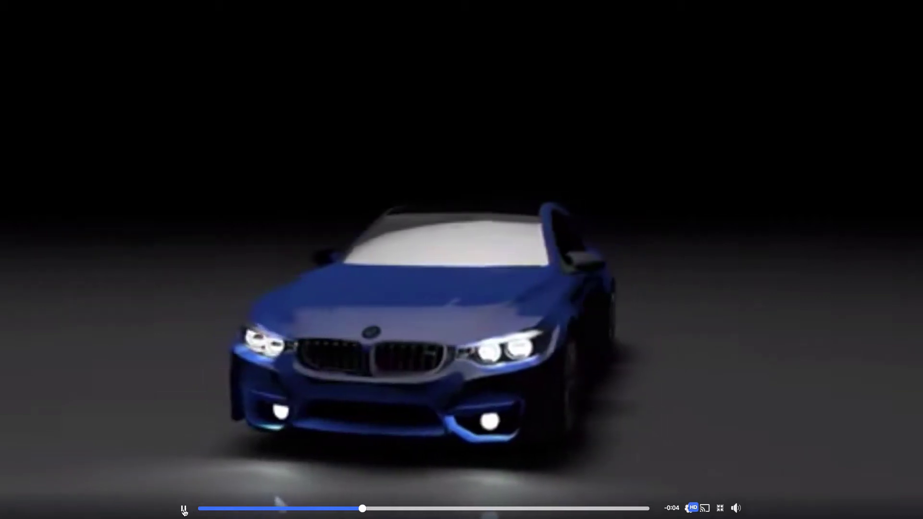
click(184, 509)
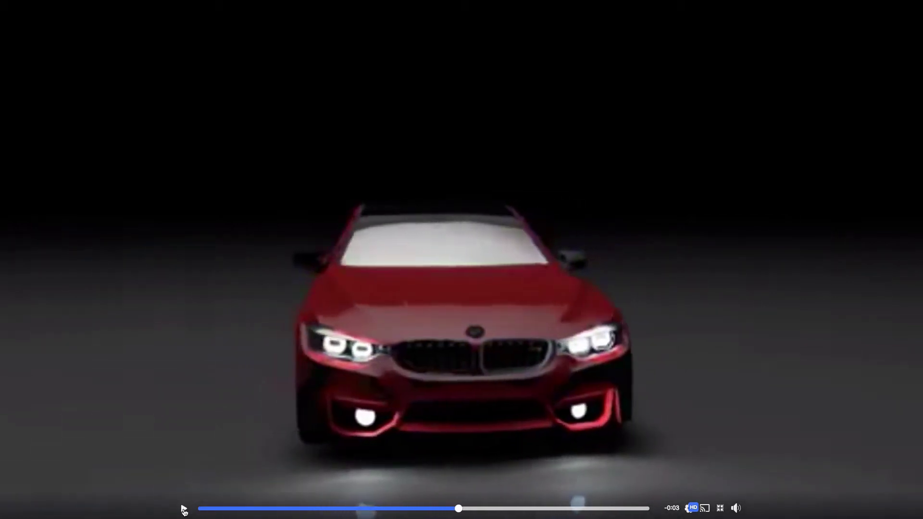
click(183, 508)
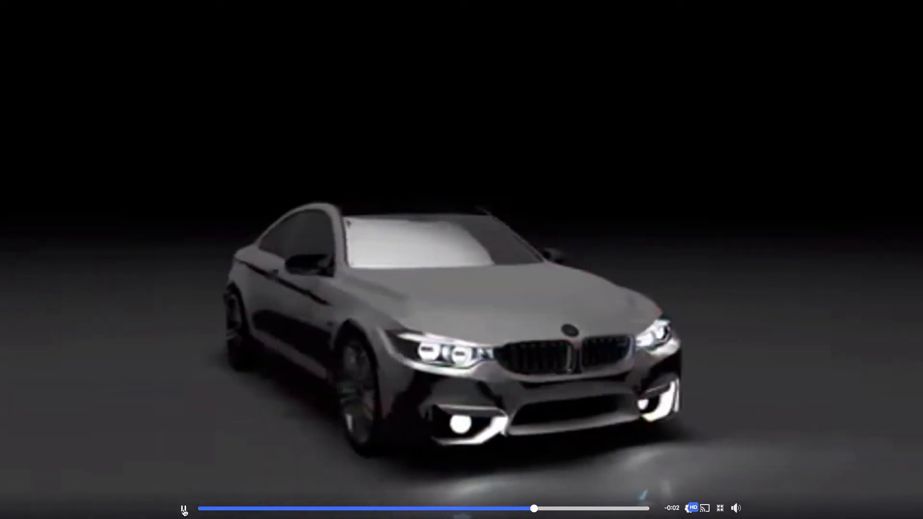
click(263, 272)
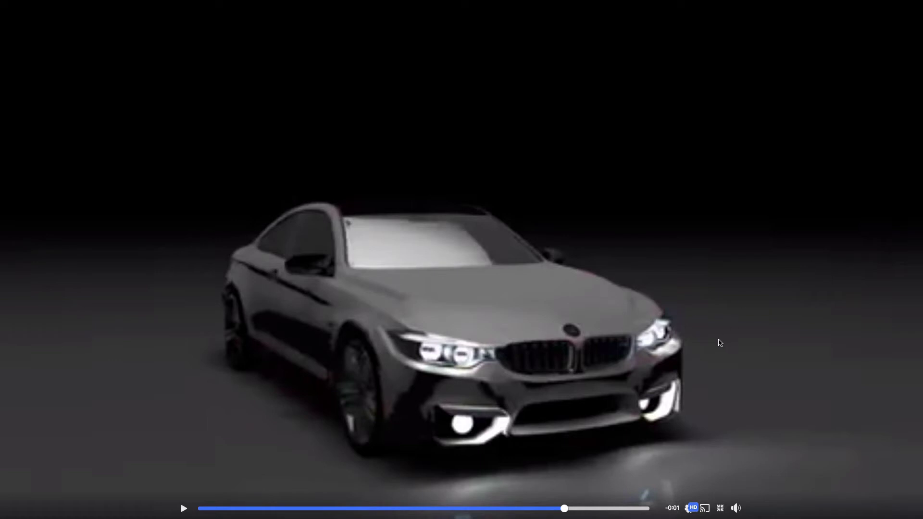
key(Escape)
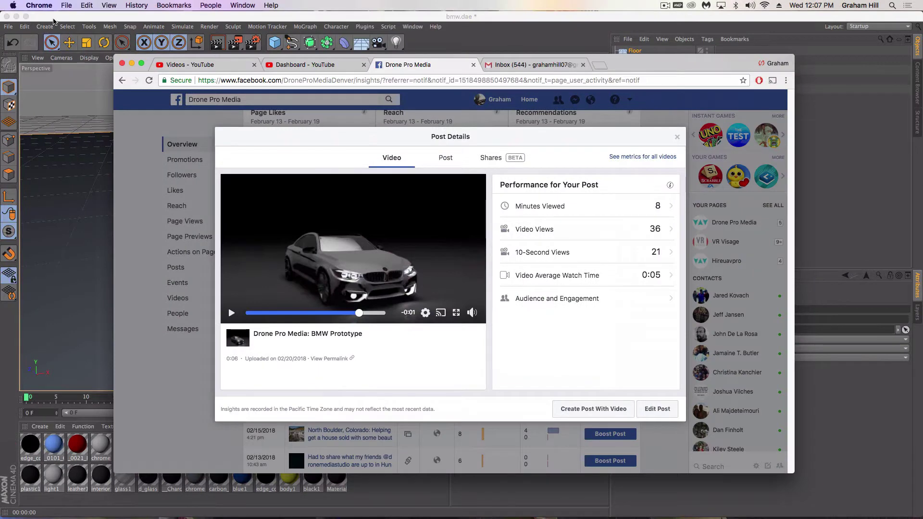
Switch to Cinema 4D and examine the yellow BMW model's front from both sides.
click(54, 21)
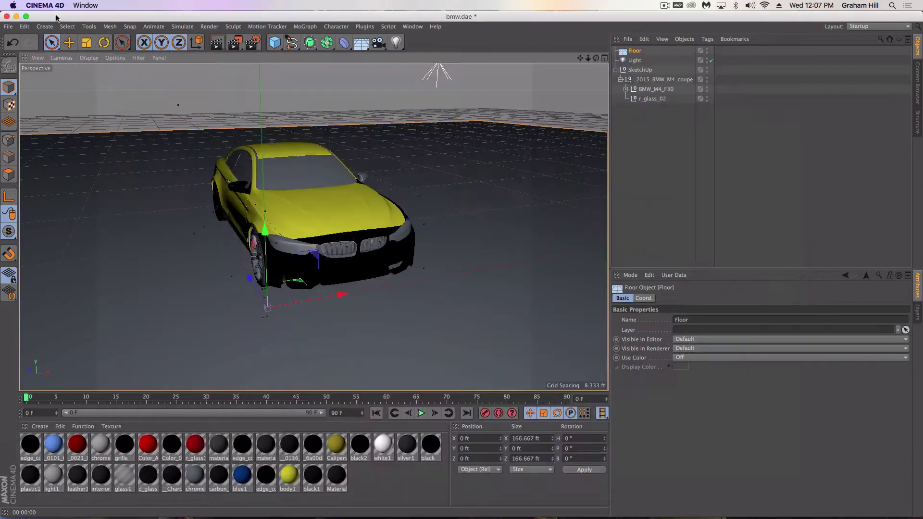
scroll(336, 228, up, 2)
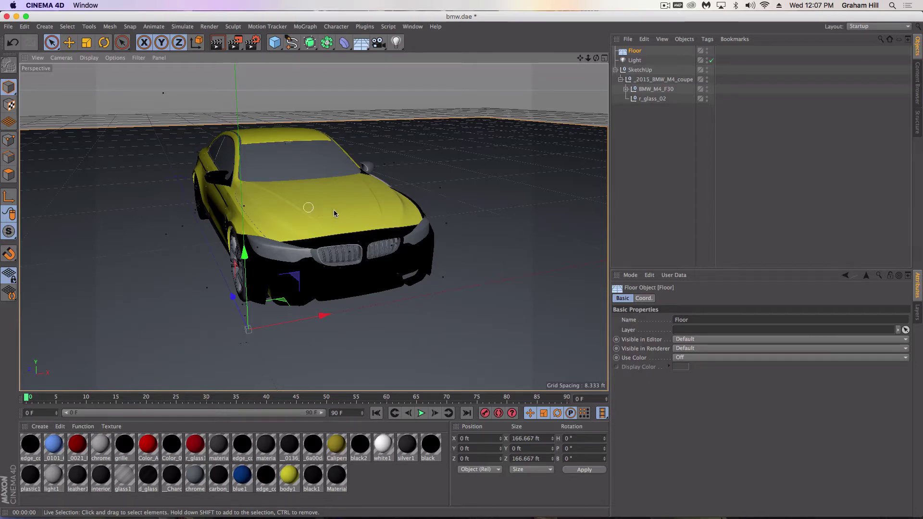
alt+drag(333, 209, 220, 201)
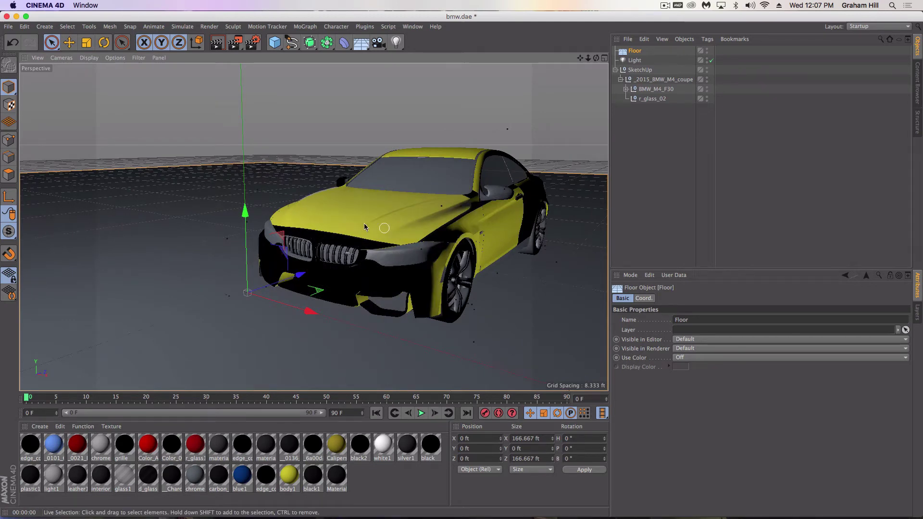
alt+drag(368, 221, 418, 220)
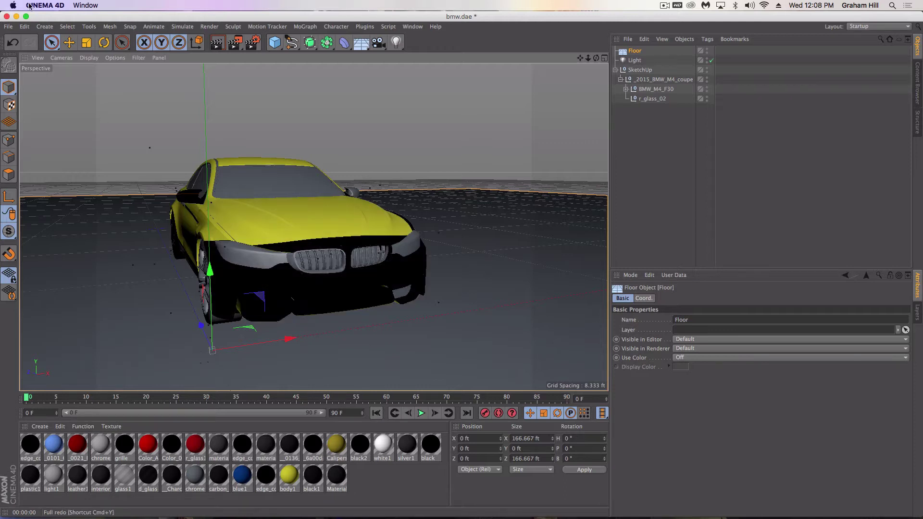
Set the Light object's shadow type to Shadow Maps (Soft).
click(69, 43)
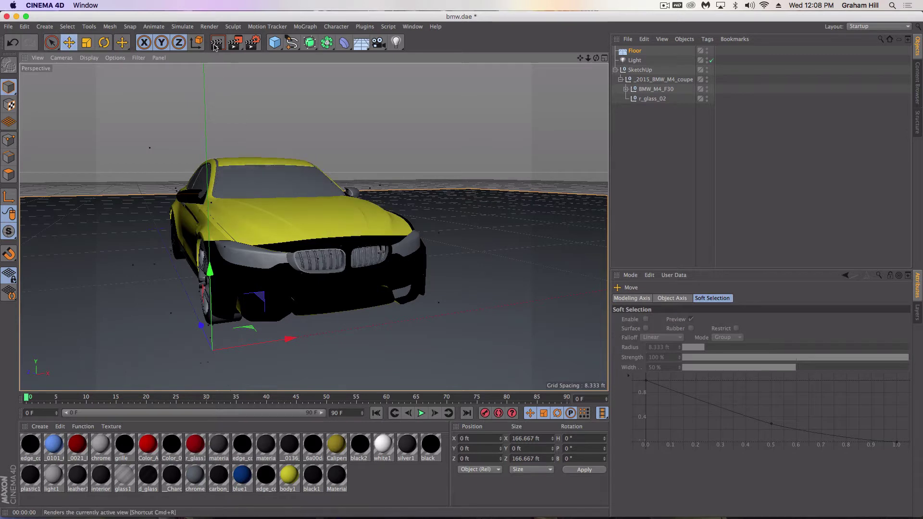
click(635, 60)
click(804, 299)
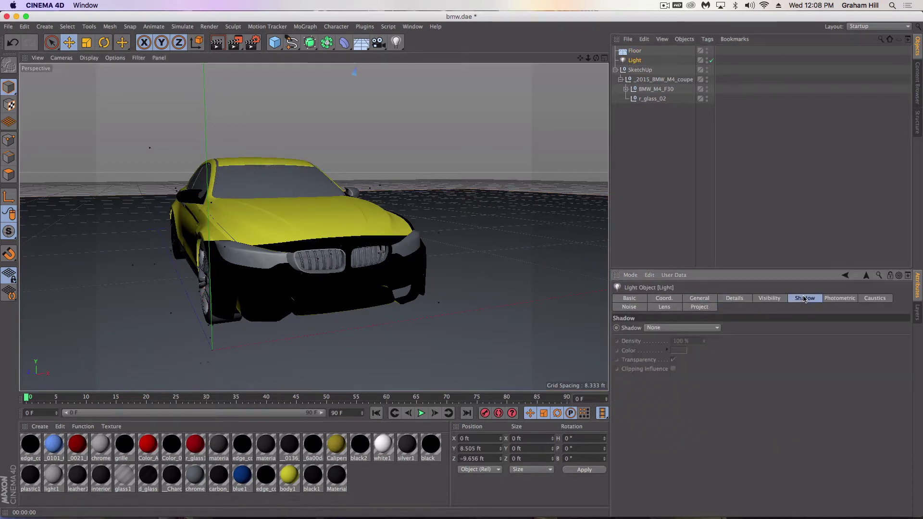
click(683, 327)
click(668, 345)
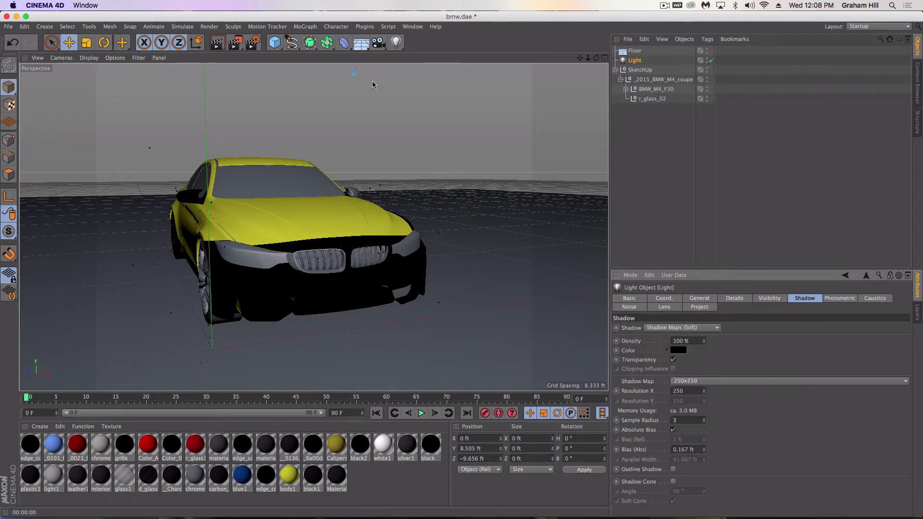
Render the active view of the car, continuing past the missing-texture dialog, and return to the editor display.
click(213, 43)
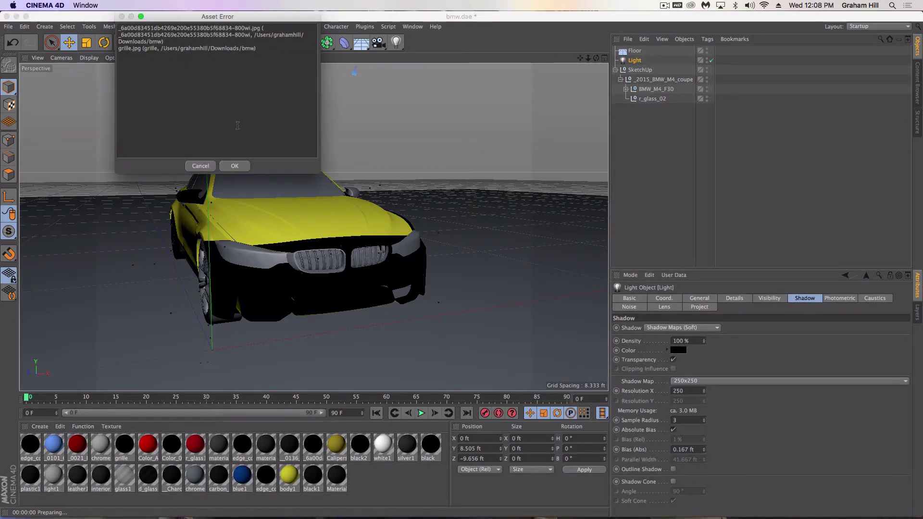
click(235, 166)
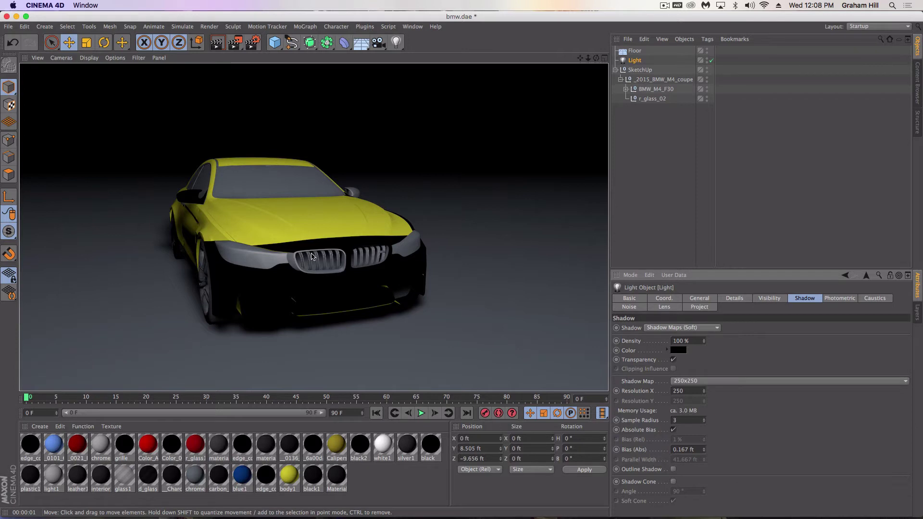
click(437, 247)
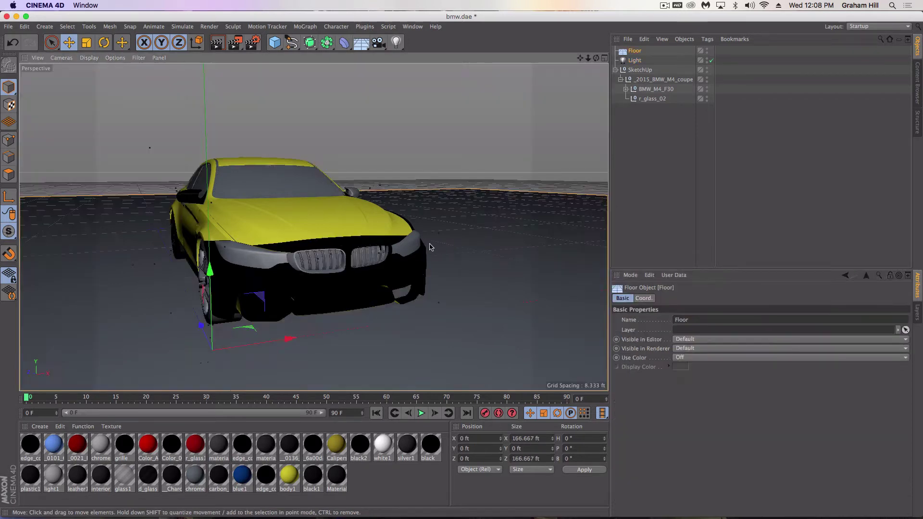
Reverse the normals of the black front bumper body piece.
click(357, 247)
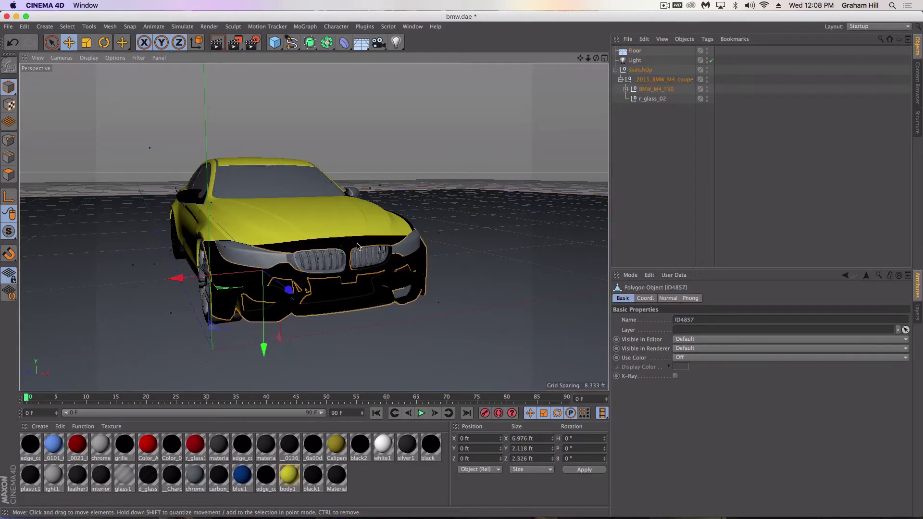
click(89, 28)
mouse_move(109, 27)
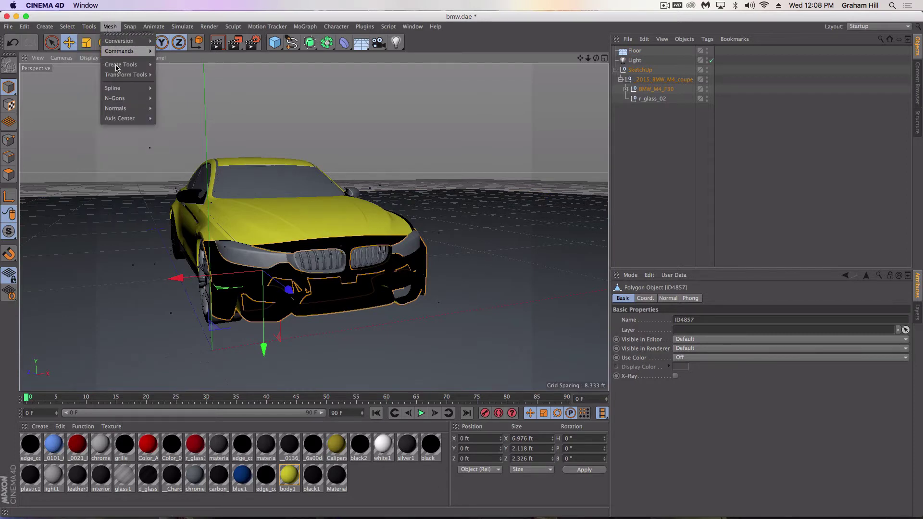
mouse_move(136, 112)
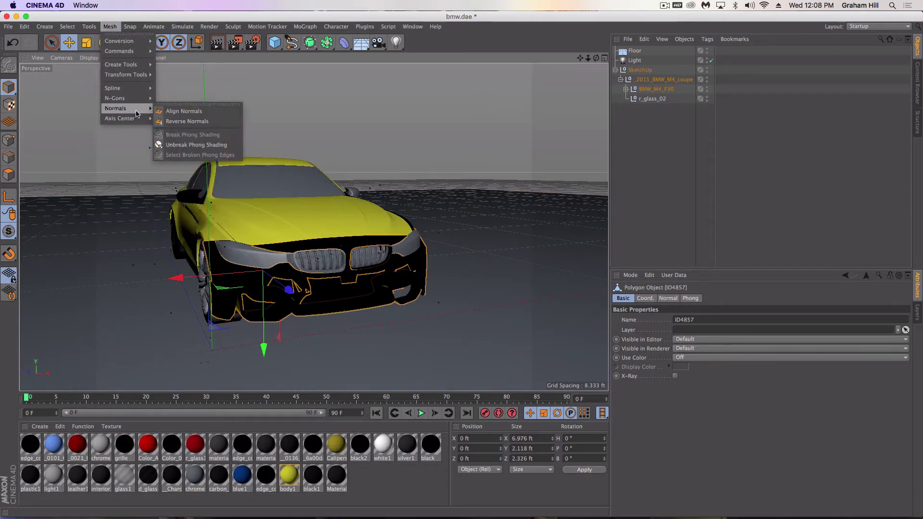
click(178, 121)
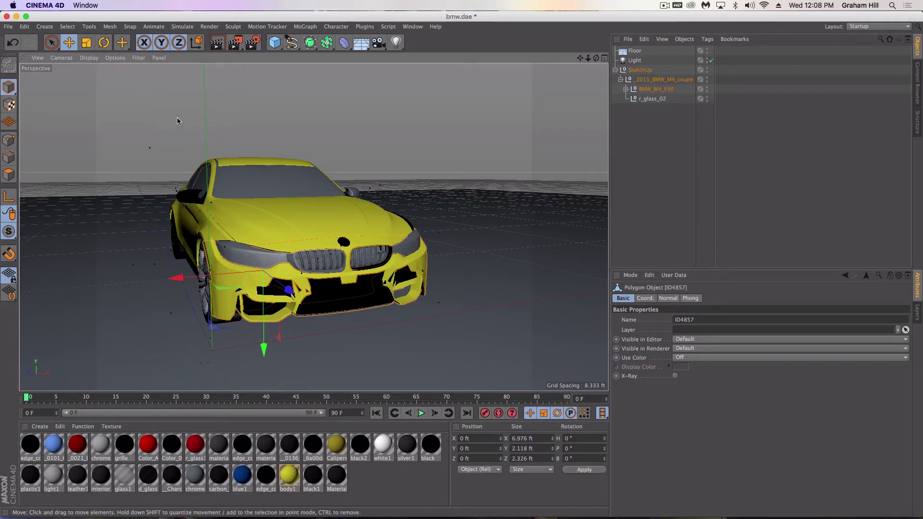
Select the body pieces around the grille and lower front bumper with Live Selection and reverse their normals.
click(51, 43)
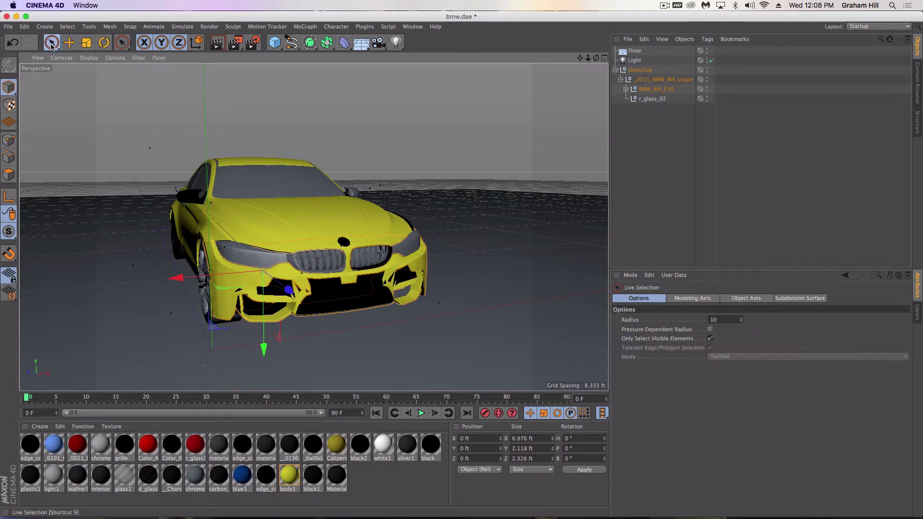
click(262, 285)
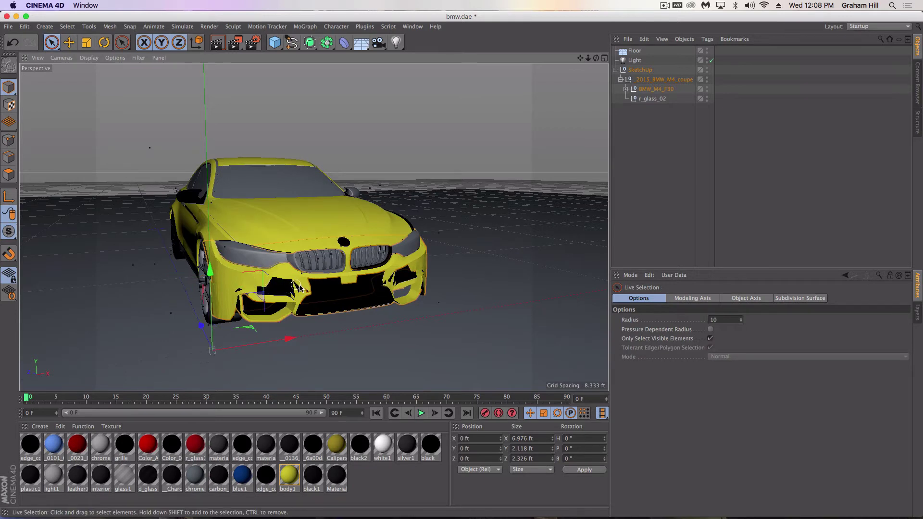
click(247, 287)
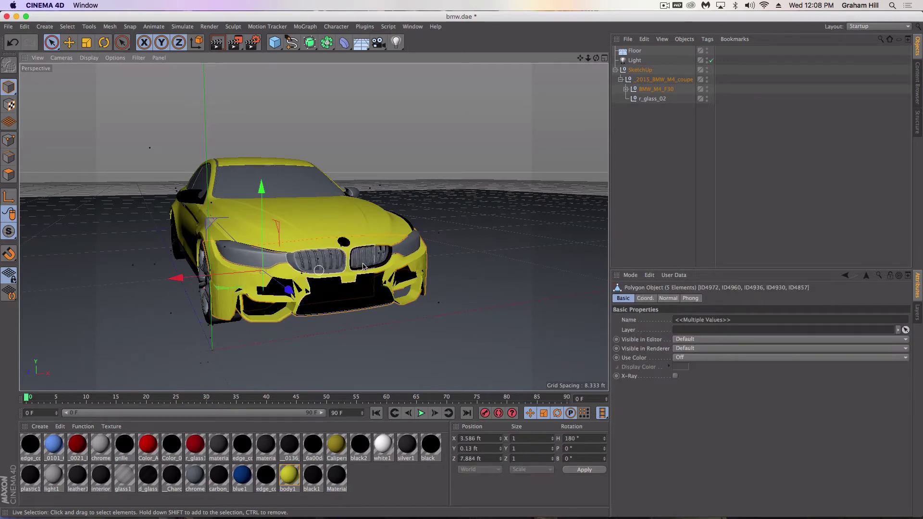
mouse_move(412, 266)
mouse_down()
mouse_move(388, 284)
mouse_move(403, 282)
mouse_move(339, 280)
mouse_move(323, 266)
mouse_up()
click(110, 26)
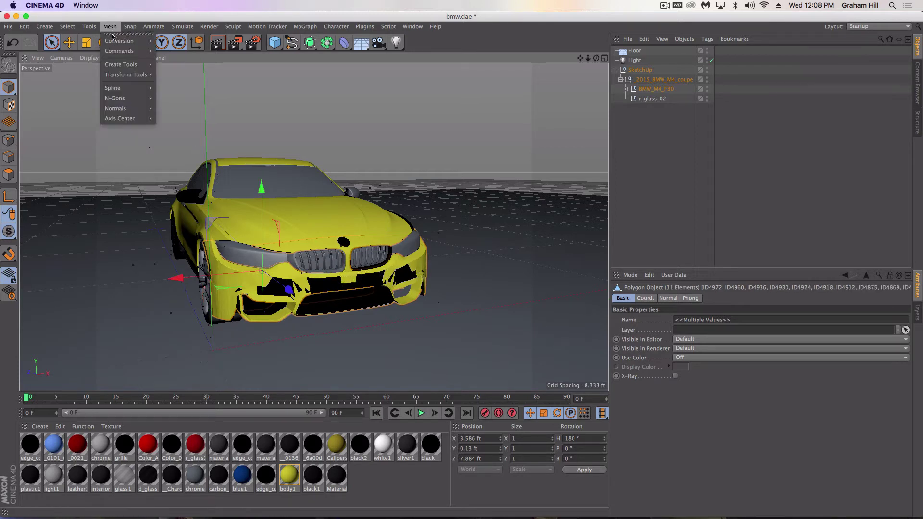
mouse_move(136, 109)
click(182, 122)
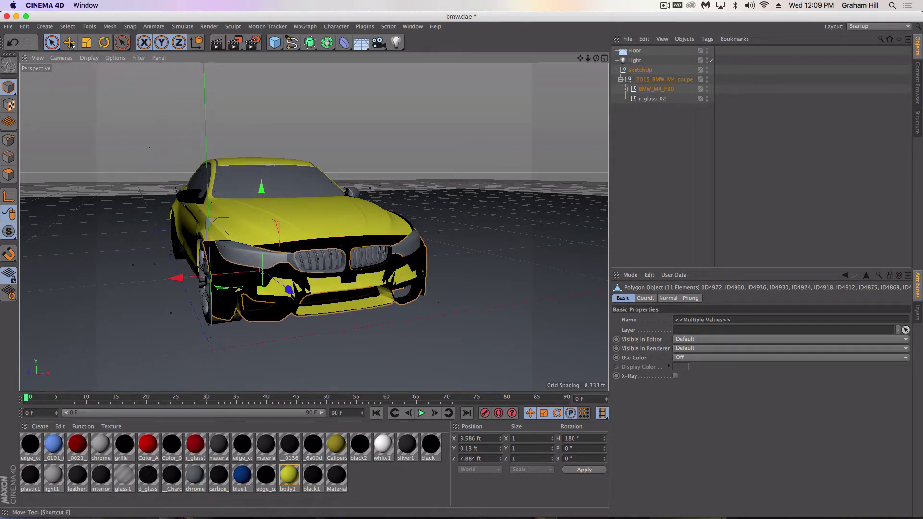
Select only the main front bumper piece with the Move tool and reverse its normals again.
key(e)
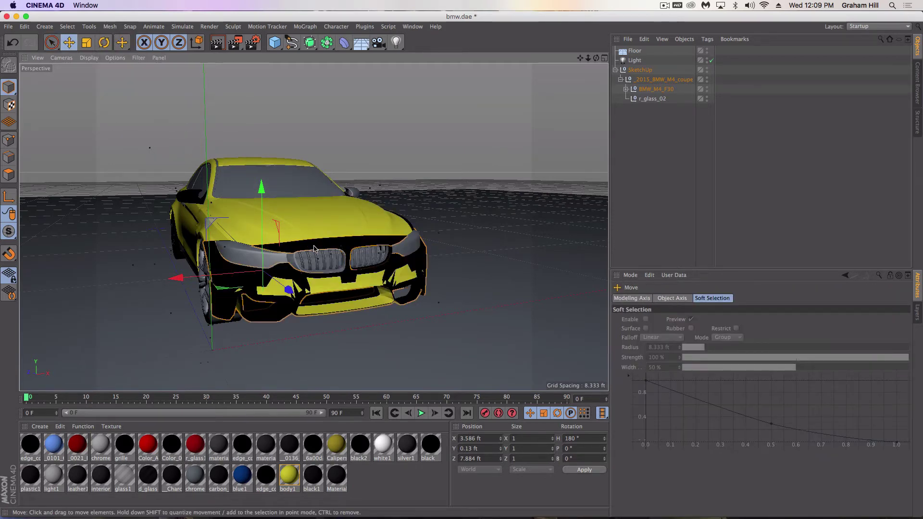
key(Return)
right_click(105, 39)
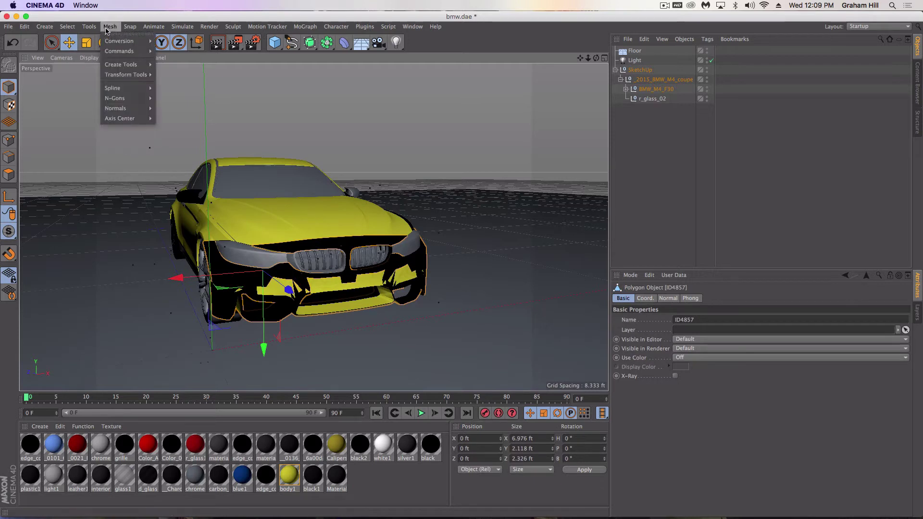
click(176, 121)
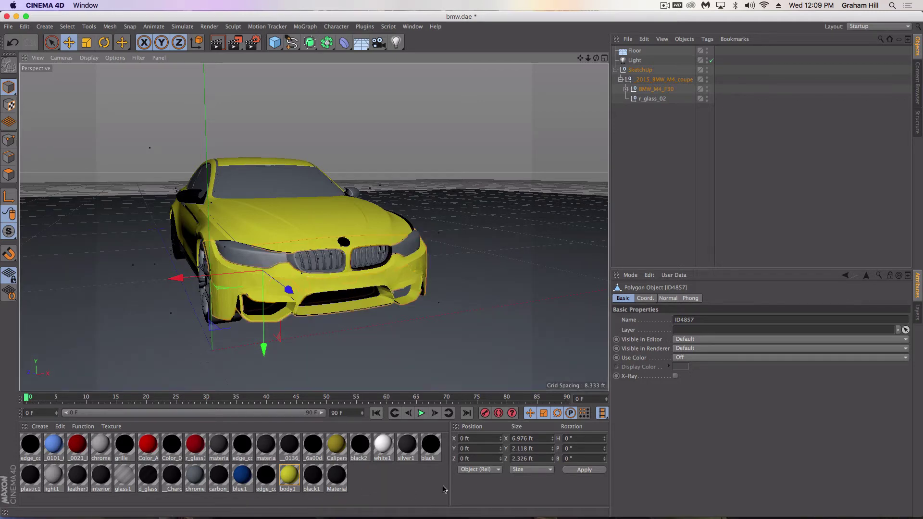
Open the glass1 material for editing, enable its Reflectance channel and add a Beckmann reflection layer.
click(390, 479)
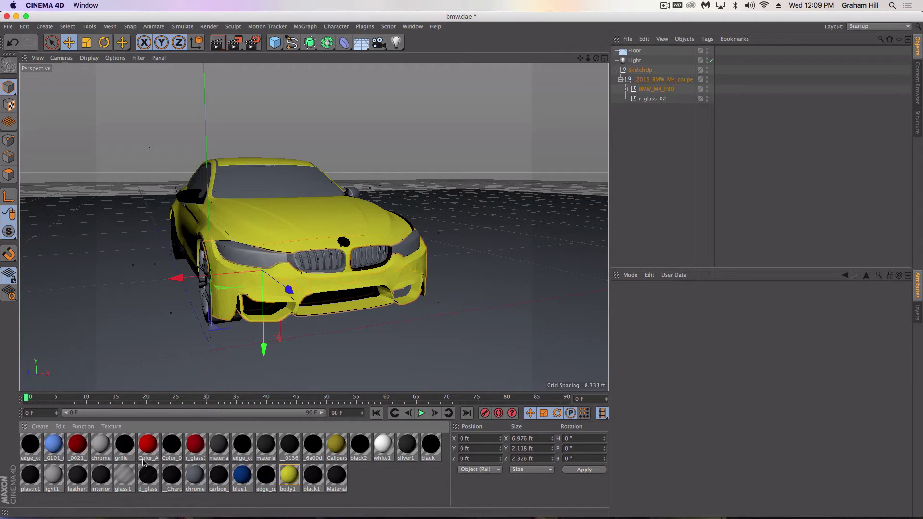
double_click(125, 474)
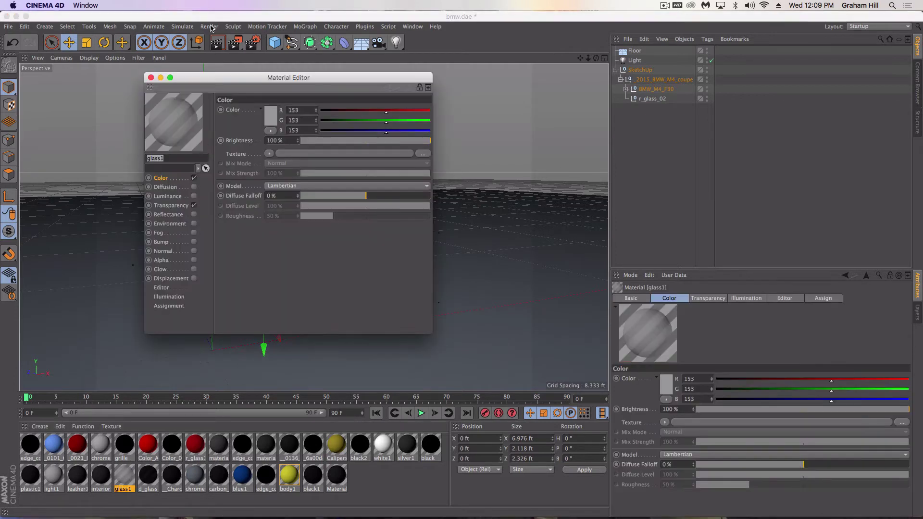
drag(201, 81, 478, 76)
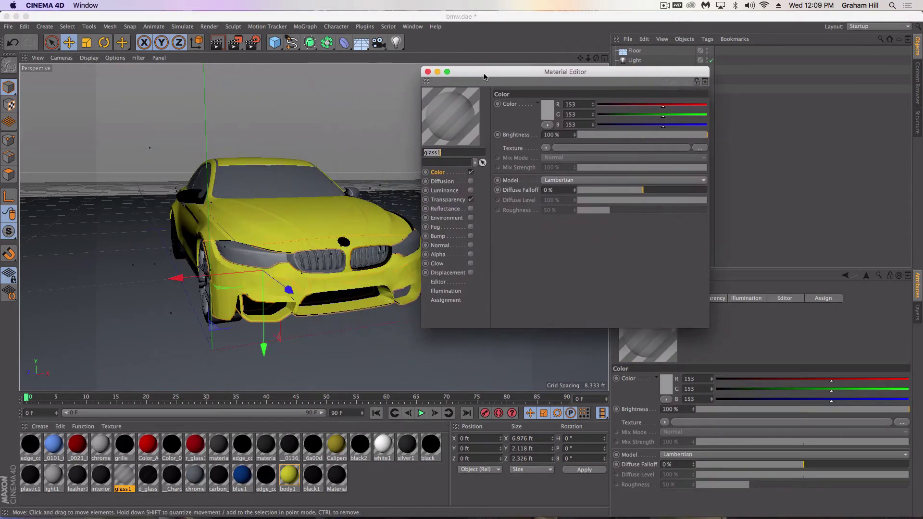
click(446, 209)
click(471, 210)
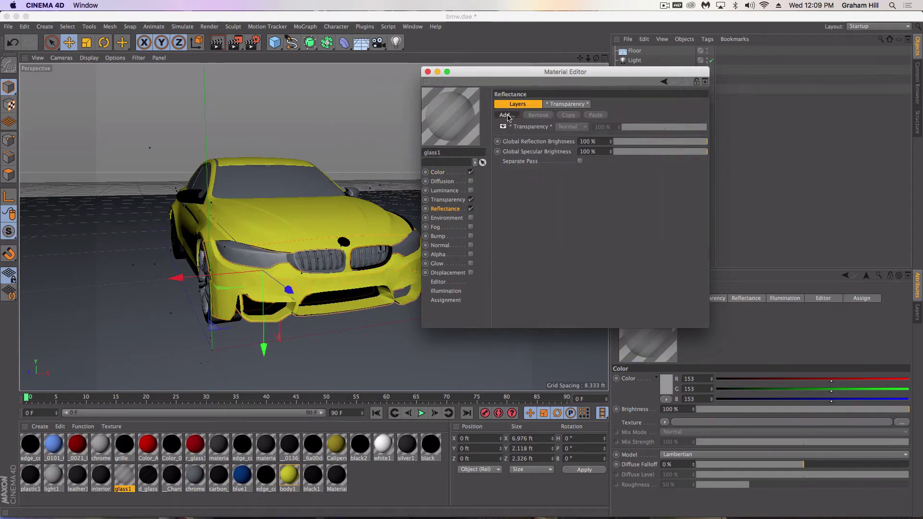
click(507, 115)
click(527, 122)
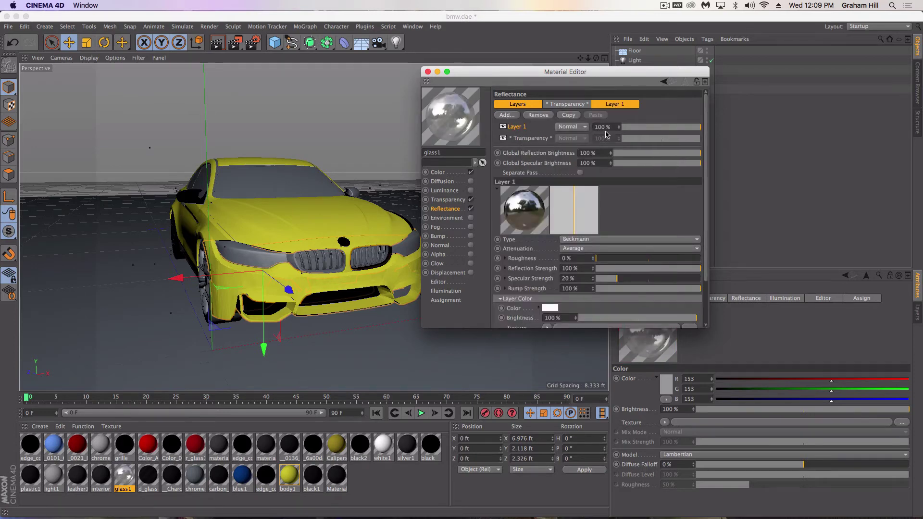
Lower the strength of the glass1 material's Beckmann reflection layer and close the material.
click(631, 128)
drag(633, 129, 631, 131)
click(427, 72)
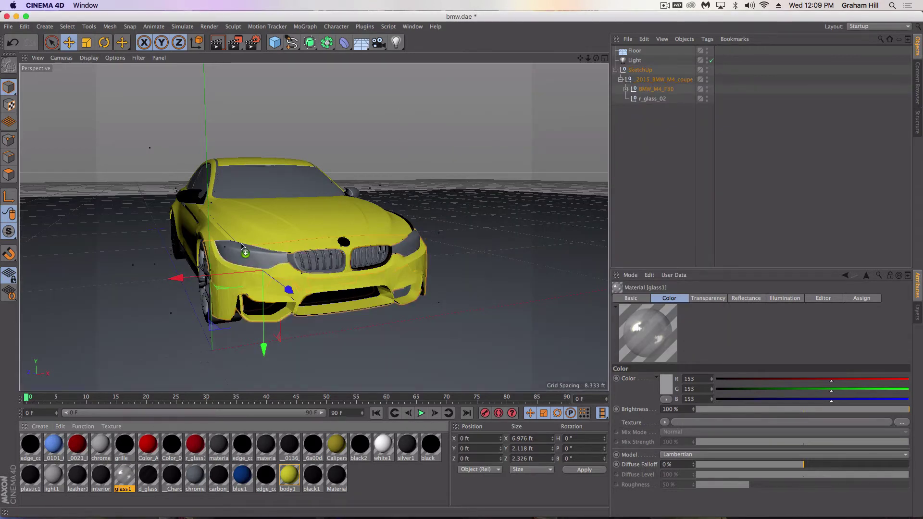
Apply the glass1 material to both headlights and render the current view, accepting the missing texture files.
drag(244, 260, 244, 260)
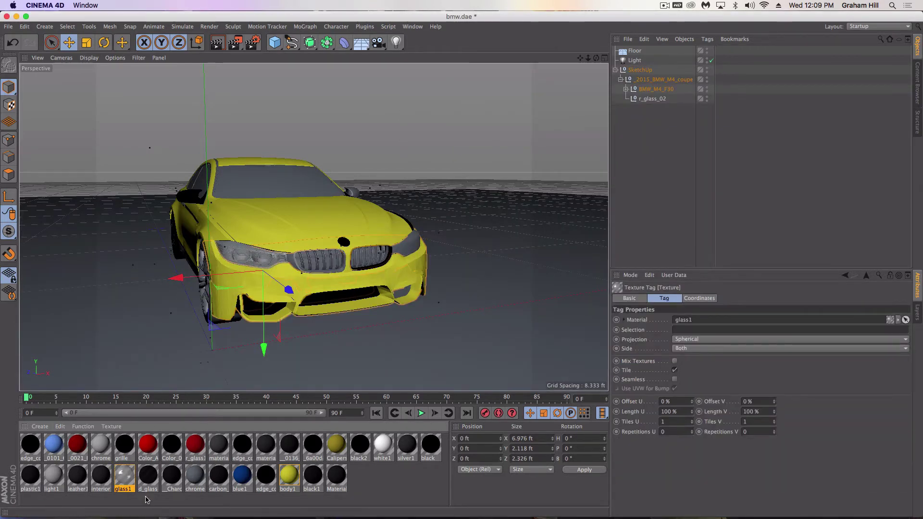
drag(124, 474, 407, 249)
key(super+r)
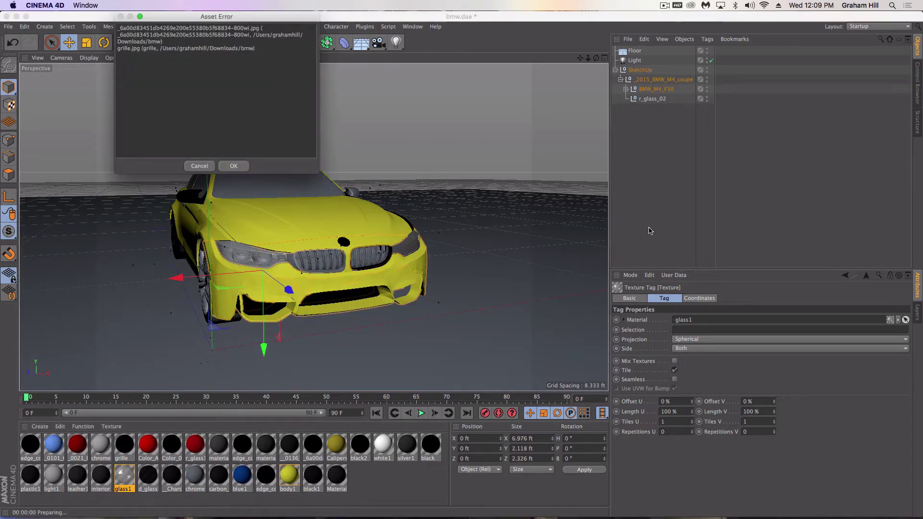
click(233, 165)
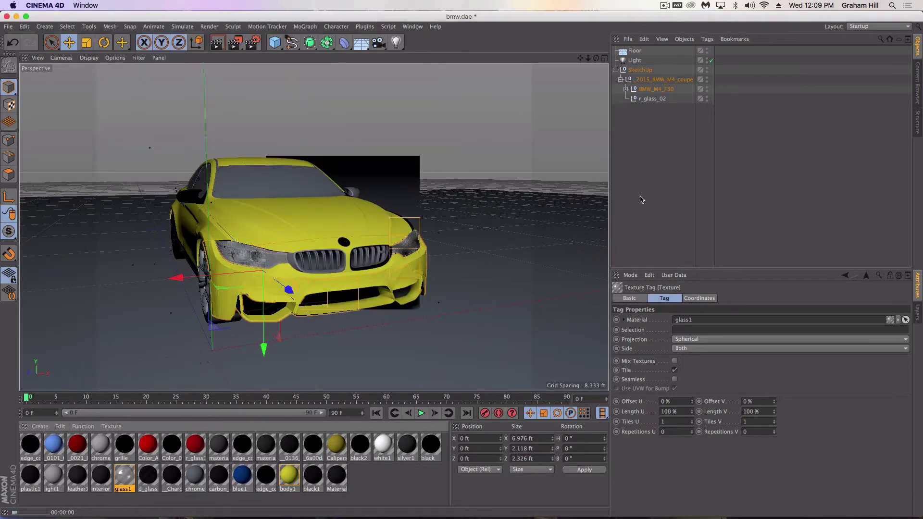
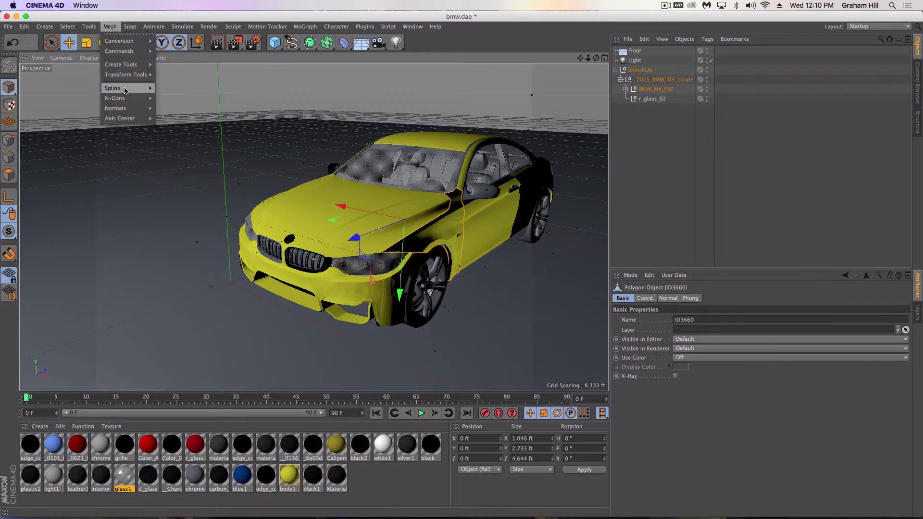
Reverse the normals of the selected front fender piece and of the black rear side body piece.
mouse_move(123, 107)
click(187, 121)
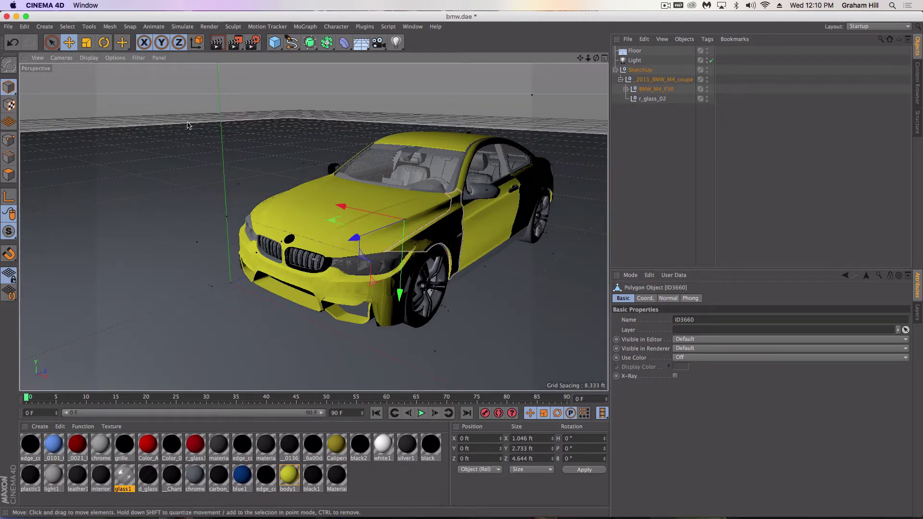
click(529, 198)
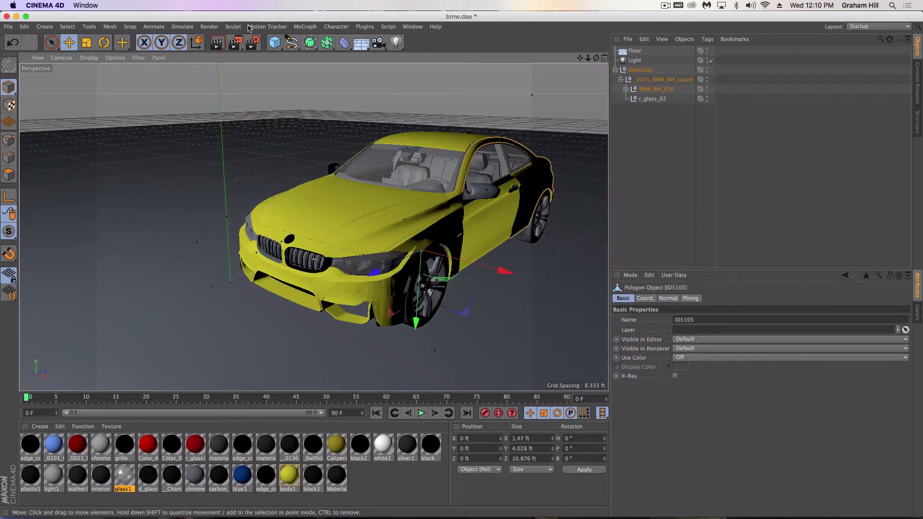
click(110, 27)
mouse_move(125, 108)
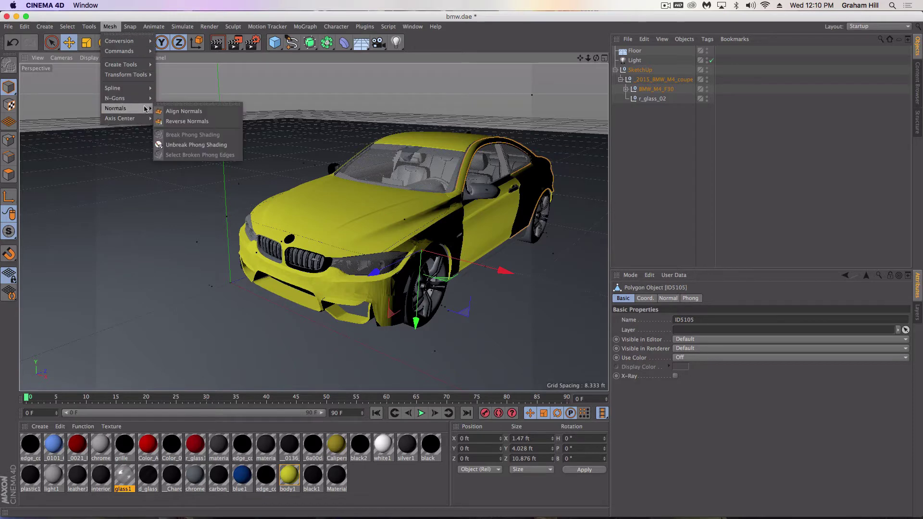
click(174, 121)
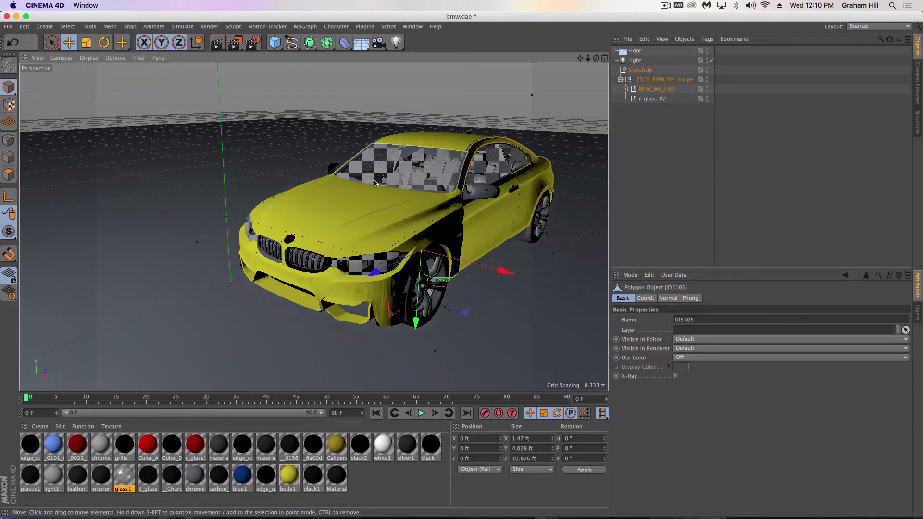
Add a Beckmann reflection layer to the chrome1 material and set the layer's strength to 30%.
alt+drag(385, 193, 313, 164)
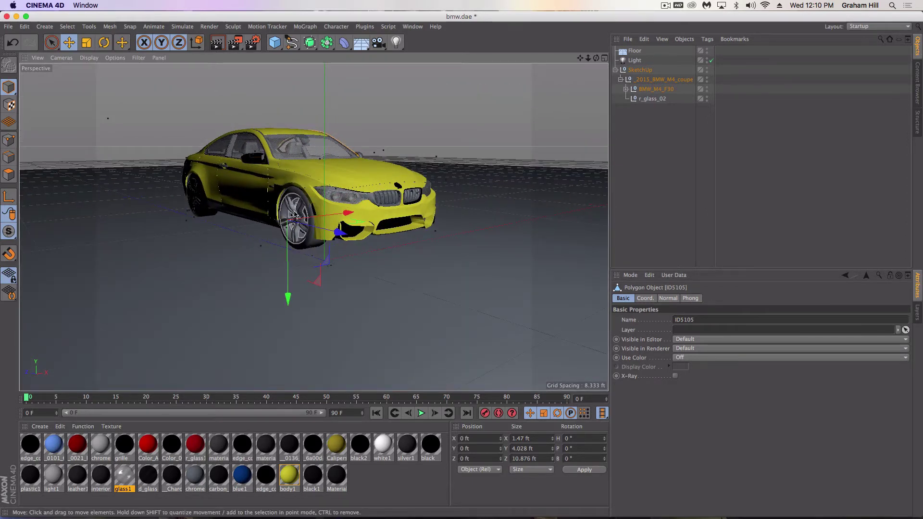
click(373, 492)
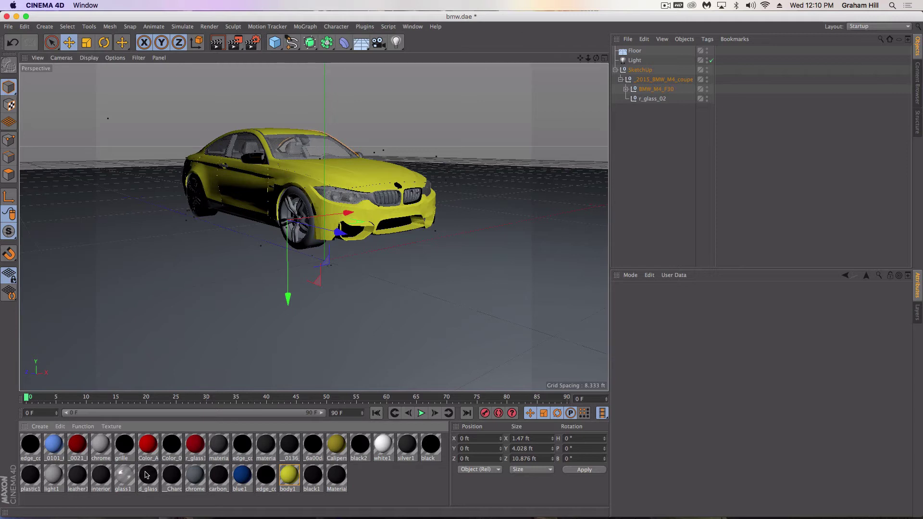
double_click(191, 477)
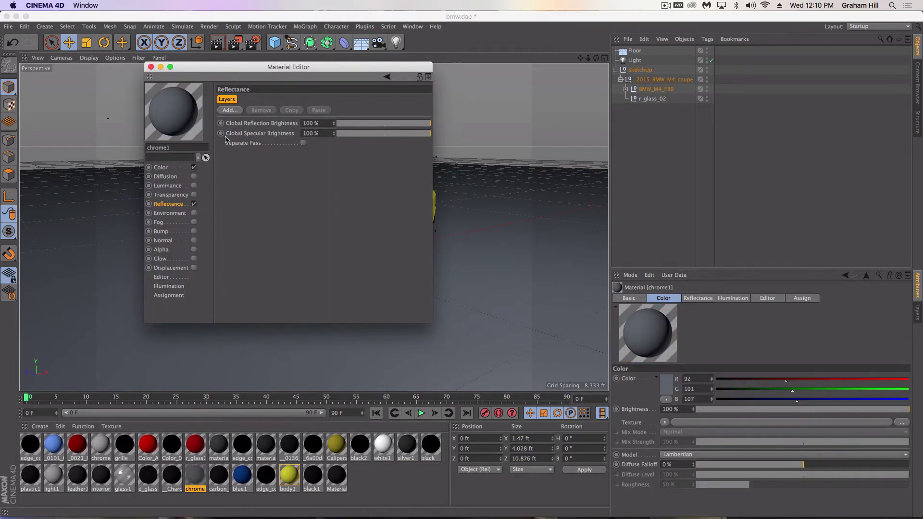
click(231, 111)
click(247, 117)
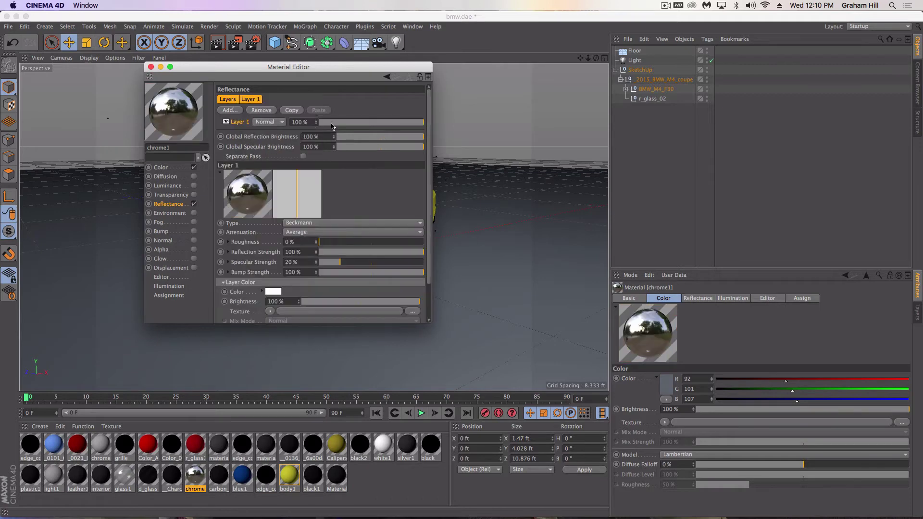
click(357, 123)
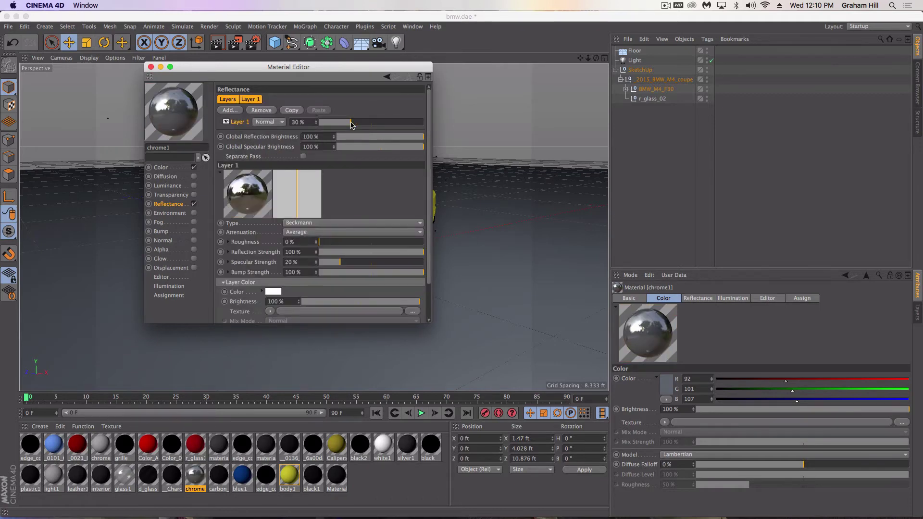
click(151, 67)
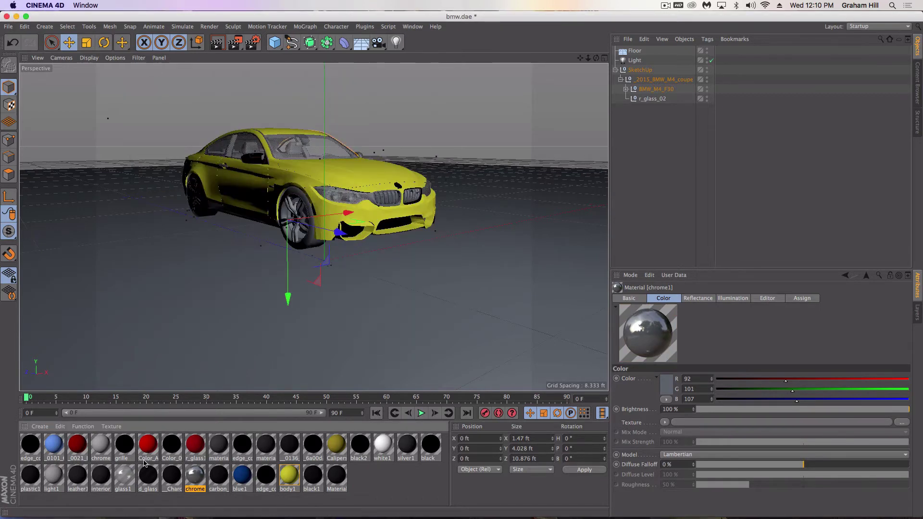
Apply the chrome1 material to the front and rear wheel rims and the black material to the front tire.
drag(193, 472, 294, 216)
drag(190, 480, 198, 188)
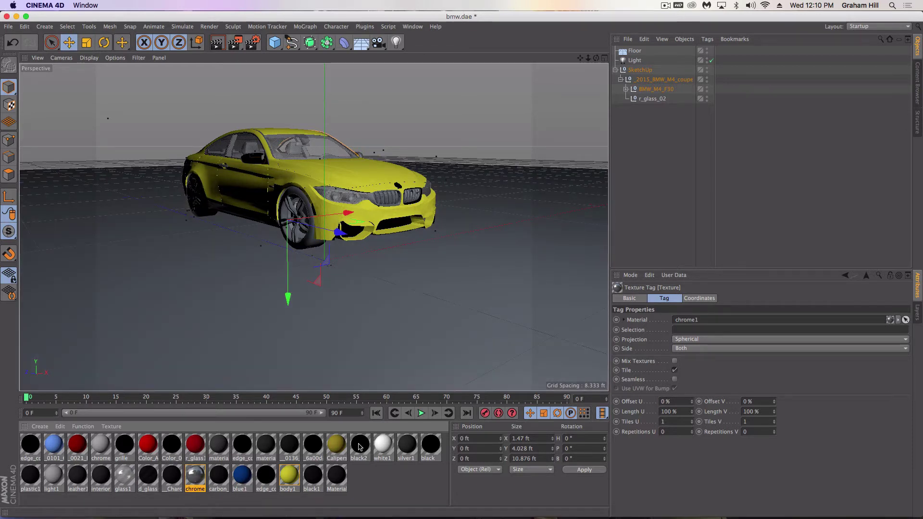
drag(437, 450, 305, 224)
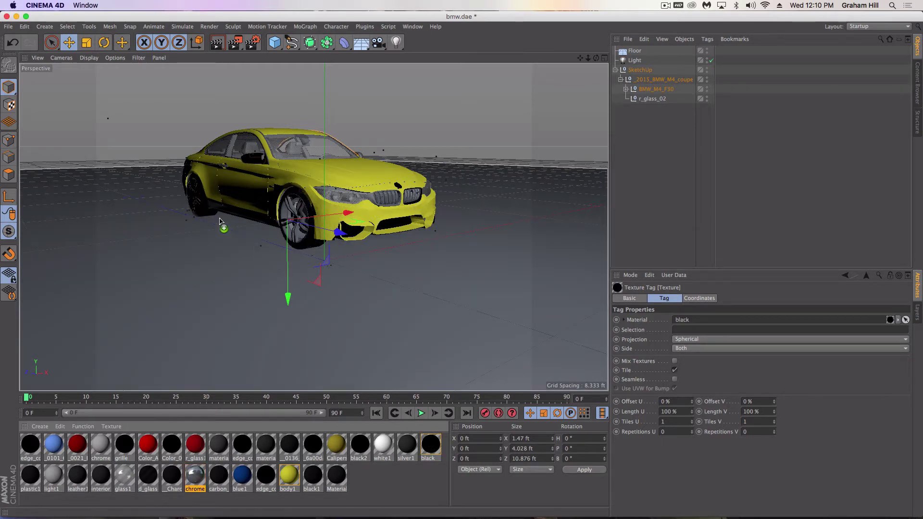
Enable Reflectance on the black material and add a Beckmann layer with its strength set to 1%.
double_click(431, 444)
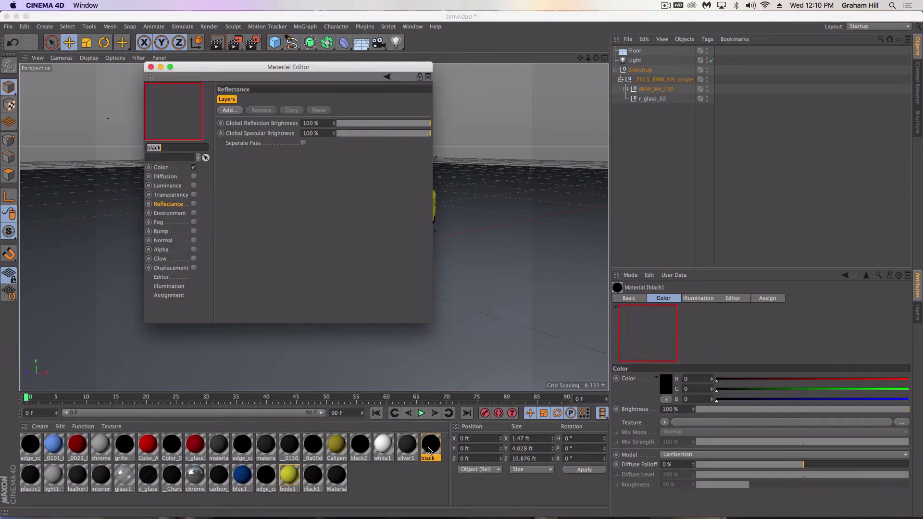
click(194, 204)
click(229, 110)
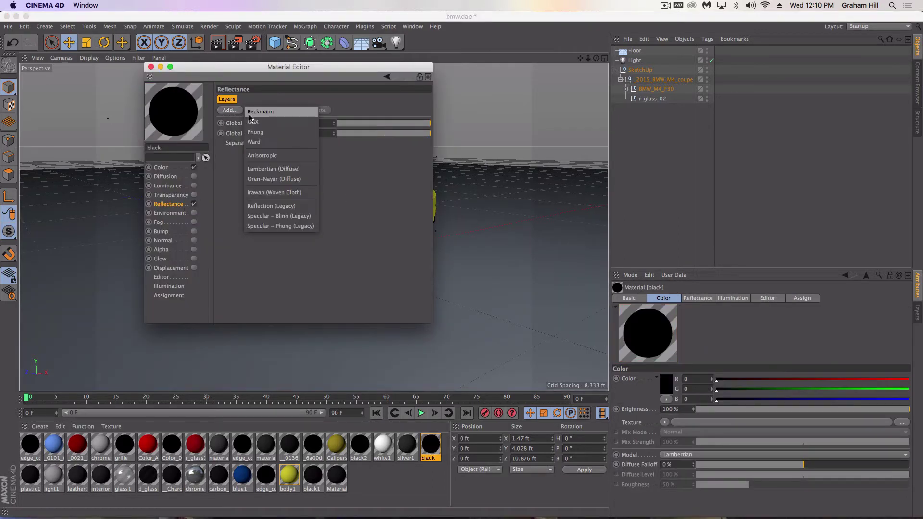
click(312, 115)
click(321, 123)
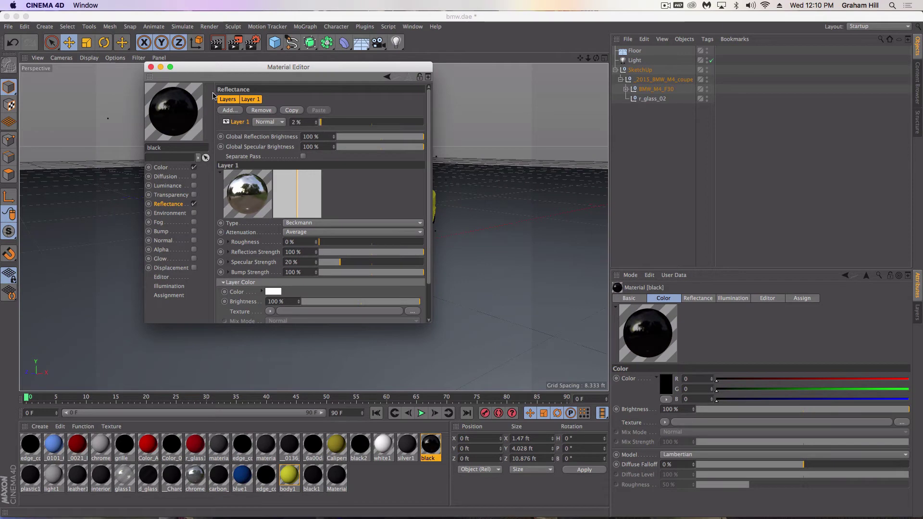
click(316, 124)
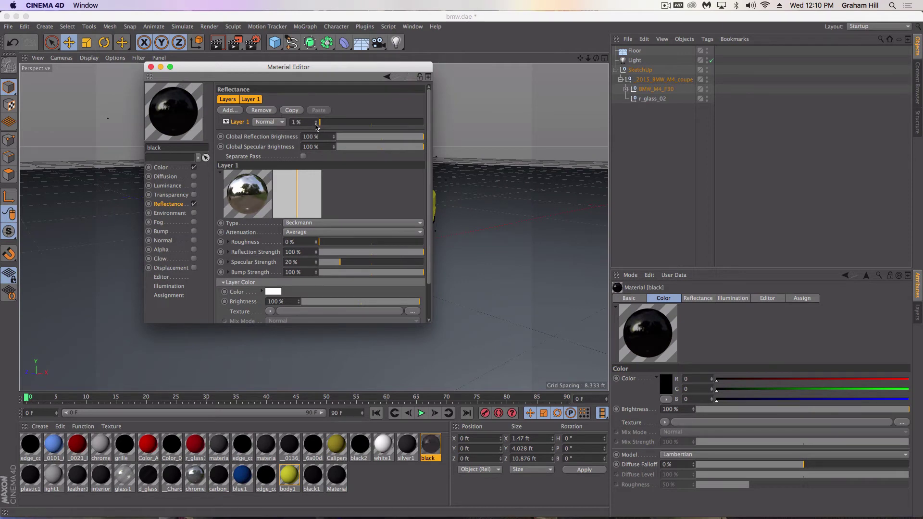
click(151, 67)
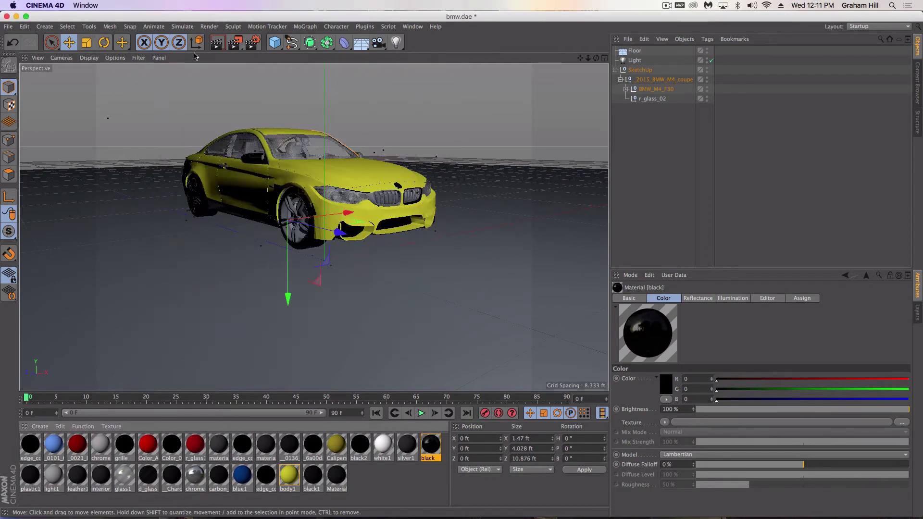
Render the current view of the car to check the wheel rim, tire and headlight materials.
click(217, 42)
key(Return)
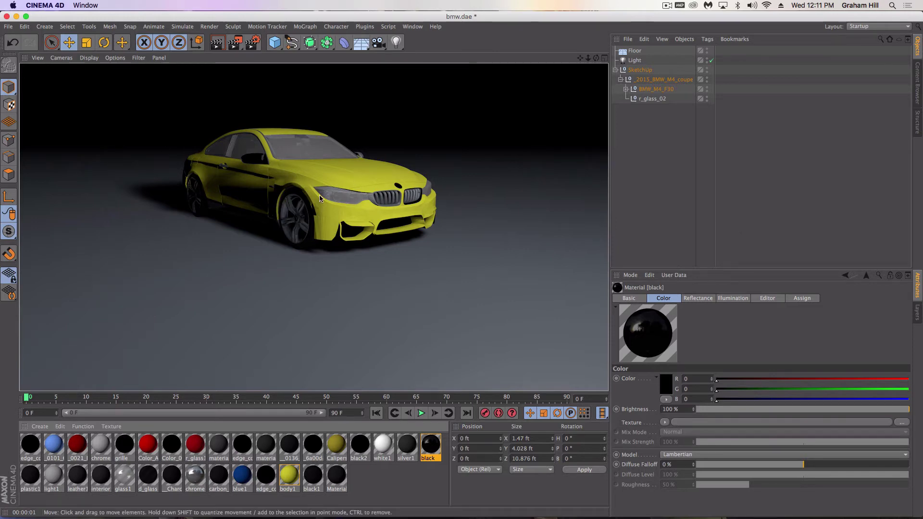
click(268, 262)
Create a new material with a Beckmann reflection layer at 4% strength and apply it to the floor.
alt+drag(311, 216, 275, 243)
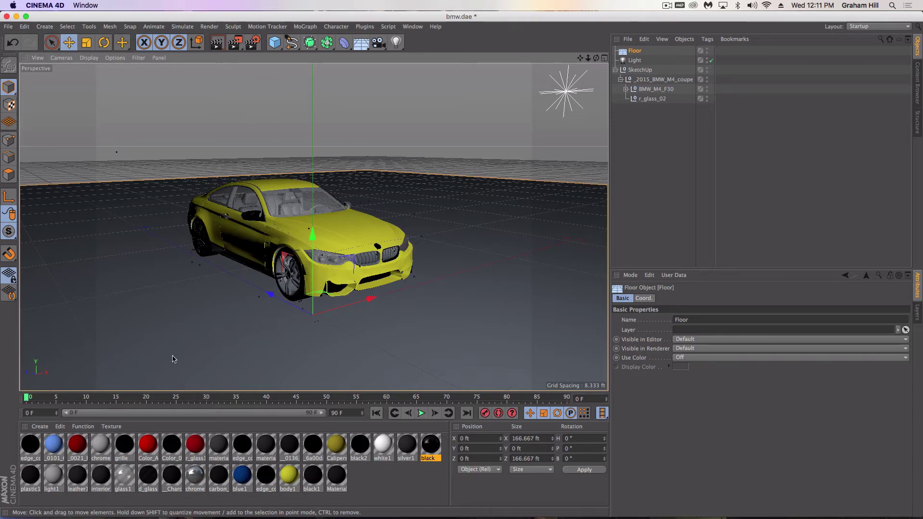
click(47, 429)
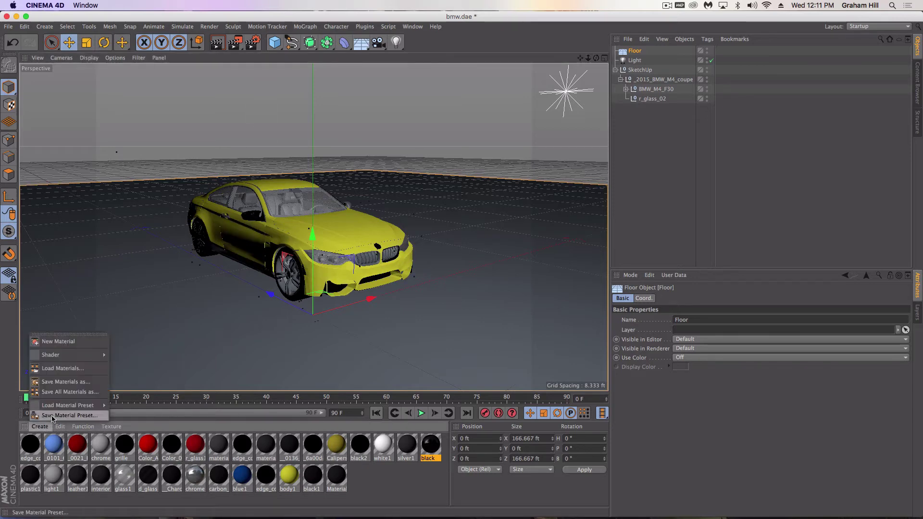
click(60, 342)
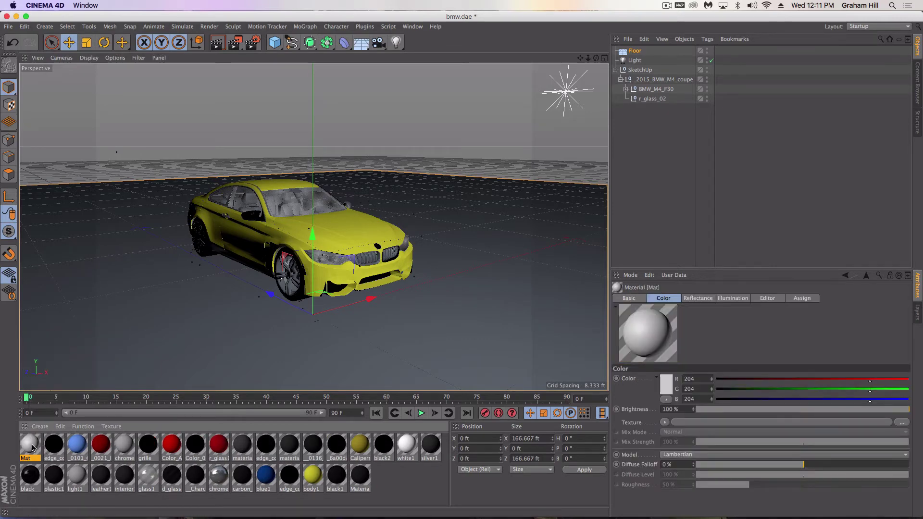
double_click(40, 448)
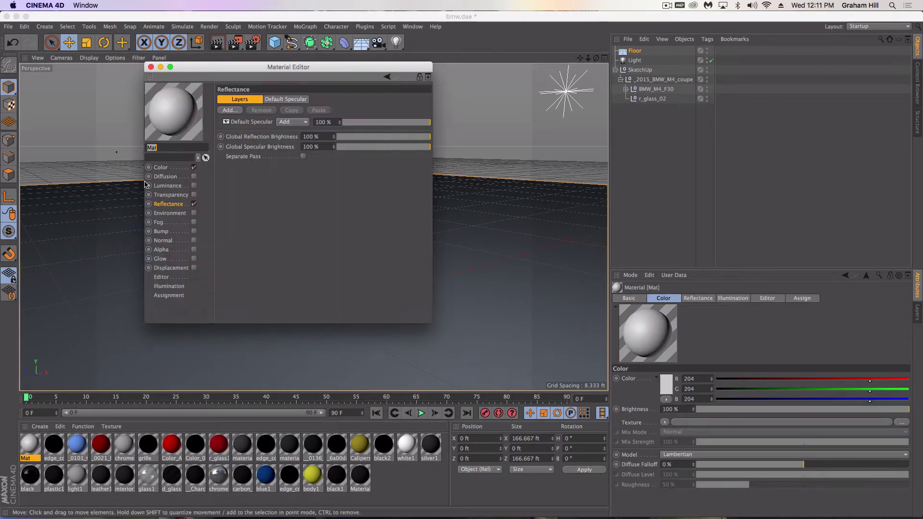
click(233, 111)
click(251, 118)
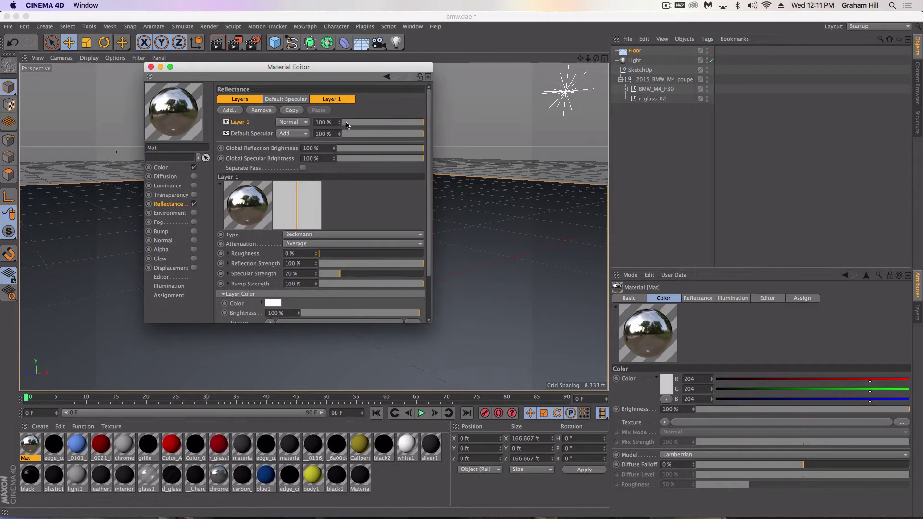
click(345, 123)
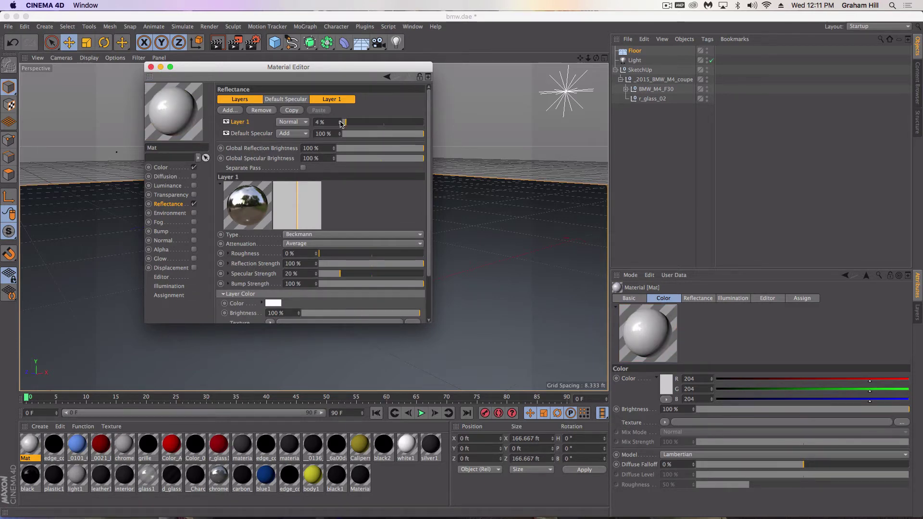
click(150, 67)
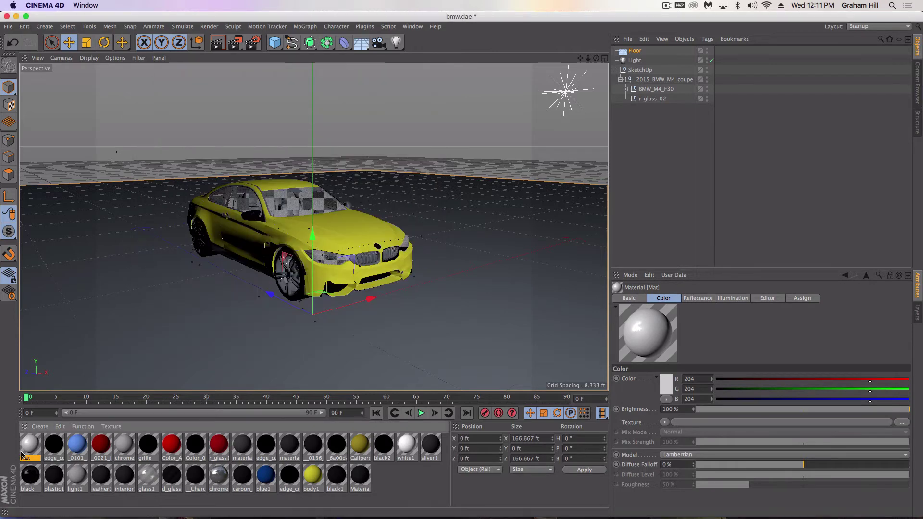
drag(21, 453, 152, 319)
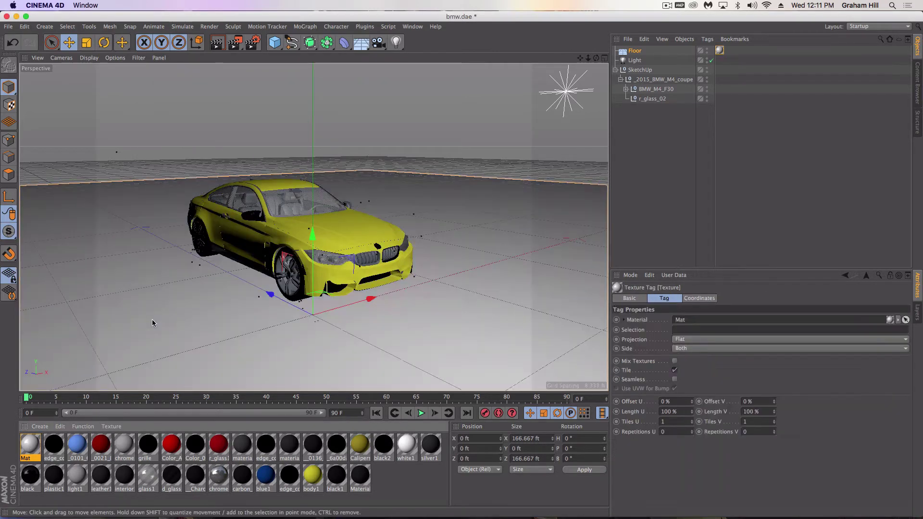
Render the view again to check the floor's reflective material under the car.
click(217, 38)
click(233, 165)
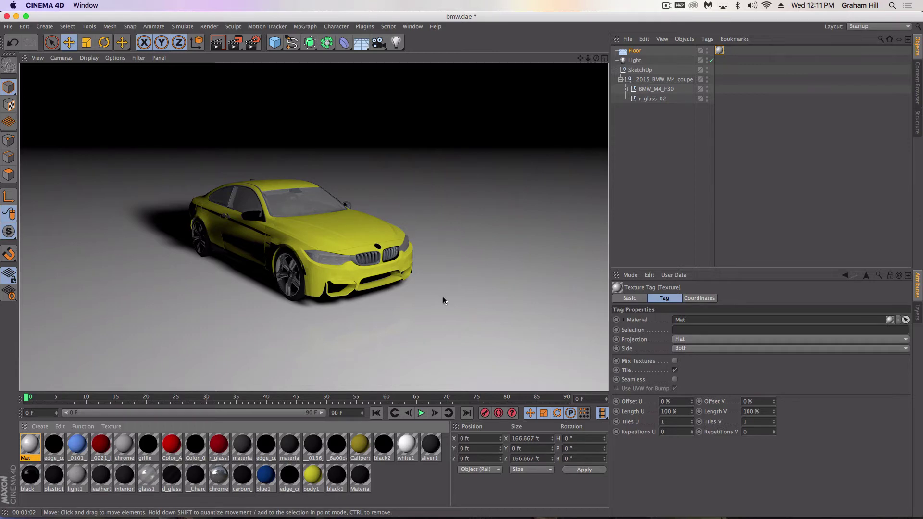
click(376, 302)
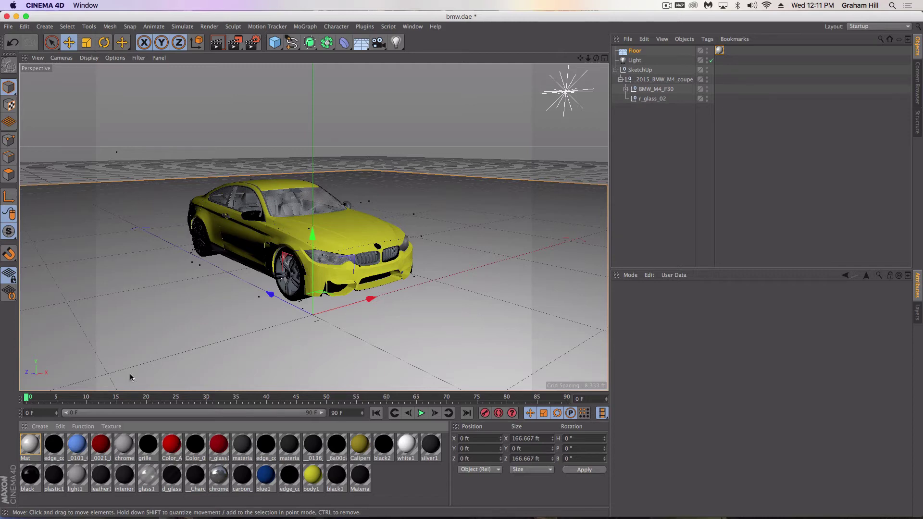
Create a new material and enable its Luminance channel with the brightness set to 300%.
click(40, 426)
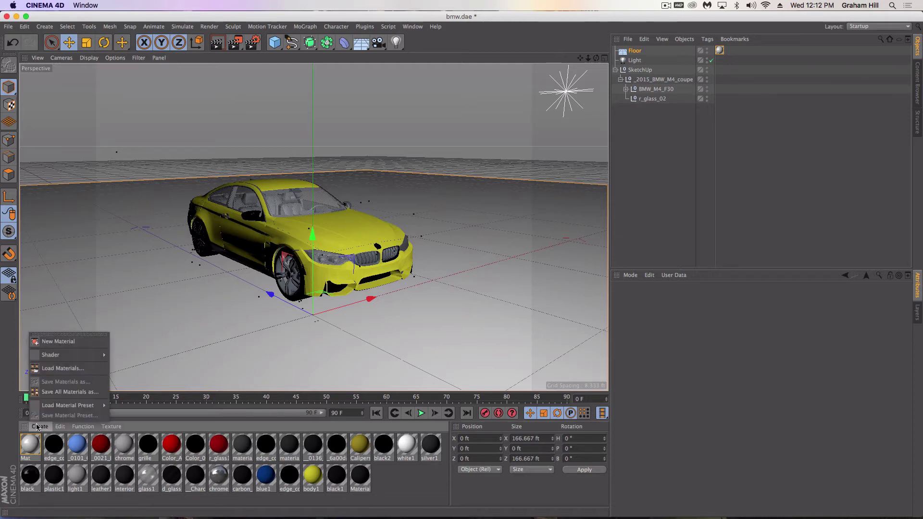
click(54, 343)
double_click(30, 447)
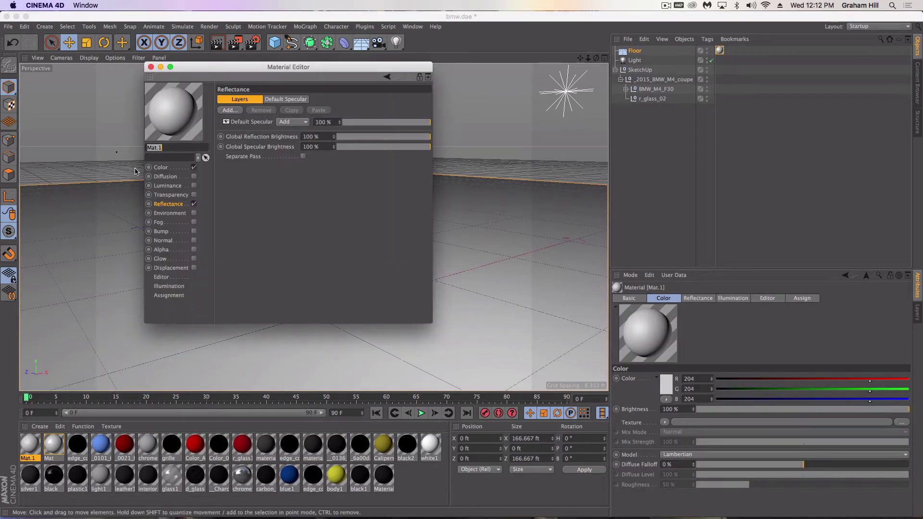
click(164, 186)
click(194, 186)
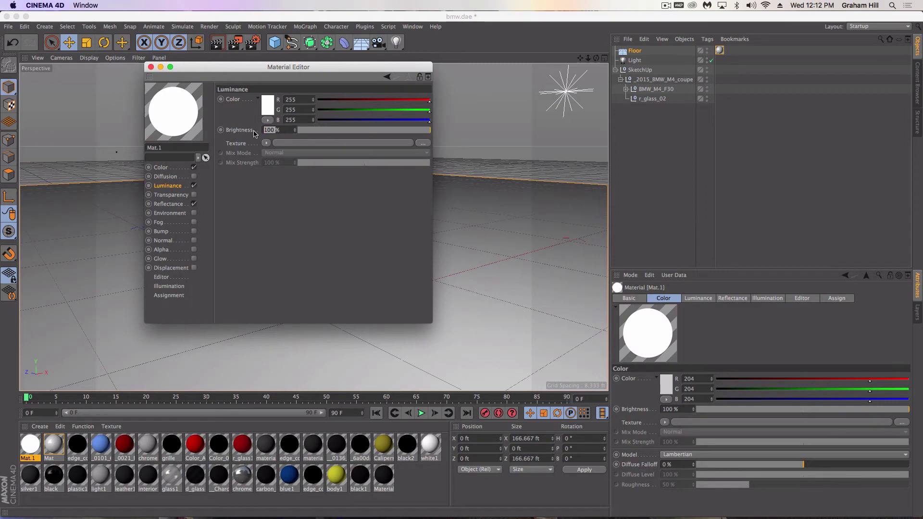
Set the new material's luminance color to a pale blue of about RGB 208, 246, 255 and close the material.
click(271, 105)
drag(295, 75, 299, 73)
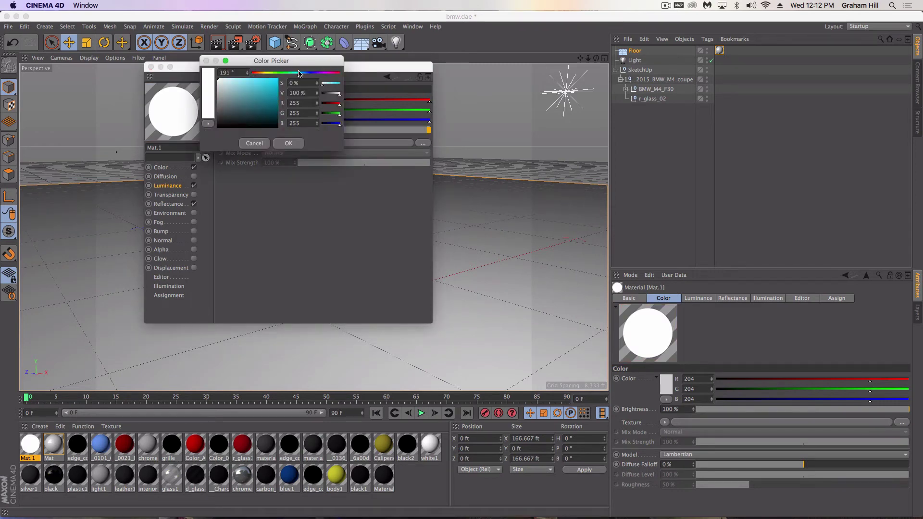
click(222, 79)
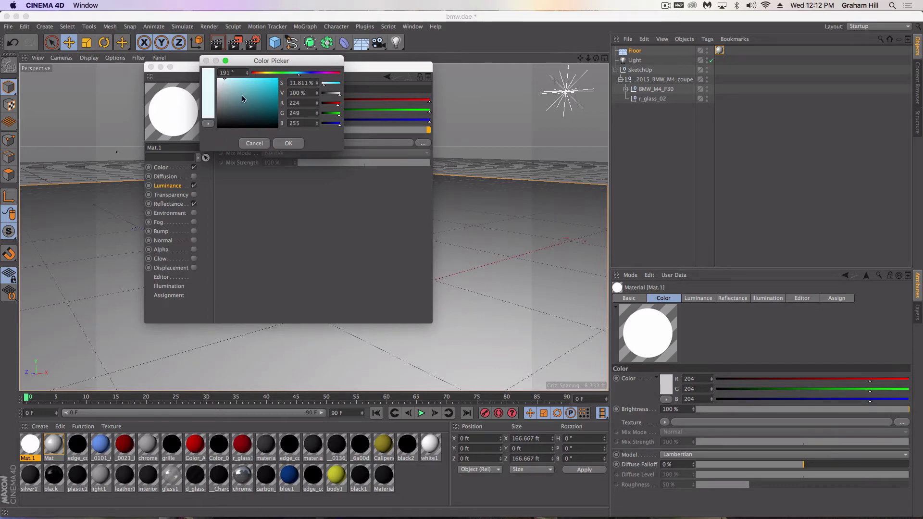
click(228, 78)
click(286, 144)
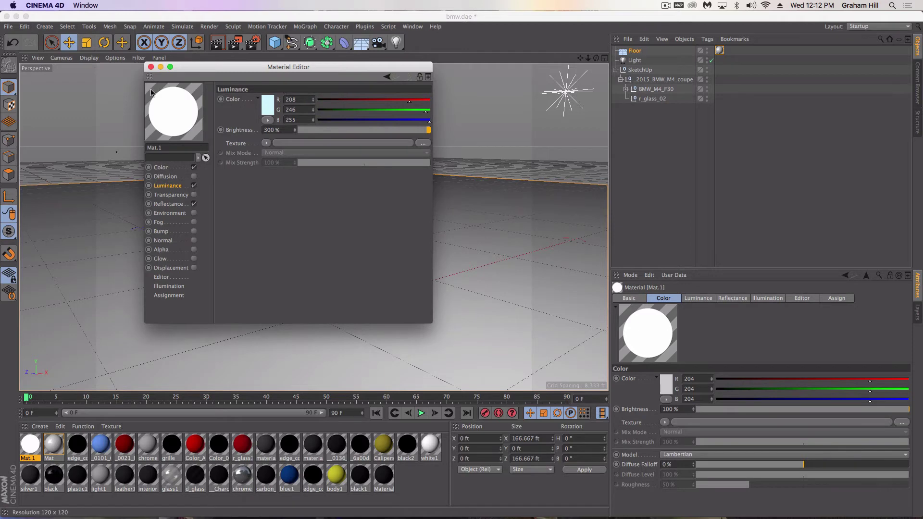
click(151, 67)
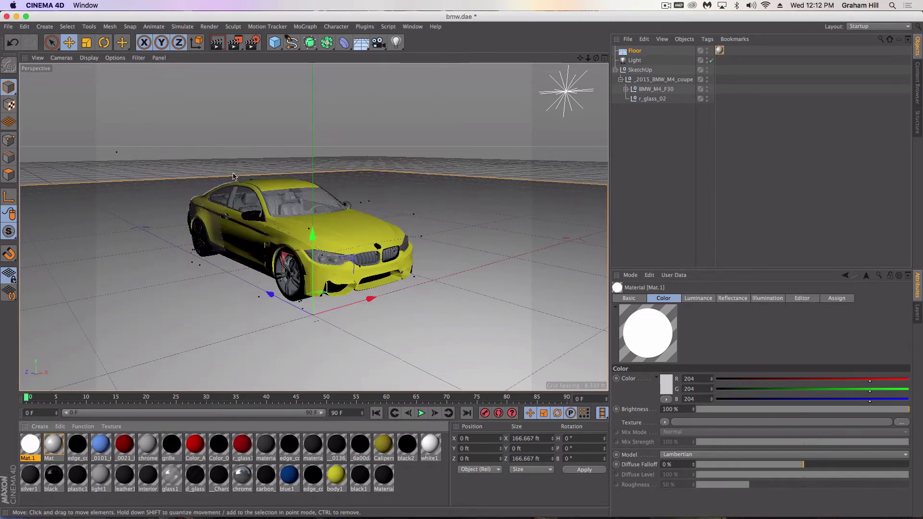
Add a sphere, scale it down to 0.5 ft and raise it to about Y 1.561 ft.
click(272, 47)
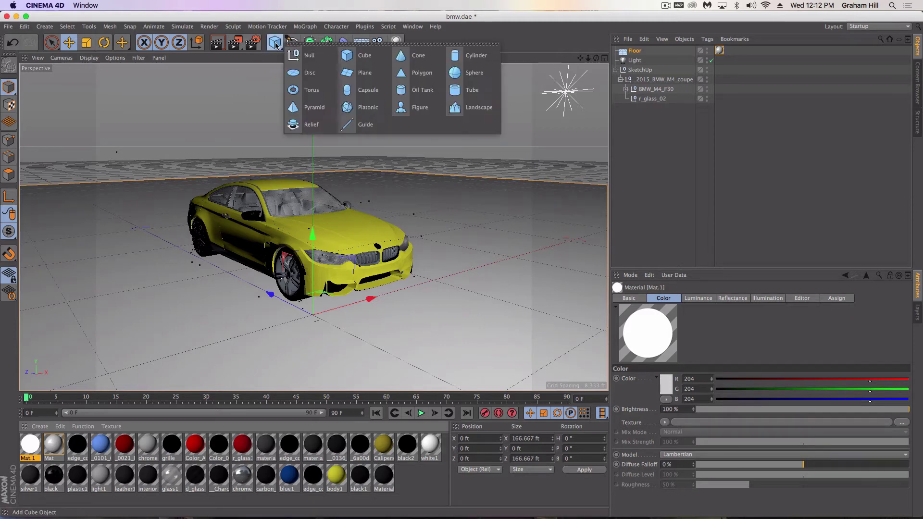
click(464, 75)
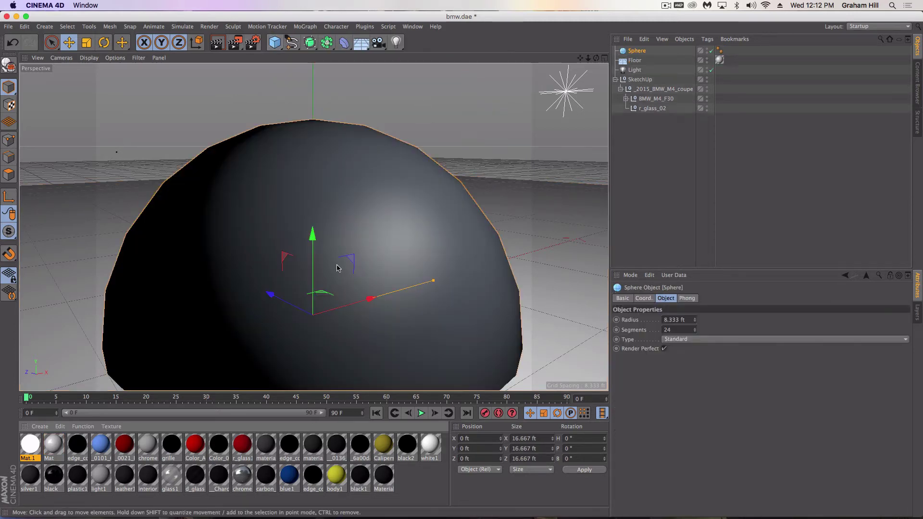
key(t)
drag(435, 251, 54, 315)
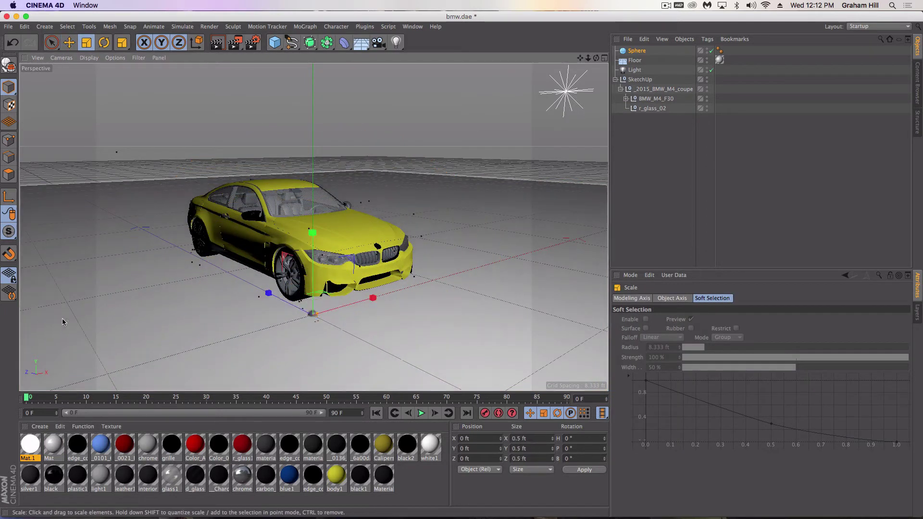
key(e)
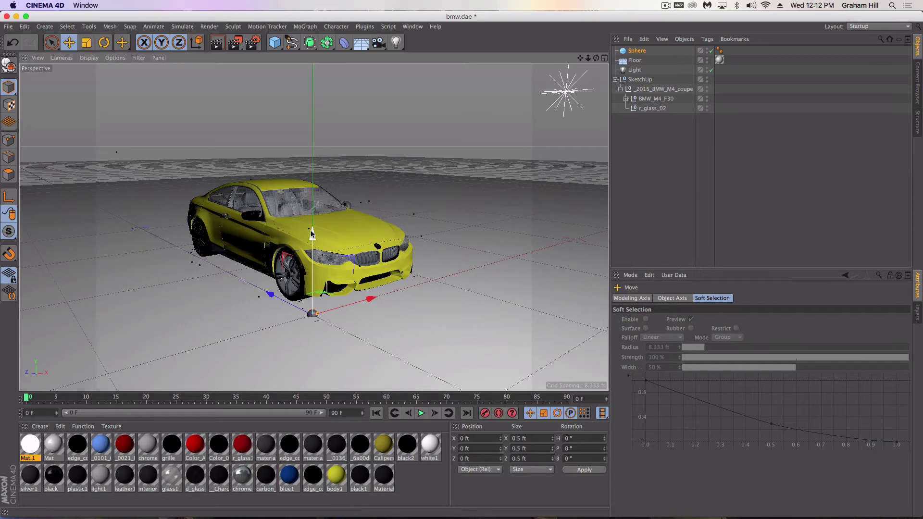
drag(312, 234, 312, 201)
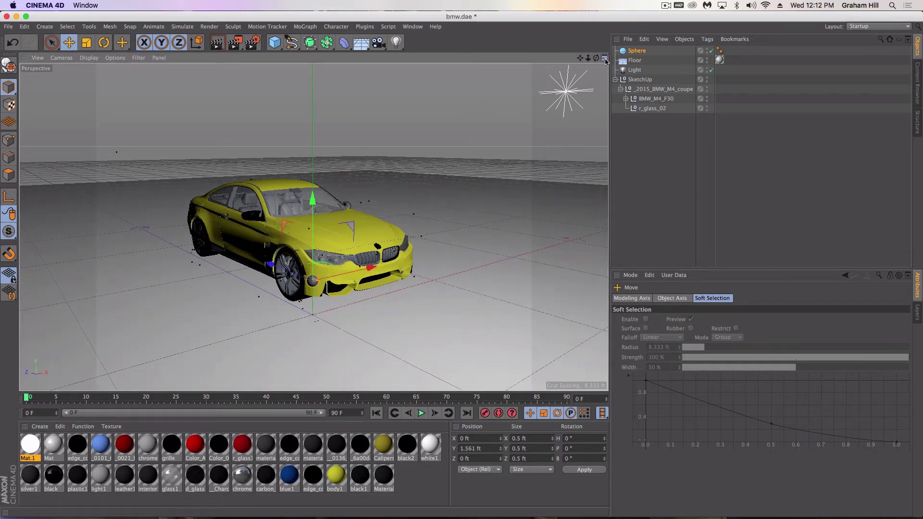
Using the top and right views, move the sphere into the headlight at about X 0.984 ft, Y 2.331 ft.
click(605, 58)
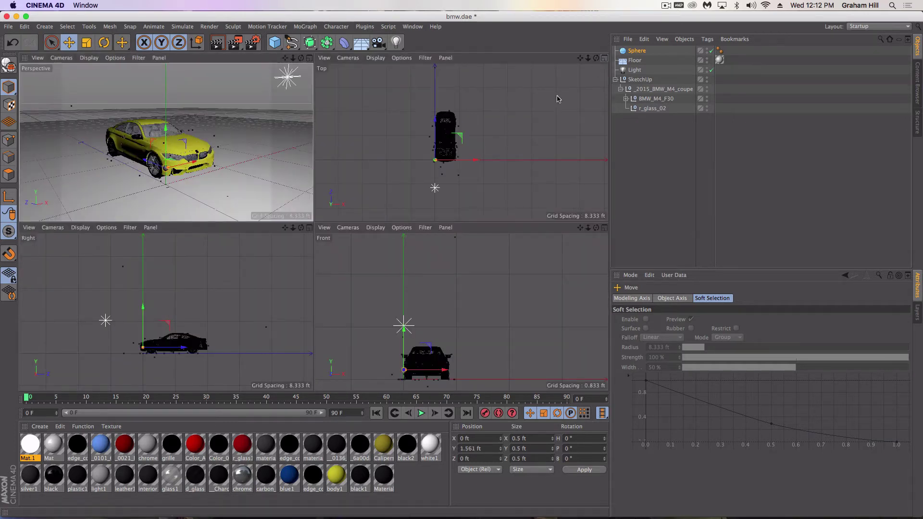
scroll(433, 144, up, 6)
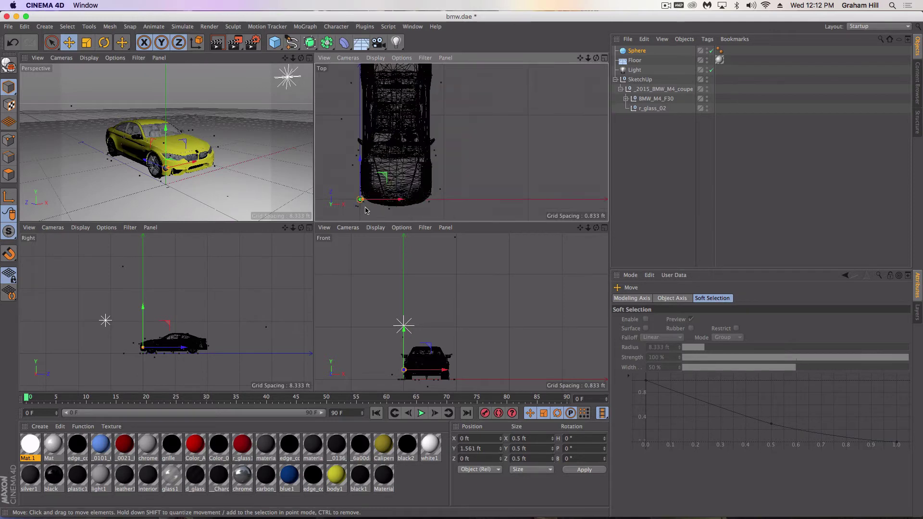
scroll(378, 173, up, 5)
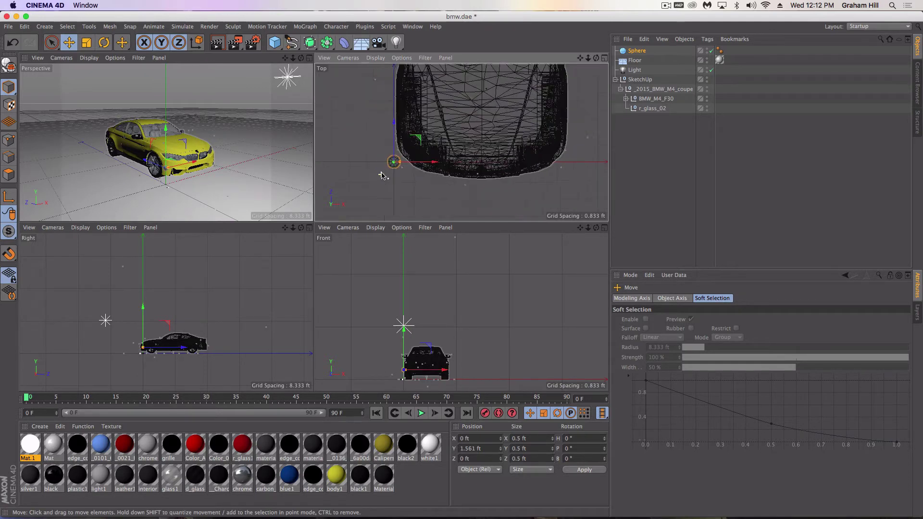
scroll(382, 176, up, 3)
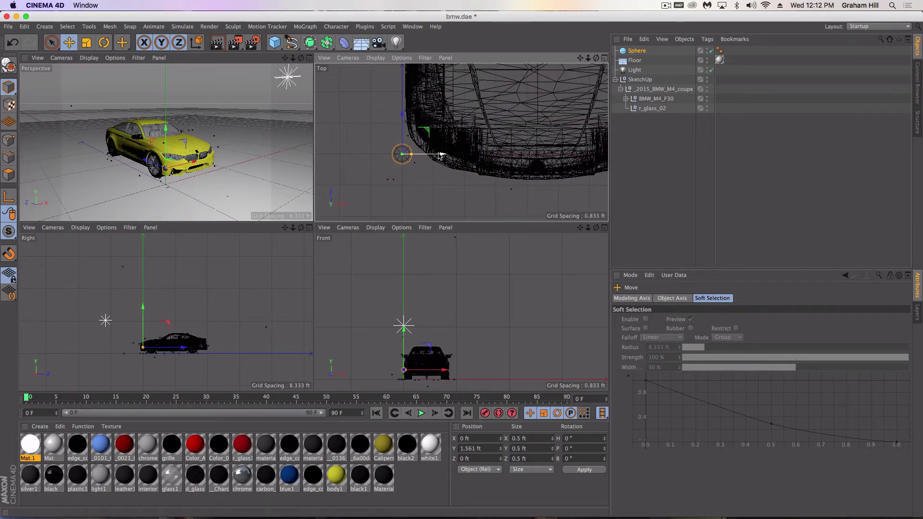
scroll(441, 155, up, 2)
drag(419, 155, 476, 157)
drag(145, 308, 127, 273)
scroll(144, 306, up, 6)
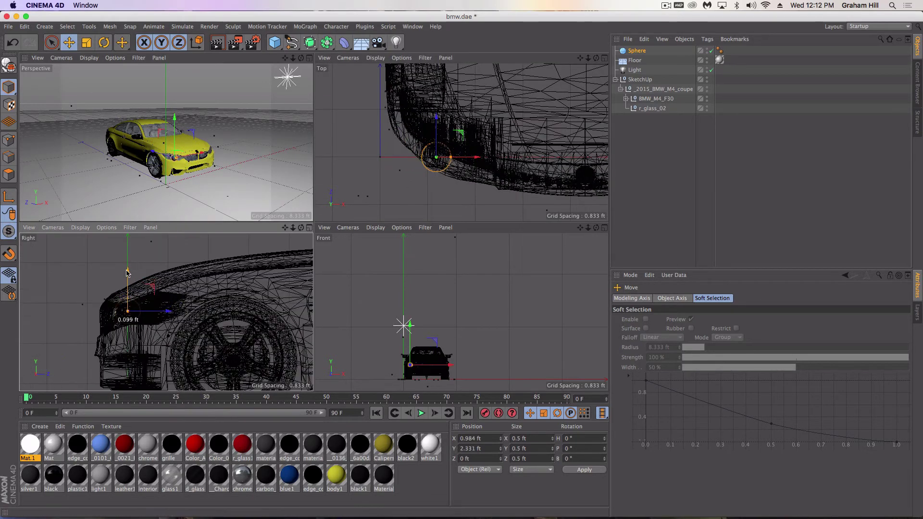
Make the sphere editable, shrink it to about 0.267 ft wide and 0.16 ft deep, and move it to about Z 0.244 ft.
key(t)
drag(449, 163, 435, 158)
key(c)
key(e)
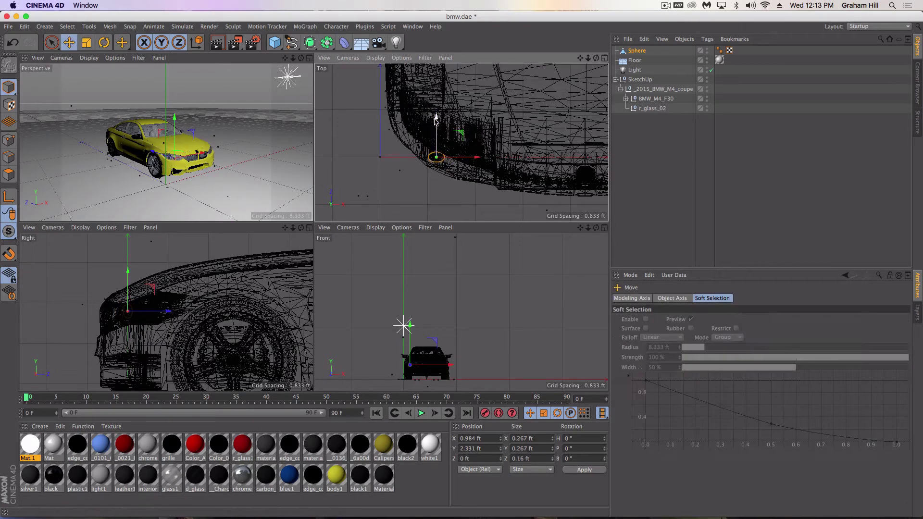
drag(435, 120, 434, 102)
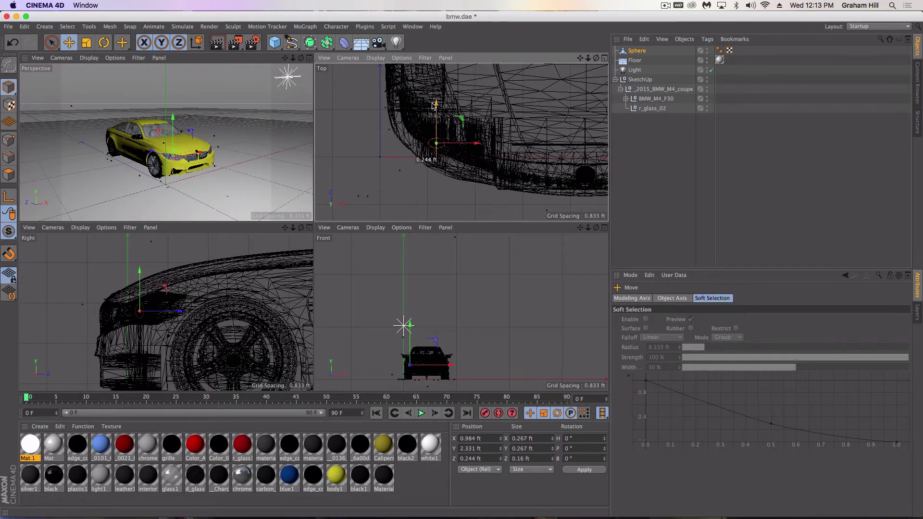
Apply the luminous material to the sphere and duplicate it as a second bulb at about X 1.784 ft, Z 0.151 ft.
drag(31, 445, 635, 51)
click(635, 51)
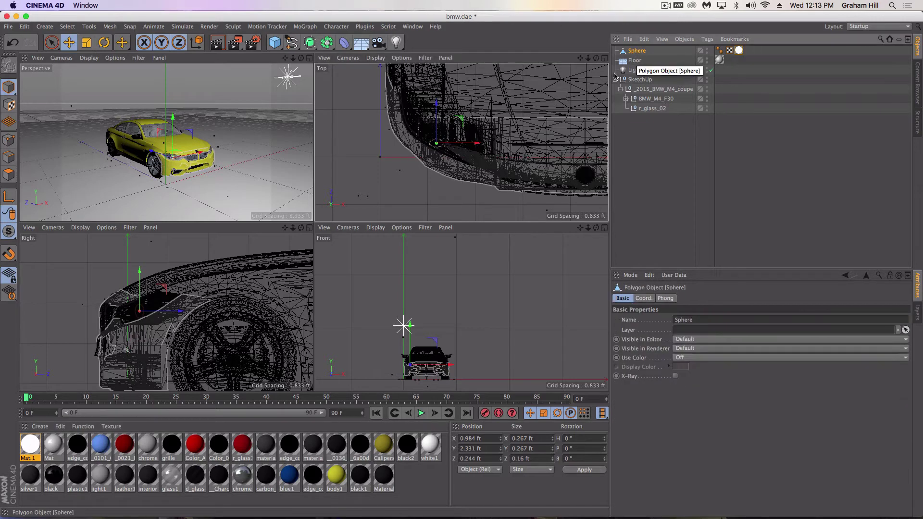
mouse_move(477, 143)
ctrl+mouse_down()
mouse_move(521, 144)
mouse_move(482, 149)
ctrl+mouse_up()
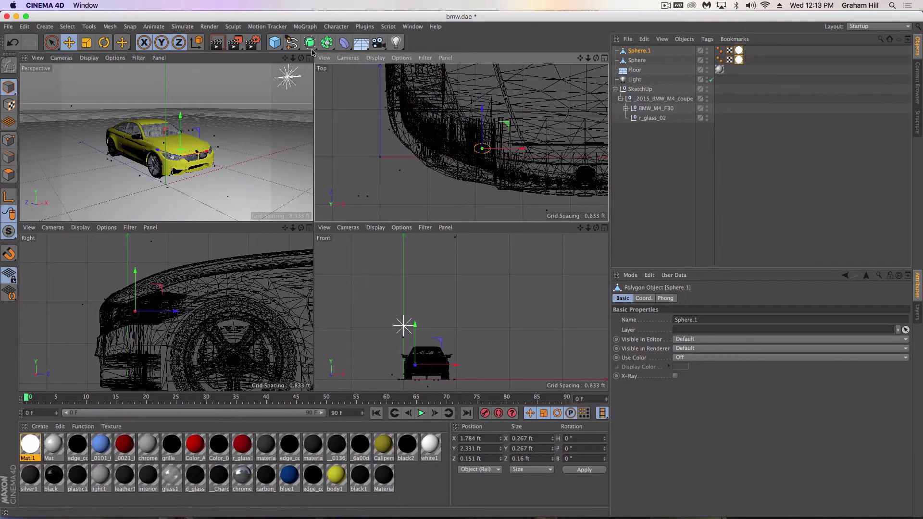
Fit both spheres in the headlight, the outer at about X 0.89 ft, Z 0.473 ft and the inner at X 1.451 ft, Y 2.311 ft.
key(F1)
scroll(313, 221, up, 5)
click(637, 60)
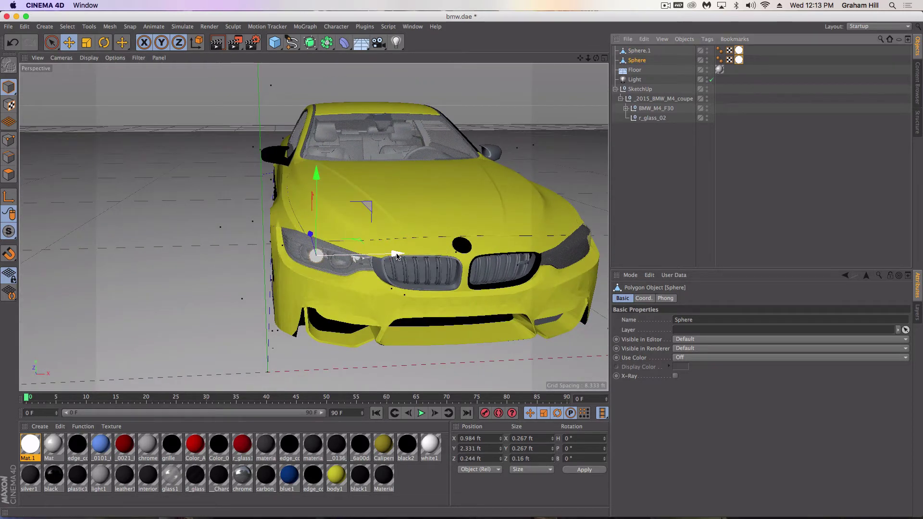
click(640, 50)
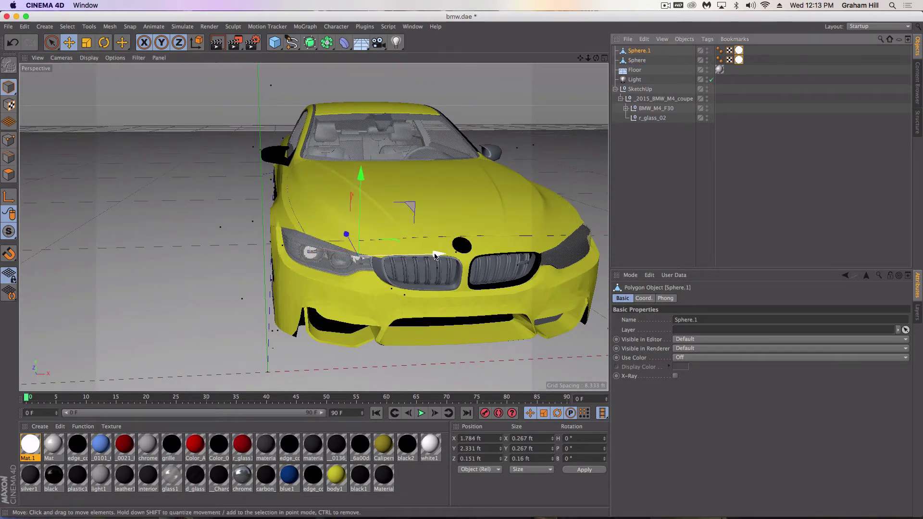
key(o)
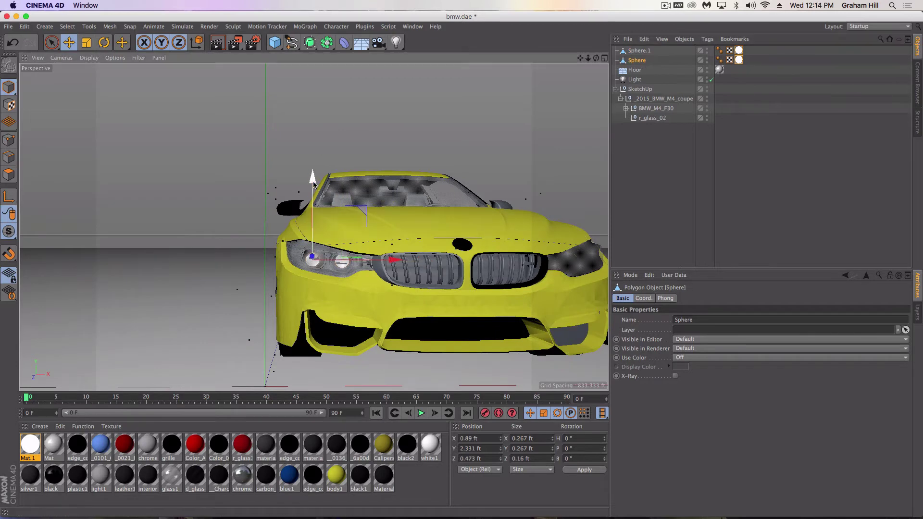
drag(344, 181, 346, 185)
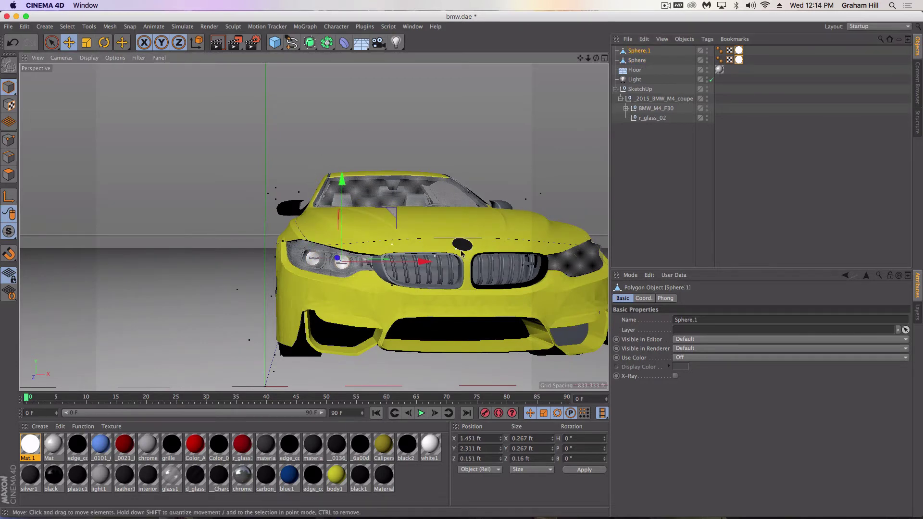
Duplicate two bulb spheres into the opposite headlight, placing the outer one at about X 6.245 ft, Y 2.375 ft, Z 0.479 ft.
alt+middle_drag(346, 188, 187, 187)
ctrl+drag(263, 261, 511, 258)
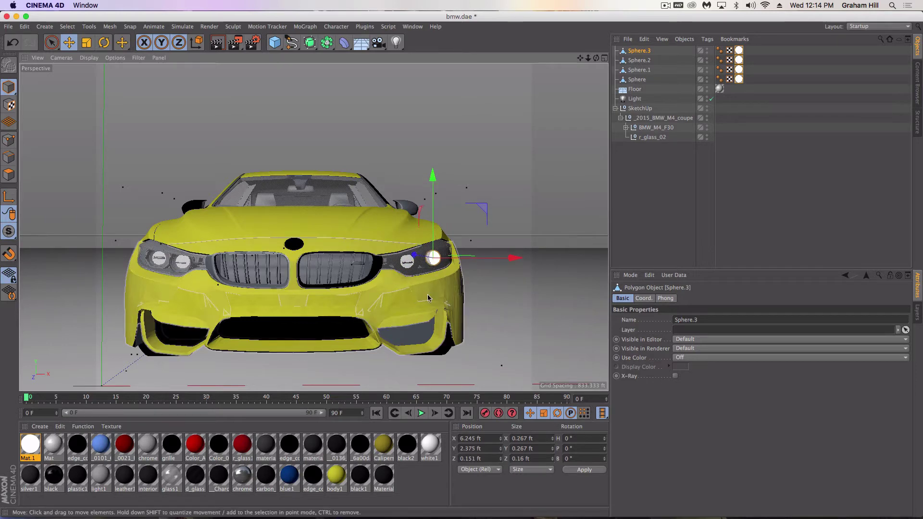
alt+drag(428, 299, 418, 243)
scroll(450, 222, down, 3)
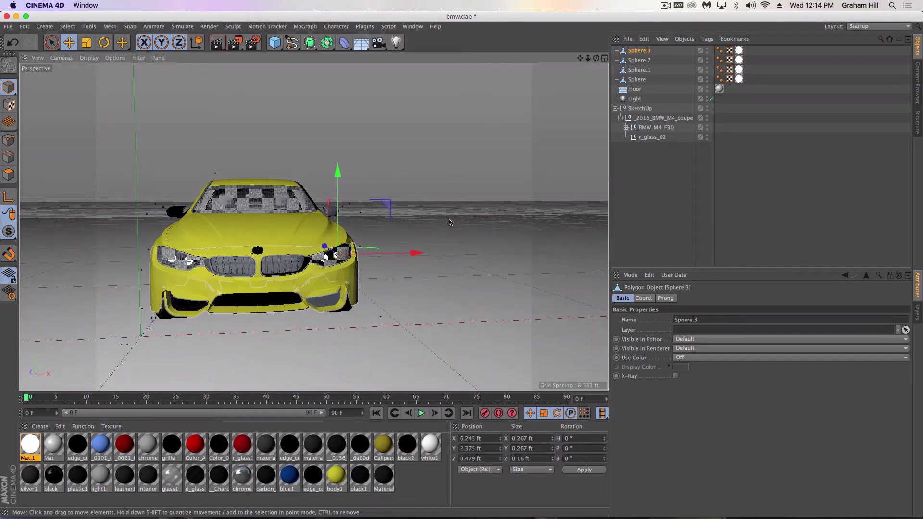
Duplicate a bulb sphere into each lower bumper opening at about Y 0.826 ft, one near X 5.721 ft and one near X 1.311 ft.
ctrl+drag(340, 171, 310, 291)
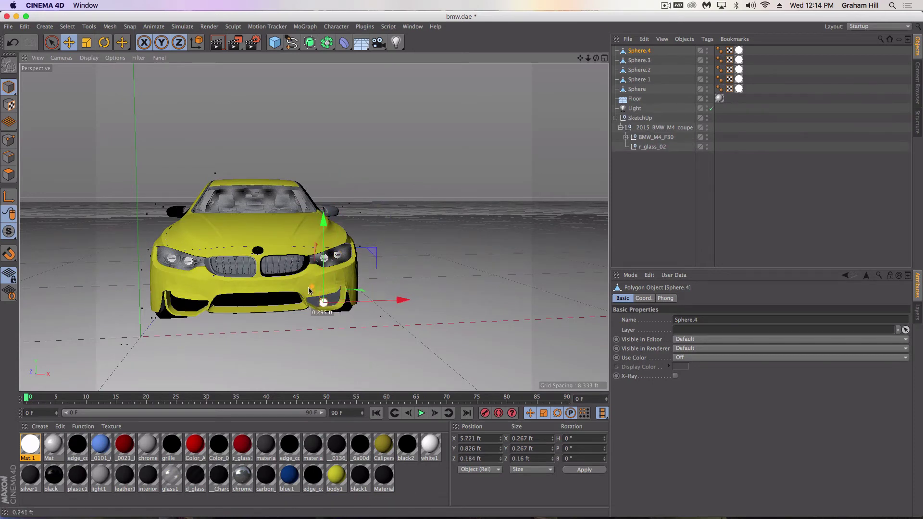
ctrl+drag(404, 301, 336, 265)
Render the view from the front corner of the car to check the glowing headlight and bumper spheres.
key(super+r)
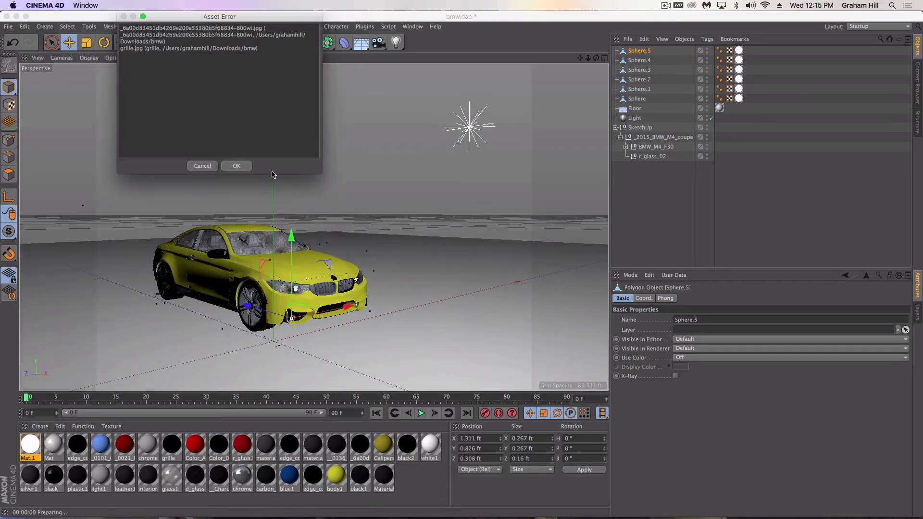
click(237, 166)
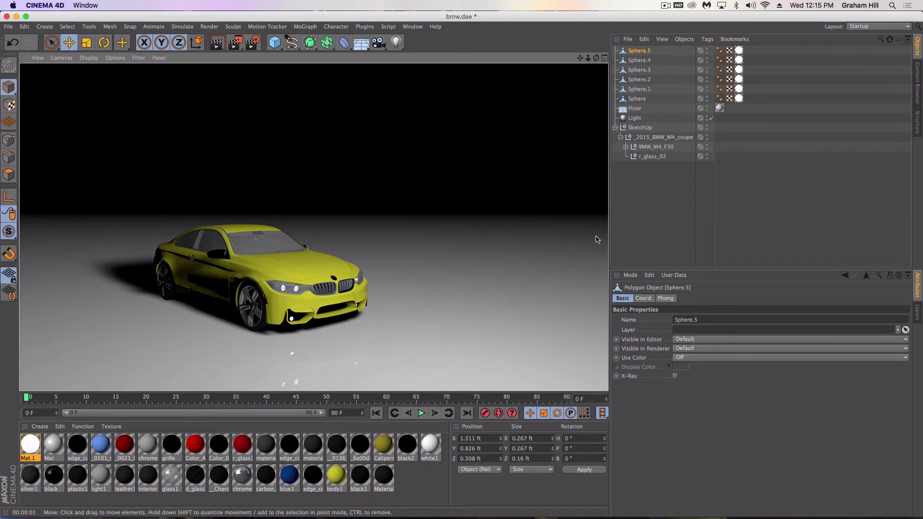
click(409, 302)
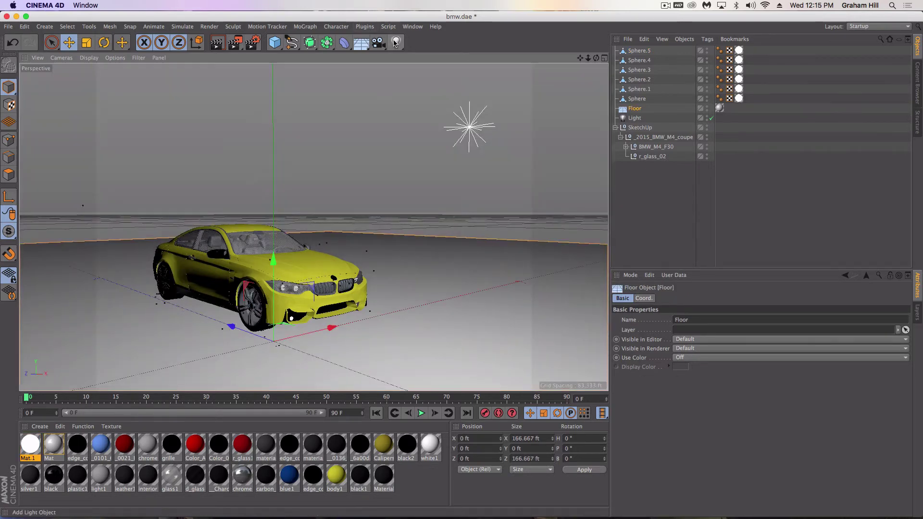
Add a spot light, raise it to 1.875 ft, turn its heading to -180° and shift it to about X 1.586 ft.
click(396, 43)
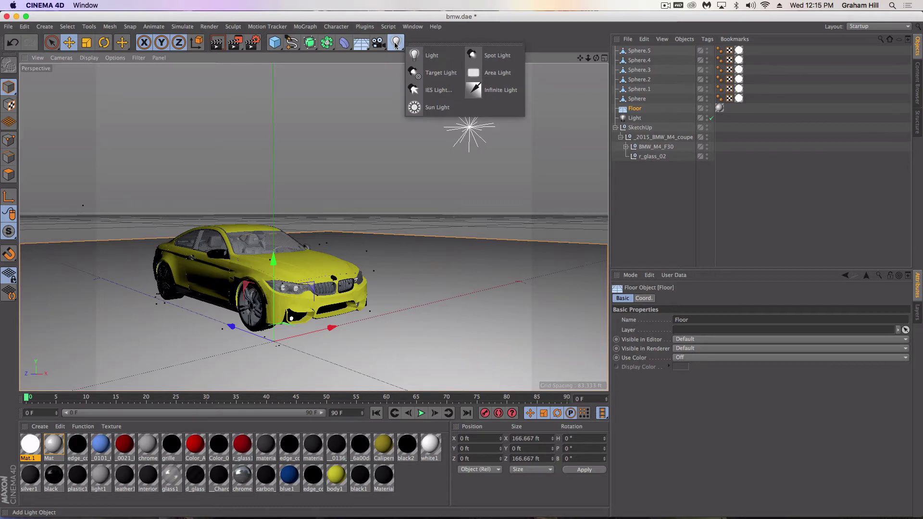
click(473, 55)
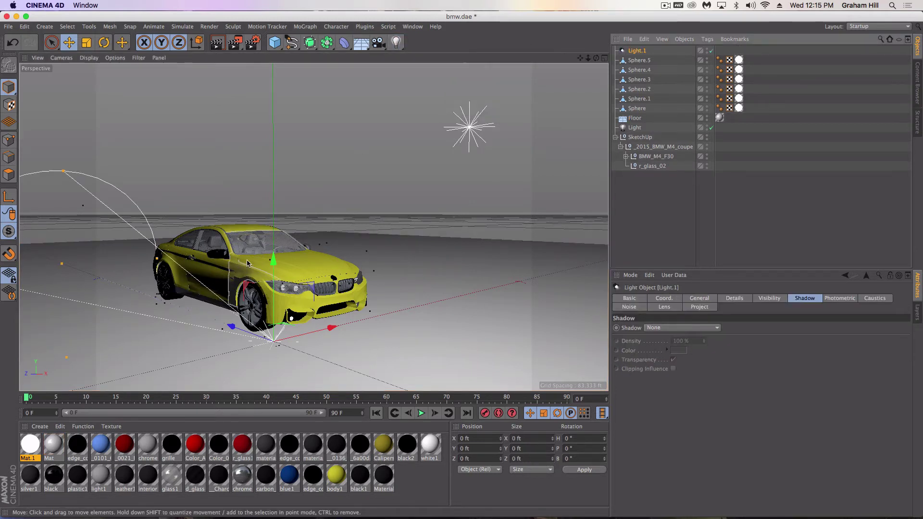
drag(273, 260, 281, 224)
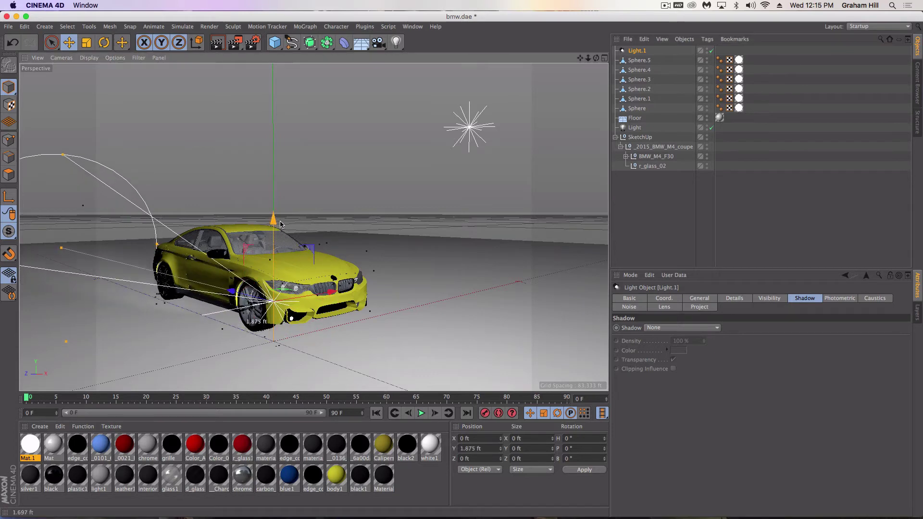
key(r)
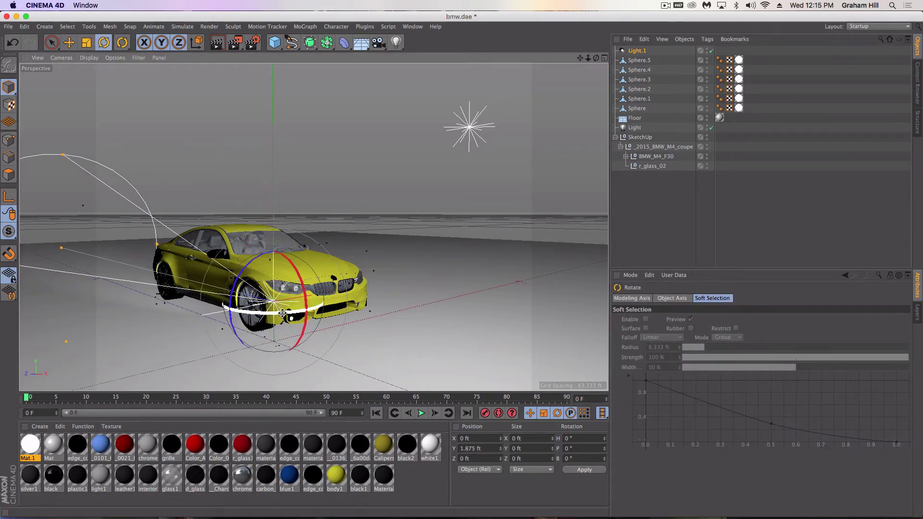
drag(283, 313, 85, 289)
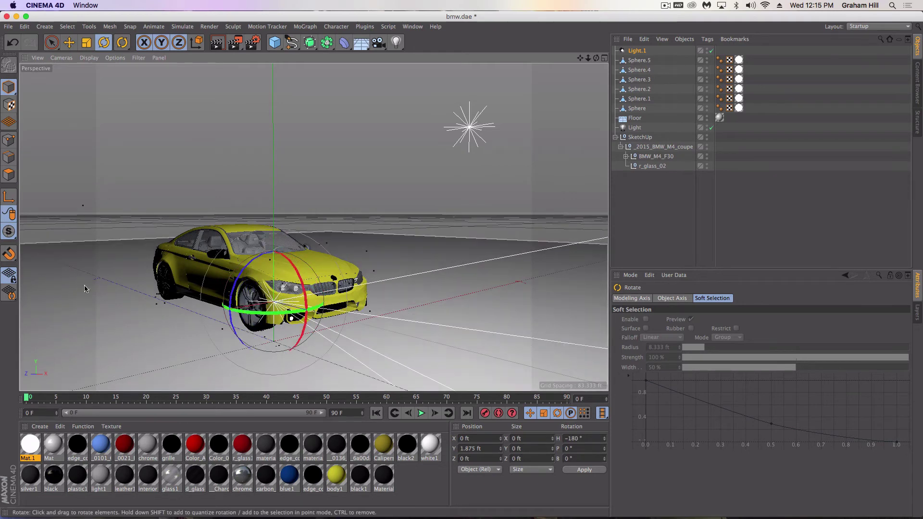
key(e)
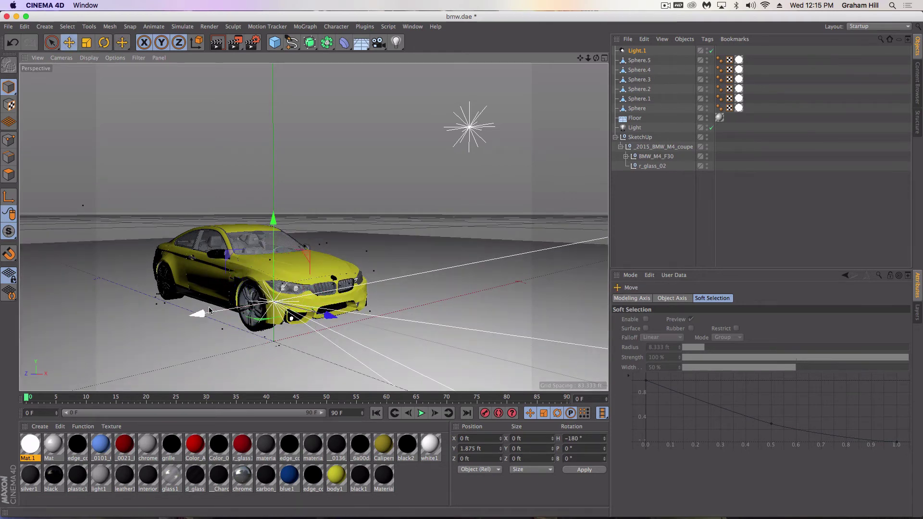
drag(198, 315, 228, 310)
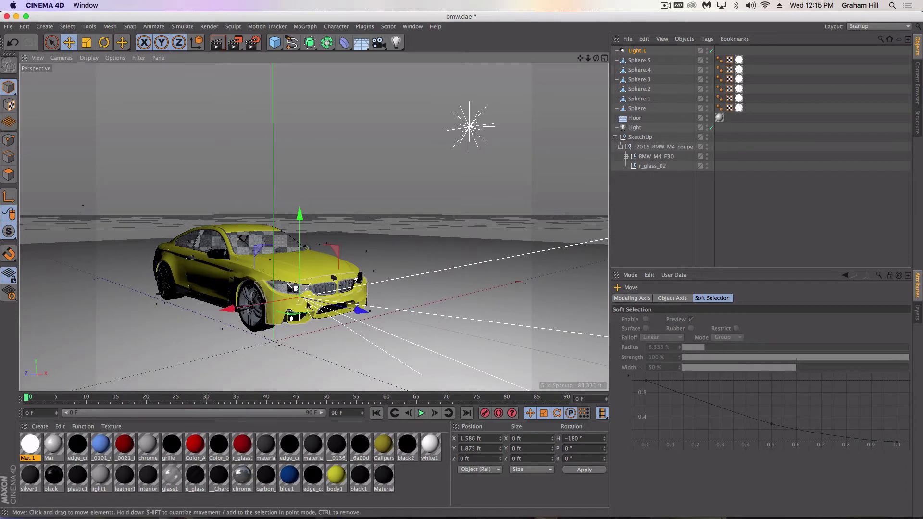
Fit the spot light in the headlight and duplicate it to the four headlight bulbs, one near X 0.857 ft, Y 2.246 ft, Z 0.367 ft.
alt+drag(239, 343, 313, 238)
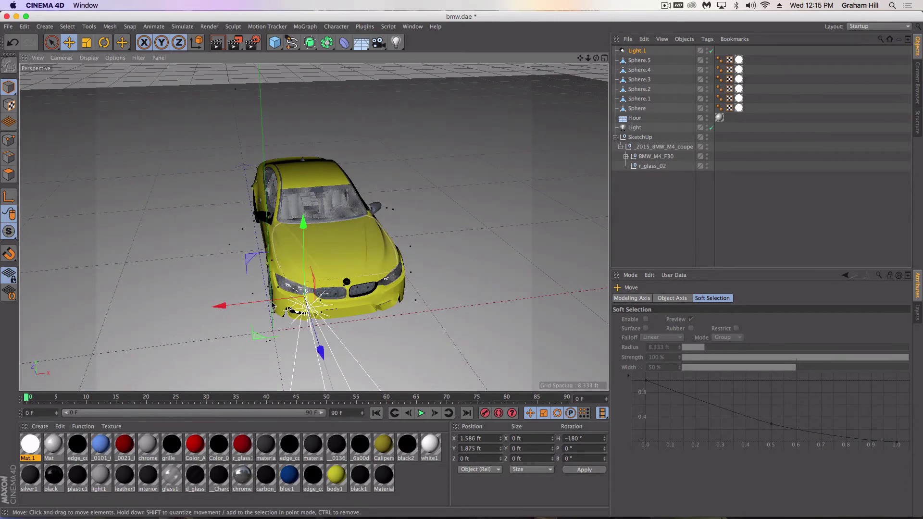
drag(319, 346, 370, 313)
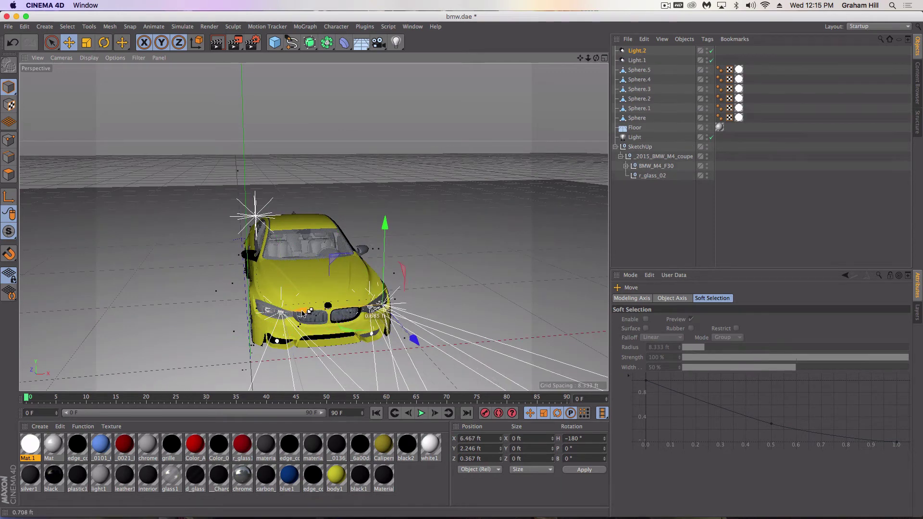
ctrl+drag(289, 313, 183, 309)
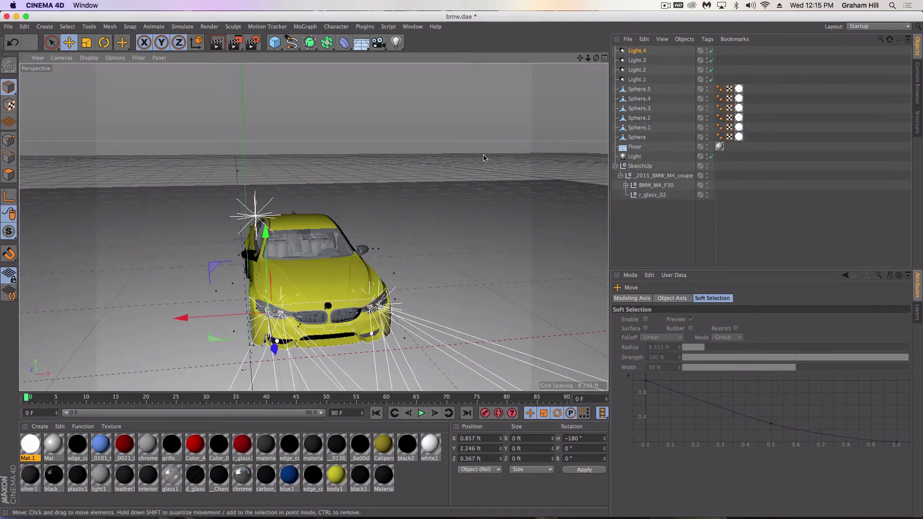
Duplicate a spot light into each lower bumper opening at about Y 0.787 ft, Z 0.426 ft, near X 6.231 ft and X 1.245 ft.
key(F5)
ctrl+drag(430, 174, 435, 173)
scroll(431, 177, down, 3)
click(435, 178)
key(F1)
ctrl+drag(379, 246, 379, 279)
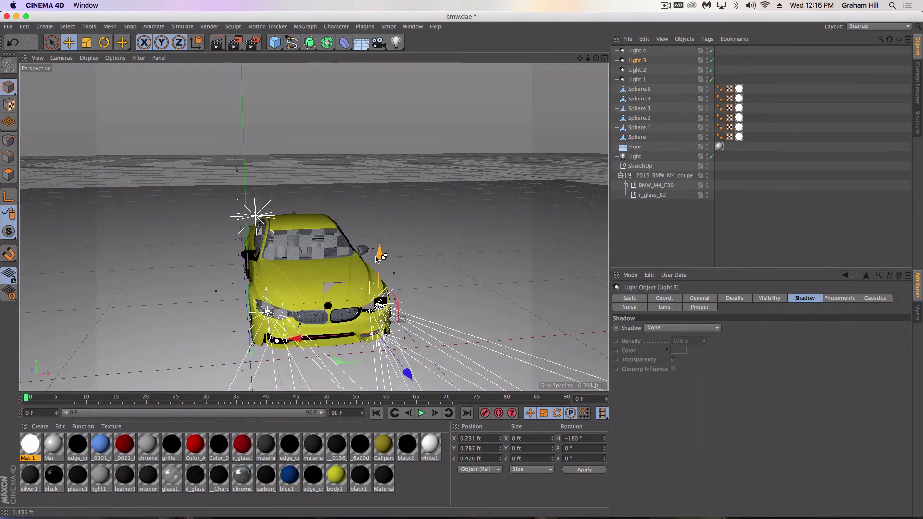
Add a camera at a raised front-corner view of the car and render the view to check the spot lights.
alt+drag(298, 216, 317, 212)
scroll(313, 241, up, 5)
drag(337, 309, 298, 226)
scroll(127, 329, down, 5)
scroll(260, 237, up, 4)
click(374, 45)
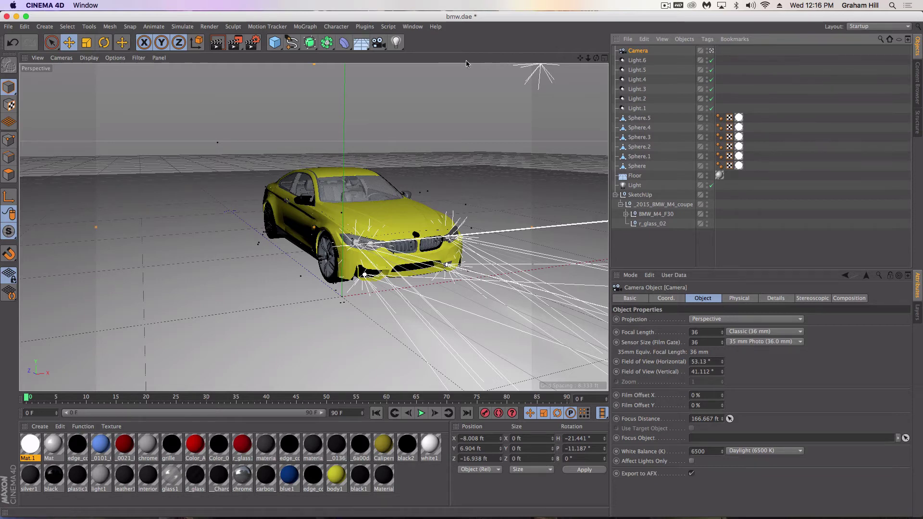
click(216, 42)
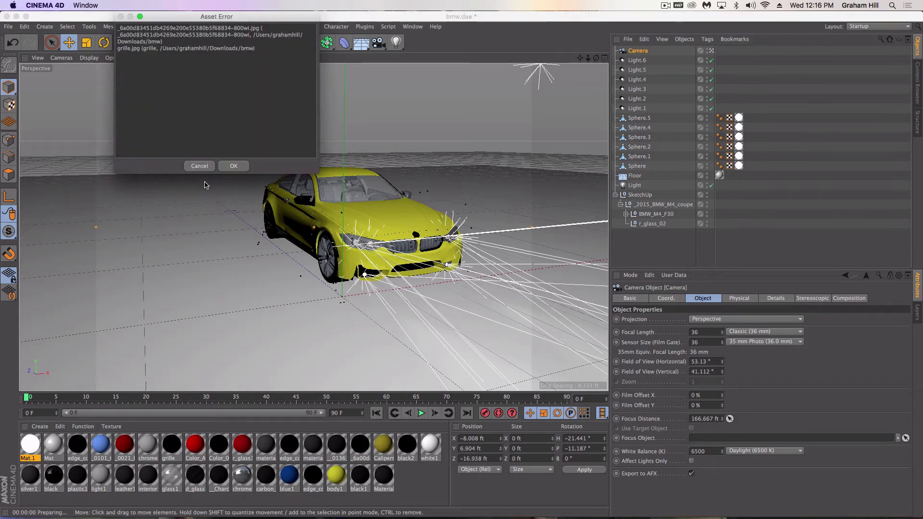
click(235, 168)
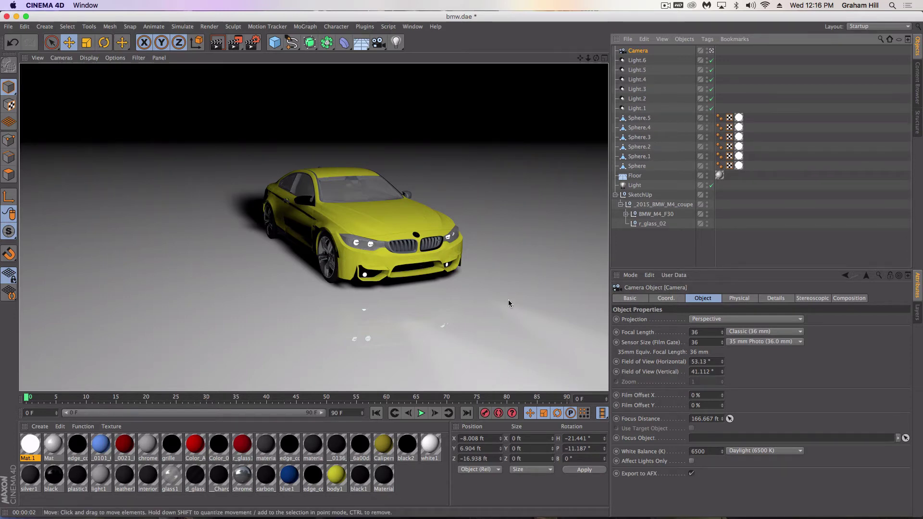
Set the main omni light's intensity to 60 % and render the view to check the headlight beams.
click(636, 186)
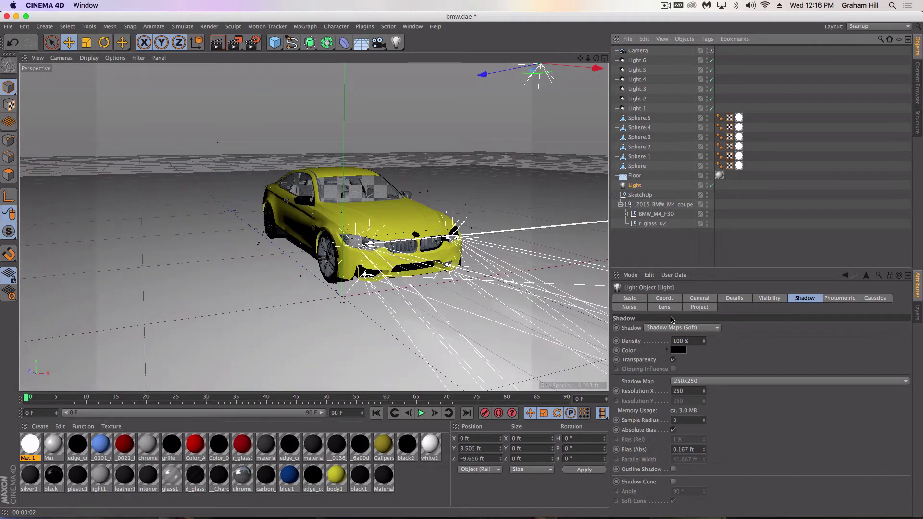
click(697, 298)
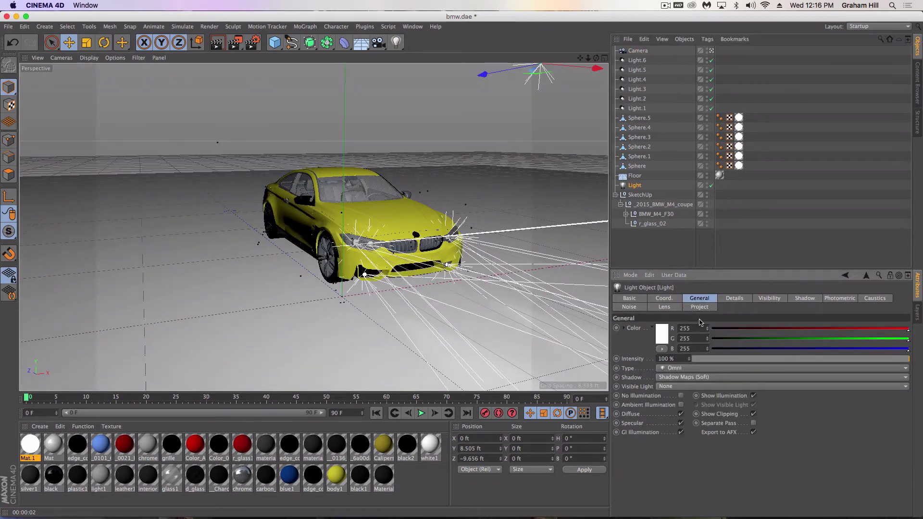
click(824, 359)
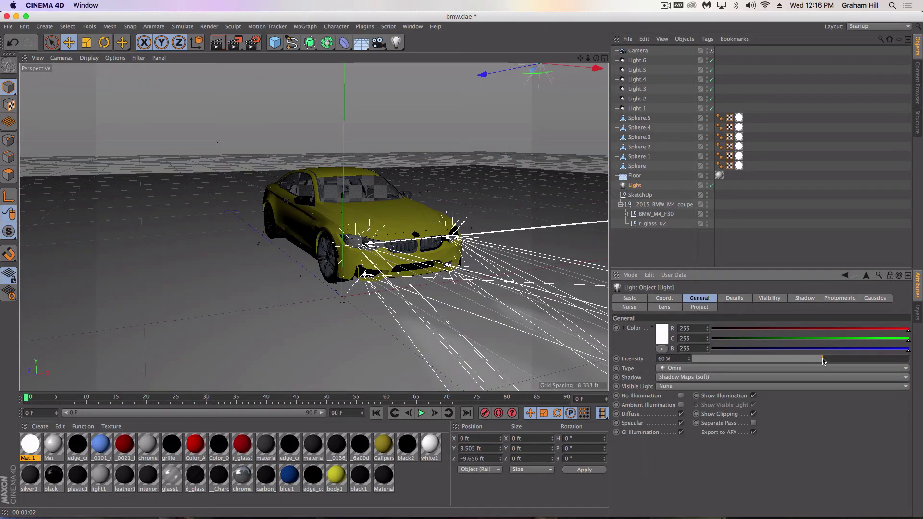
click(218, 44)
click(230, 164)
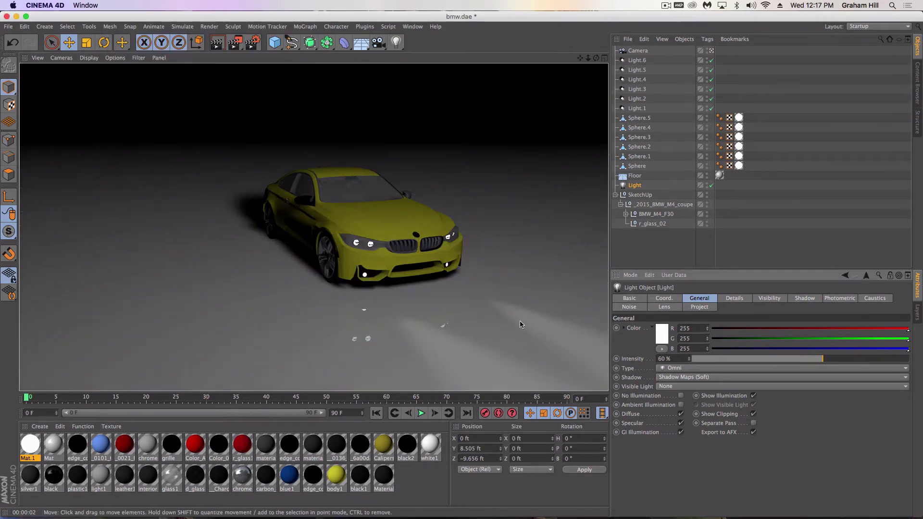
Change the type of all six headlight and bumper spot lights to IES.
click(638, 60)
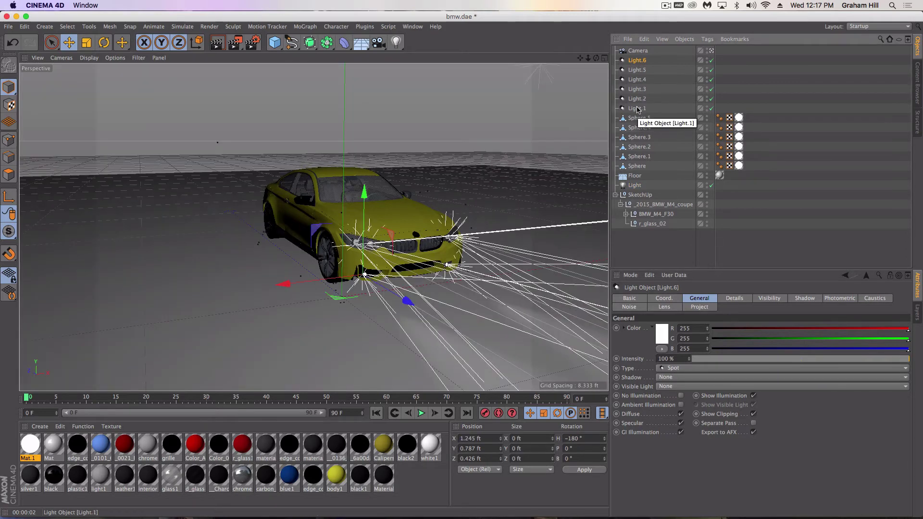
shift+click(637, 108)
click(677, 369)
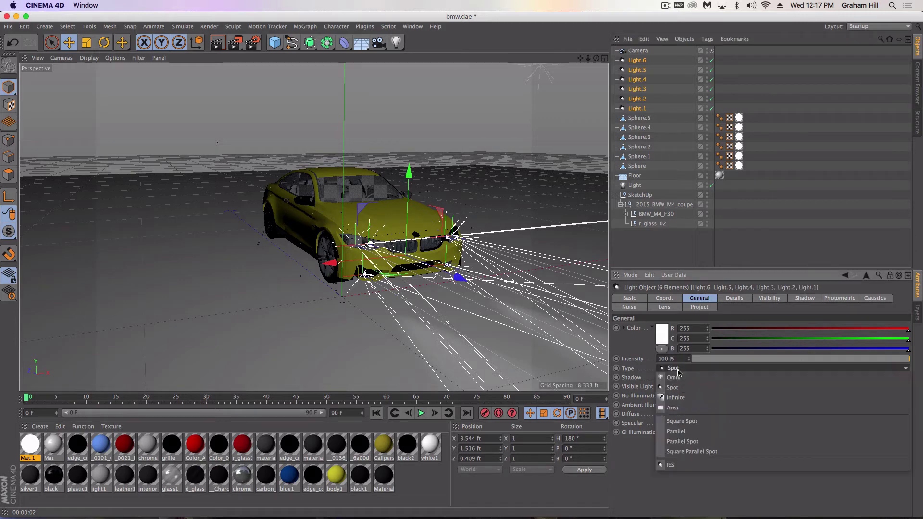
click(670, 465)
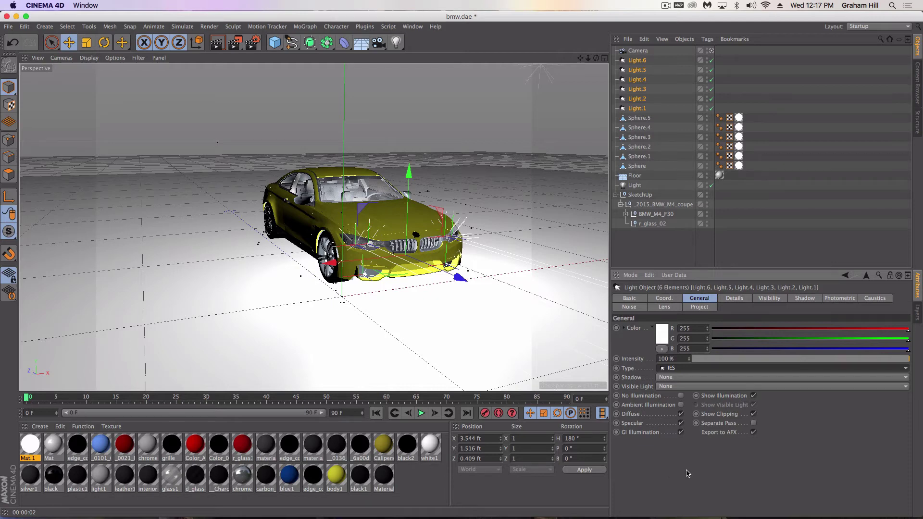
Enable reflectance on the body1 material, add a Beckmann layer at about 12 % strength, and render the view.
click(436, 485)
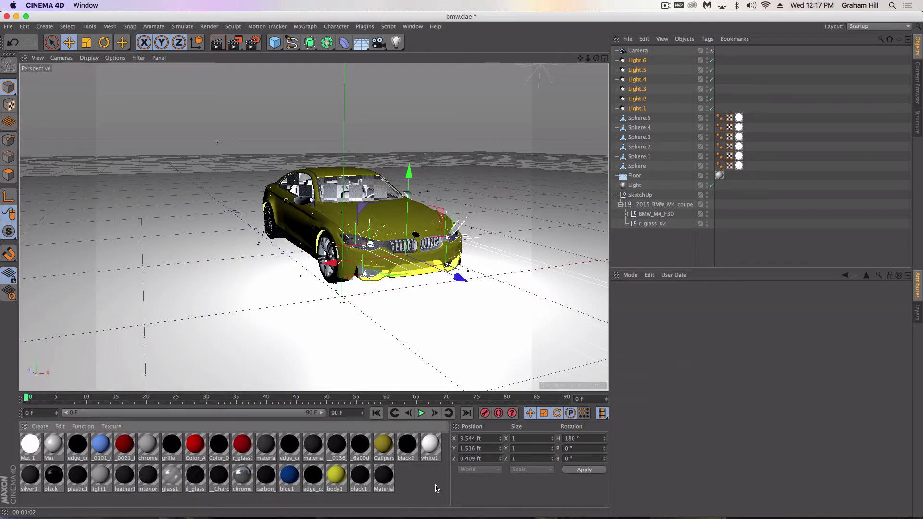
double_click(335, 477)
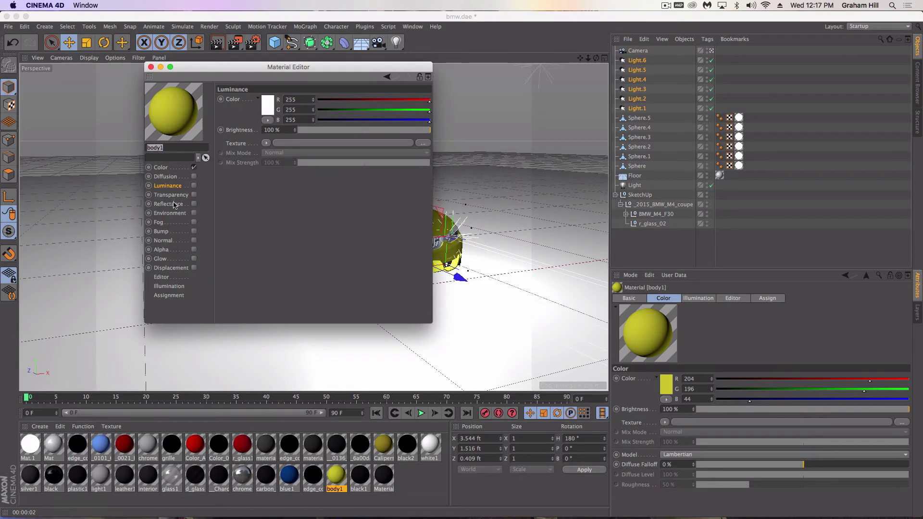
click(174, 205)
click(194, 204)
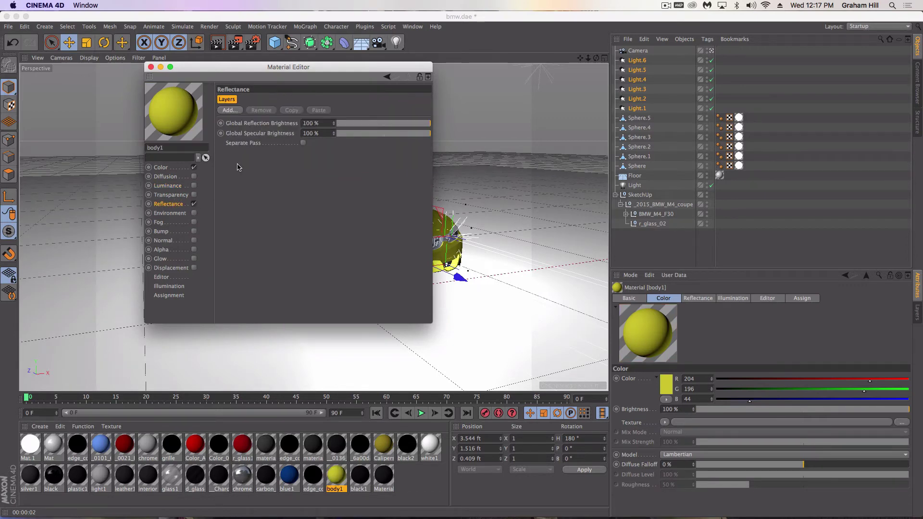
click(229, 111)
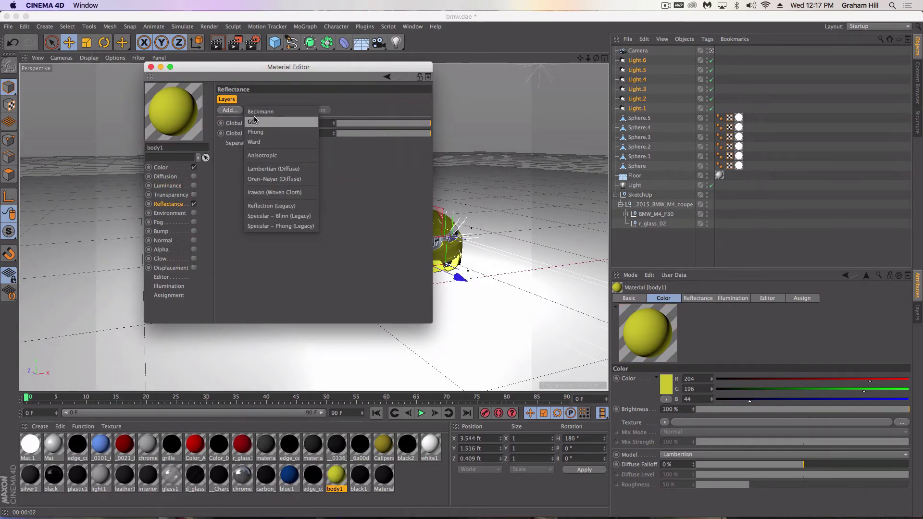
click(258, 155)
click(331, 123)
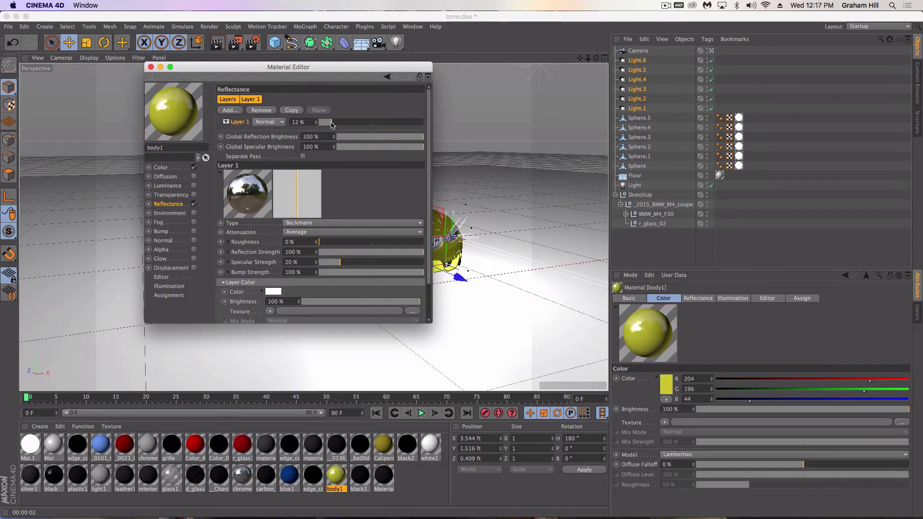
drag(332, 124, 328, 124)
click(151, 67)
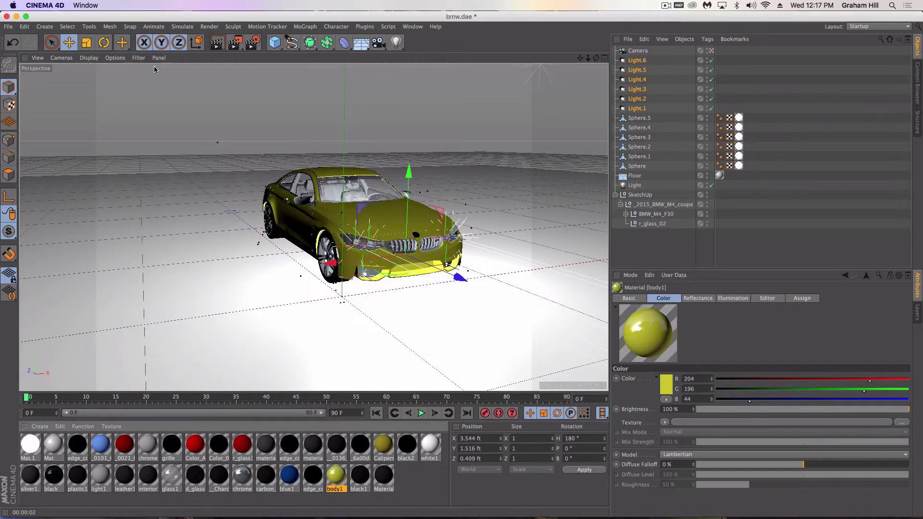
click(216, 42)
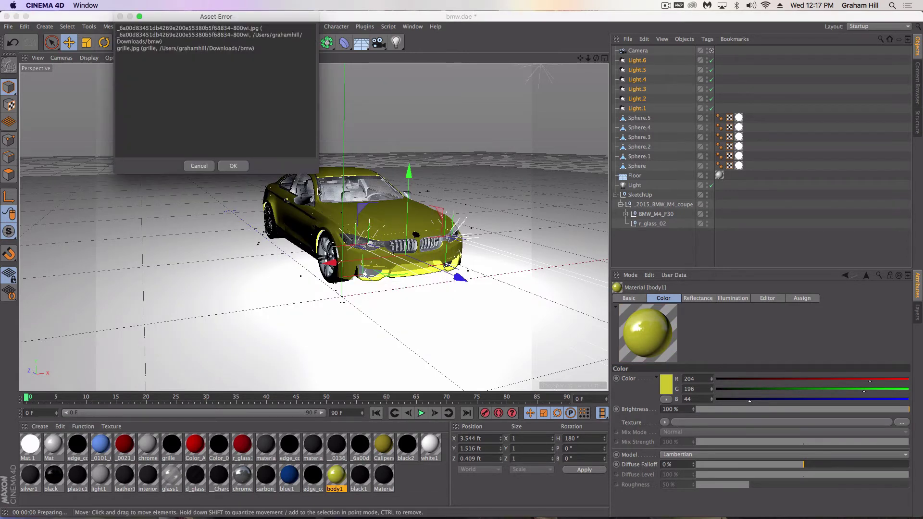
click(233, 166)
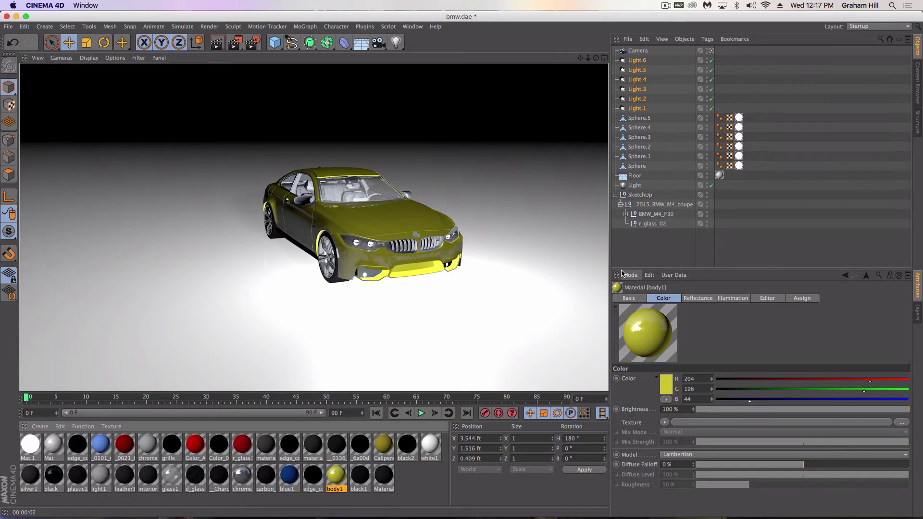
Enable photometric intensity on the six IES lights and set it to 456 candela.
click(639, 61)
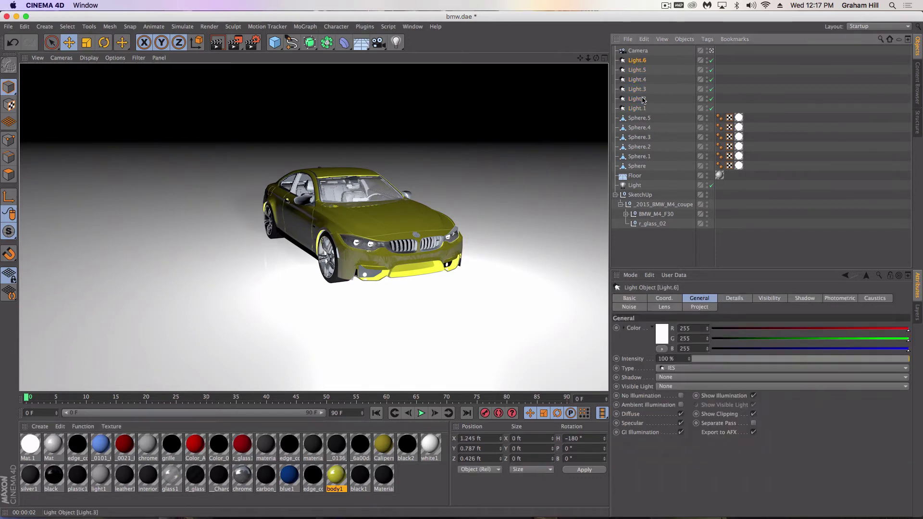
shift+click(640, 108)
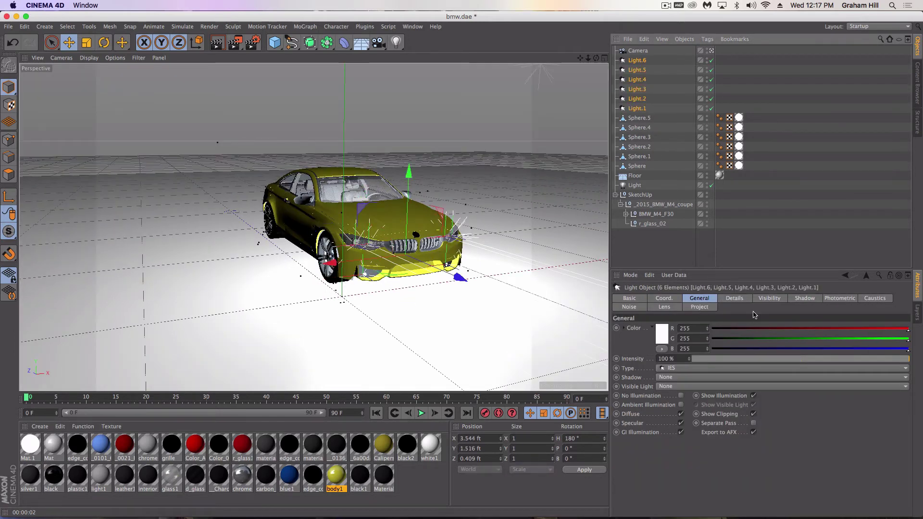
click(835, 297)
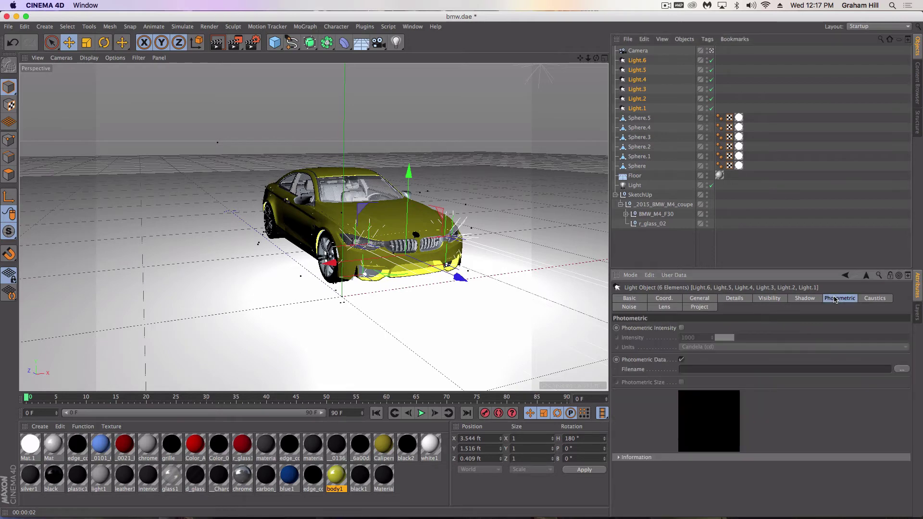
click(681, 329)
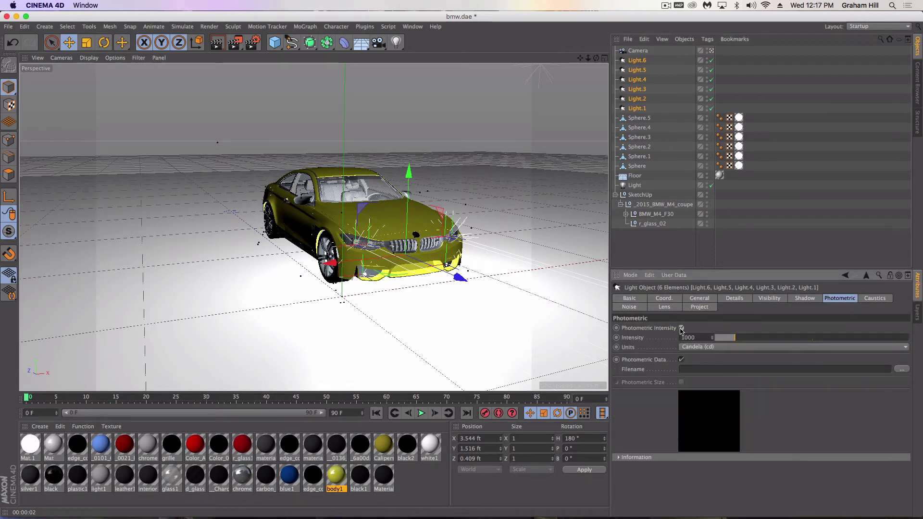
click(765, 337)
drag(765, 337, 725, 342)
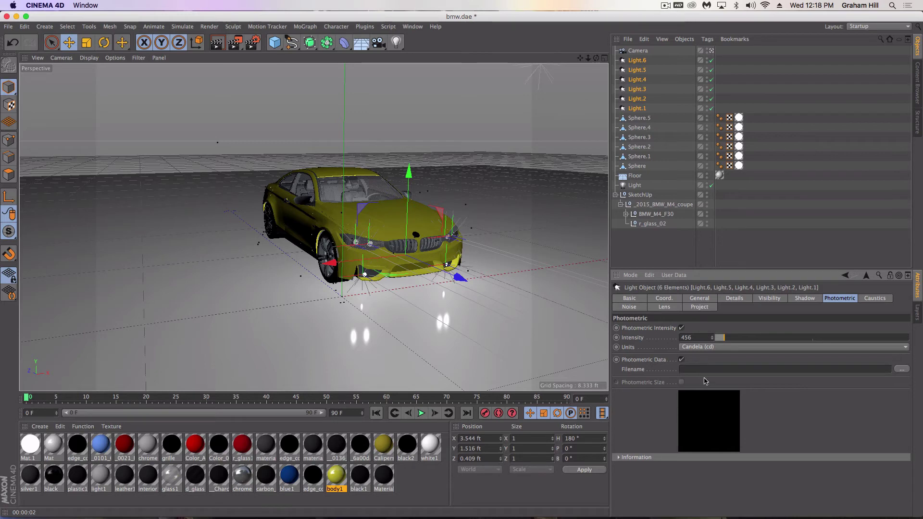
Search the Mac for "ies" files and load 3.IES as the photometric data file of the six headlight lights.
click(901, 369)
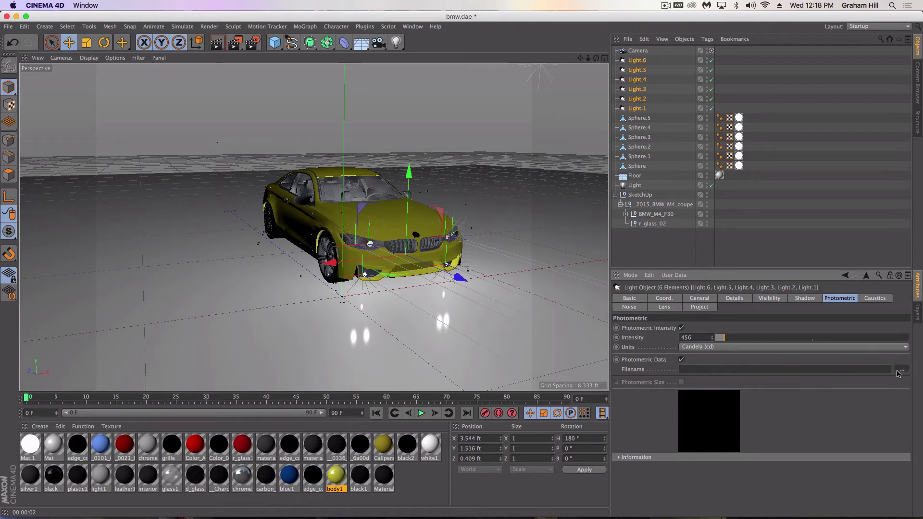
click(586, 92)
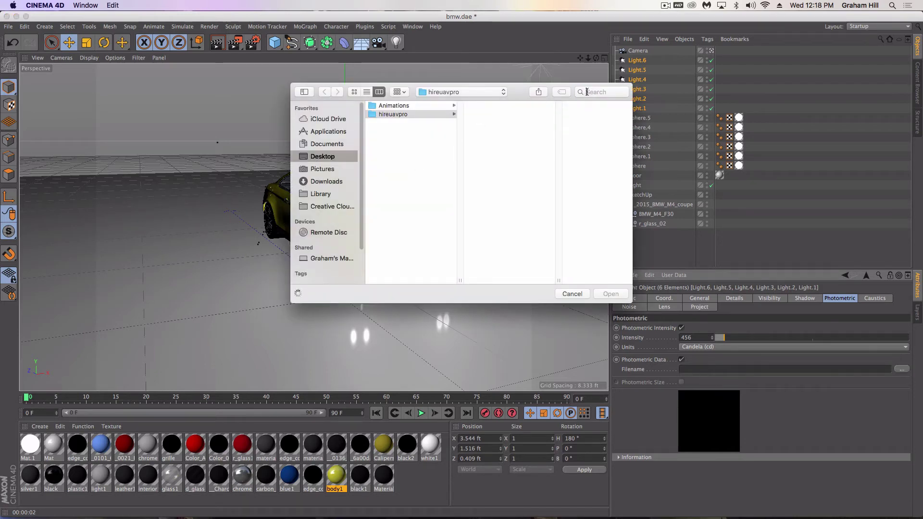
text(ies)
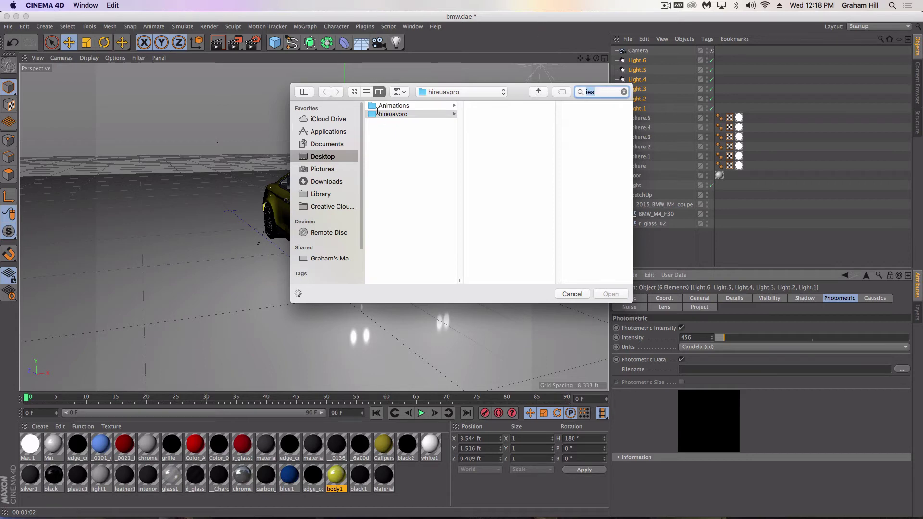
drag(410, 89, 396, 83)
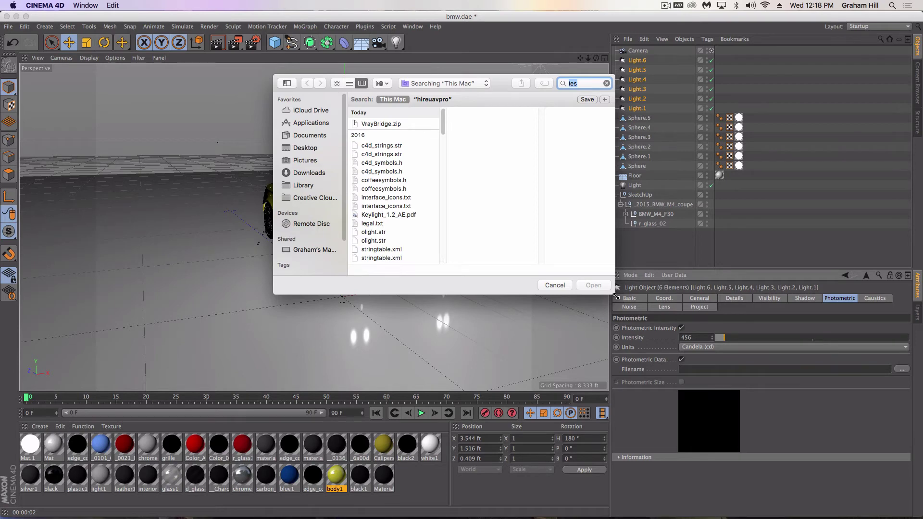
drag(616, 294, 725, 415)
scroll(428, 154, down, 10)
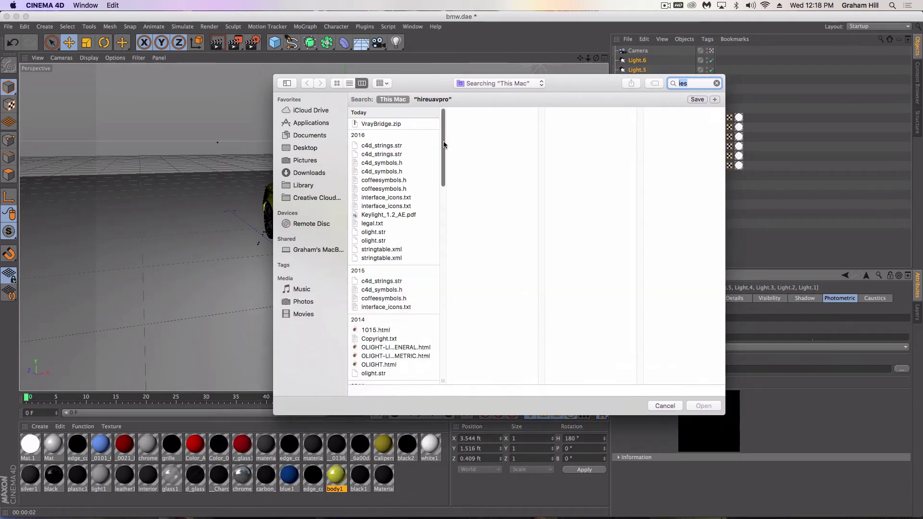
click(368, 205)
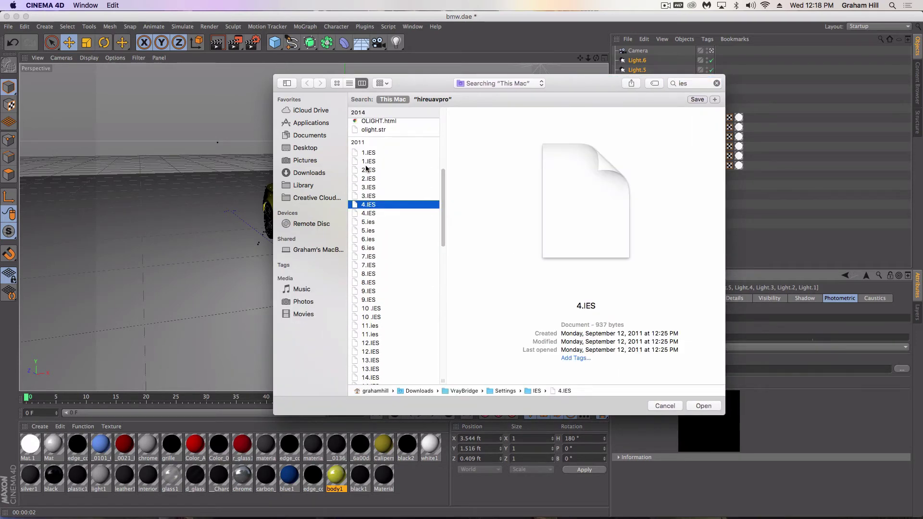
click(366, 162)
click(380, 196)
click(384, 214)
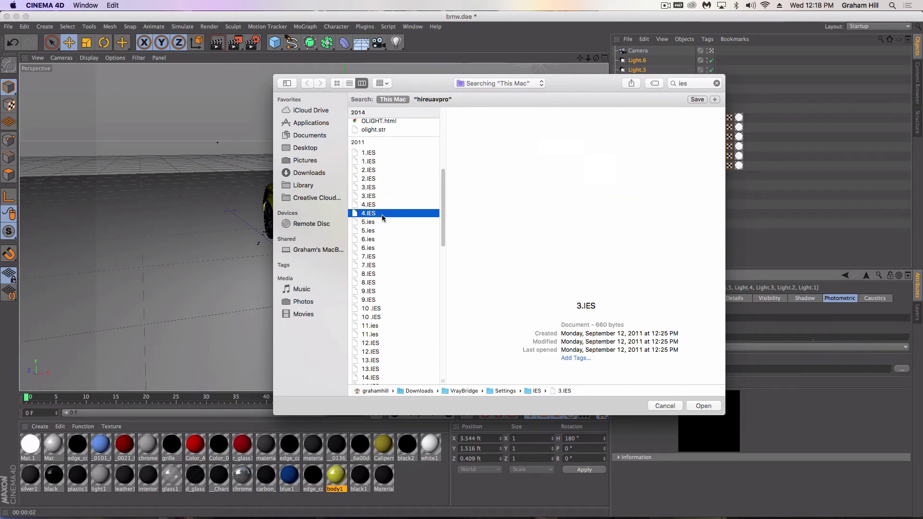
click(377, 194)
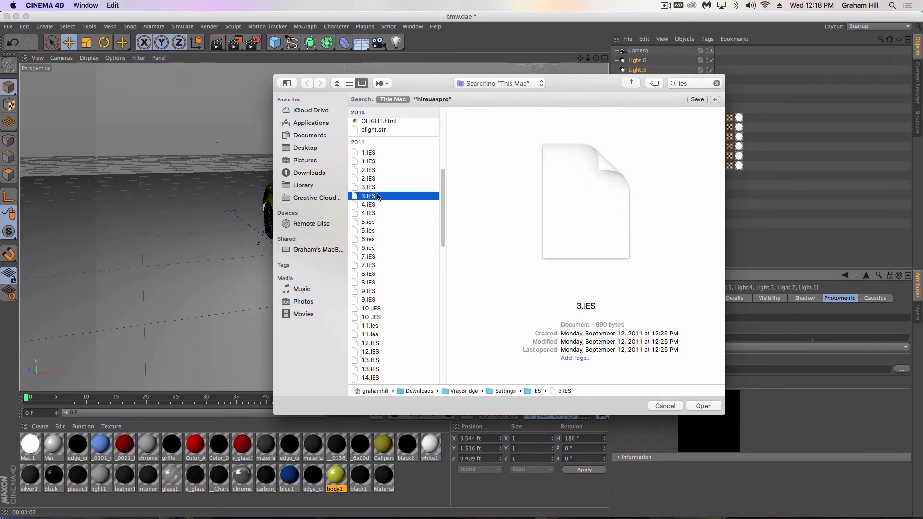
click(693, 405)
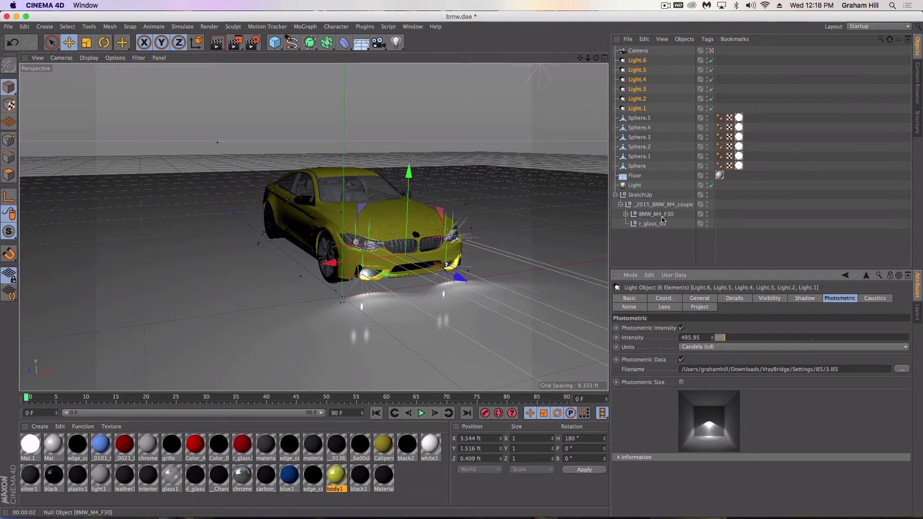
Test-render the view with the Global Illumination effect added to the render settings, and disable that effect again.
click(253, 42)
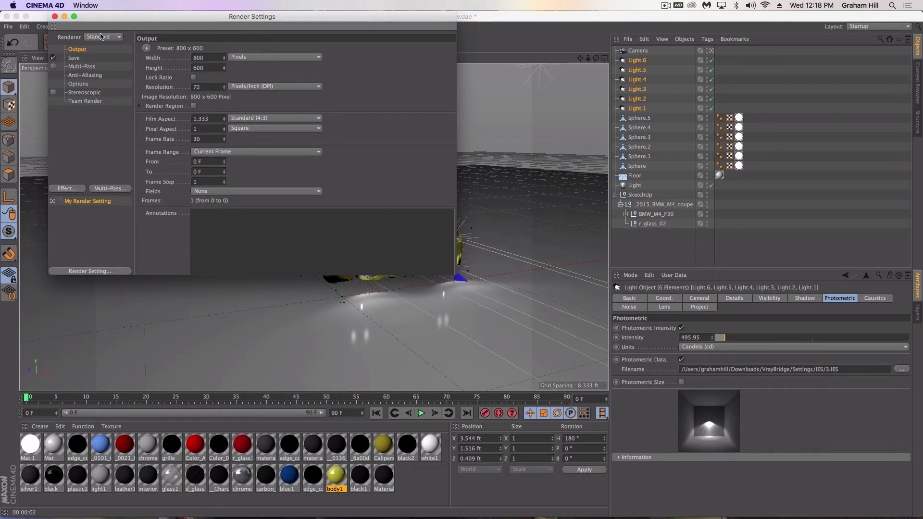
click(77, 190)
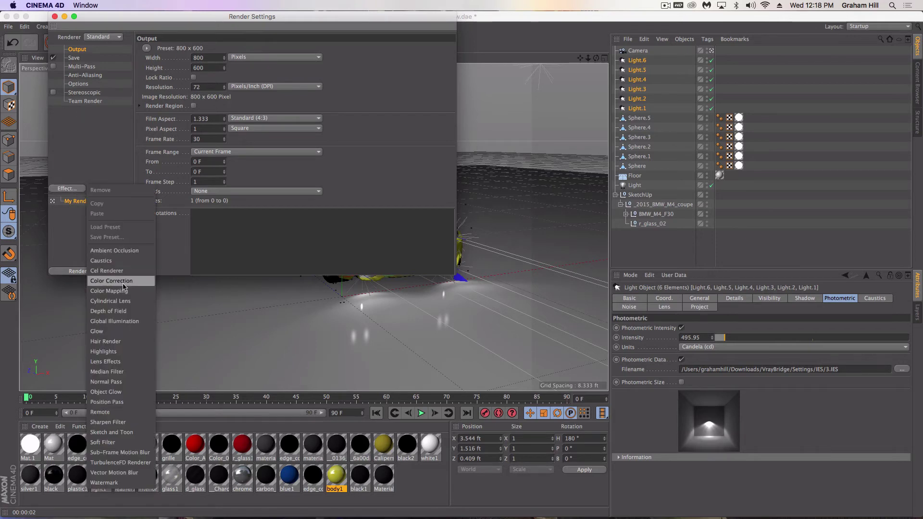
click(114, 321)
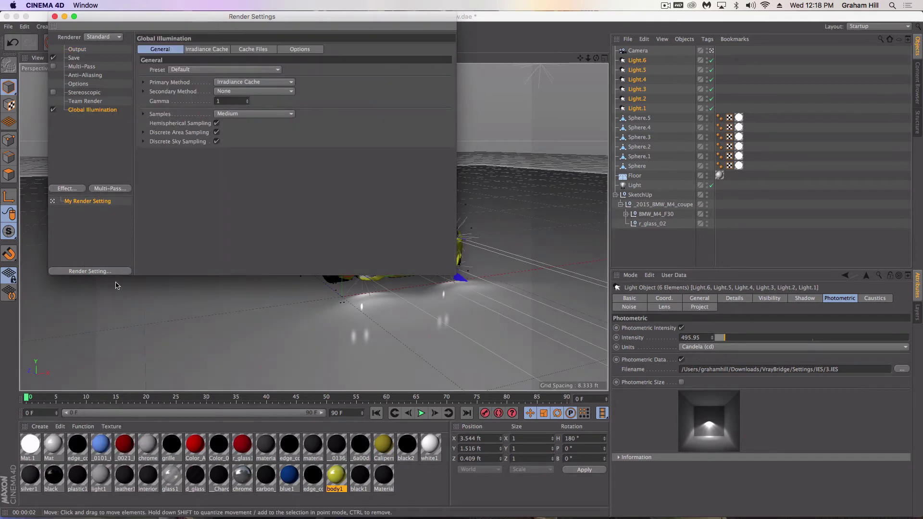
click(54, 17)
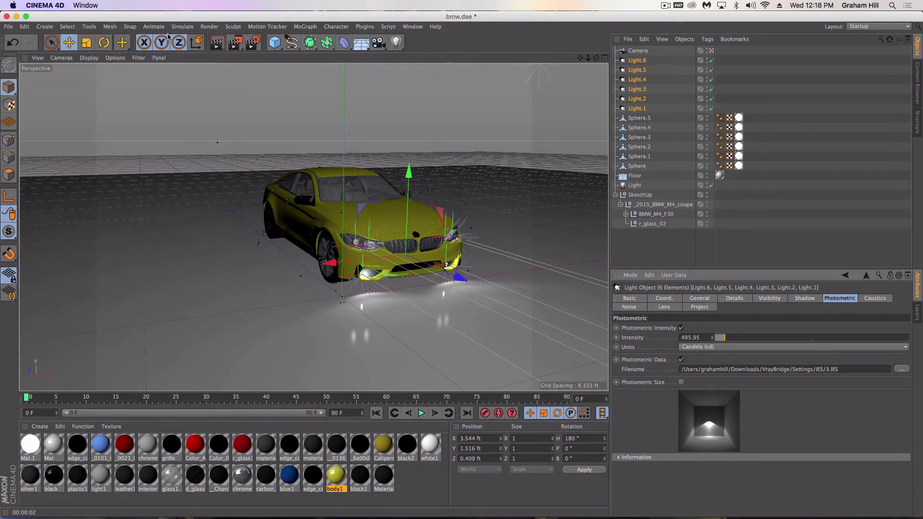
click(217, 44)
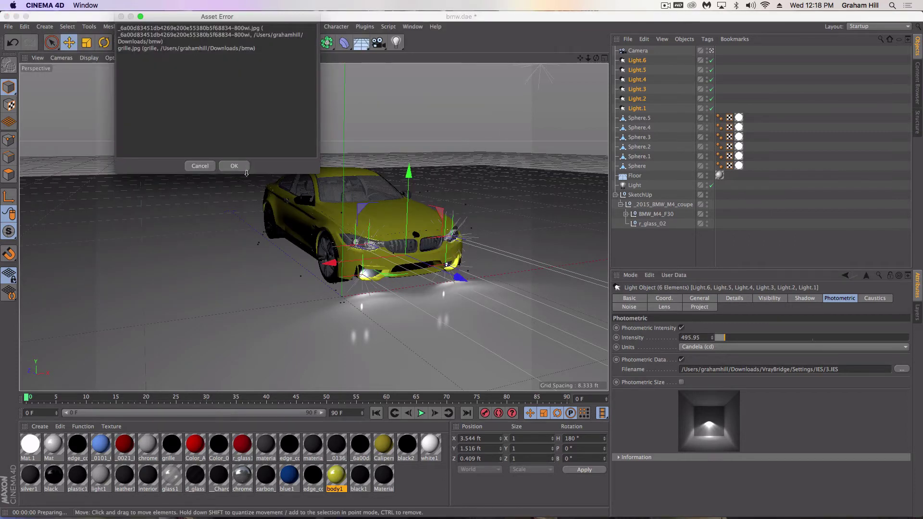
click(233, 168)
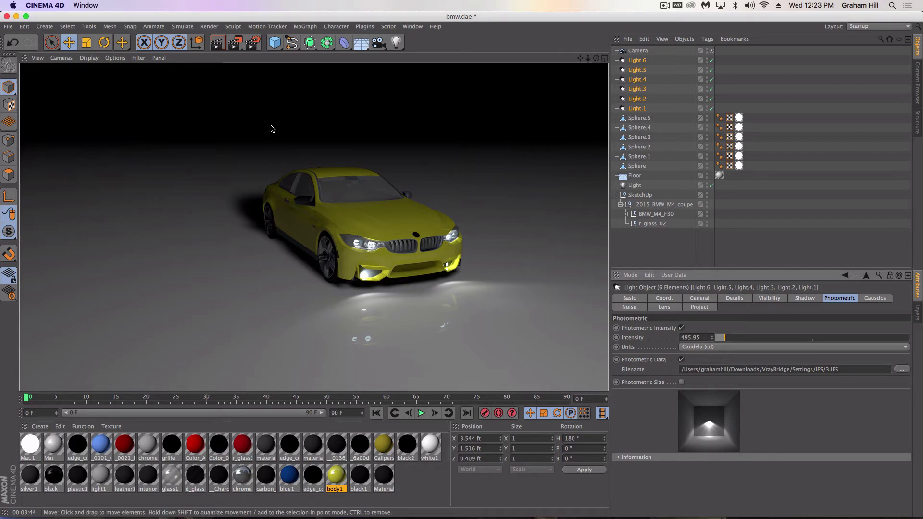
click(255, 45)
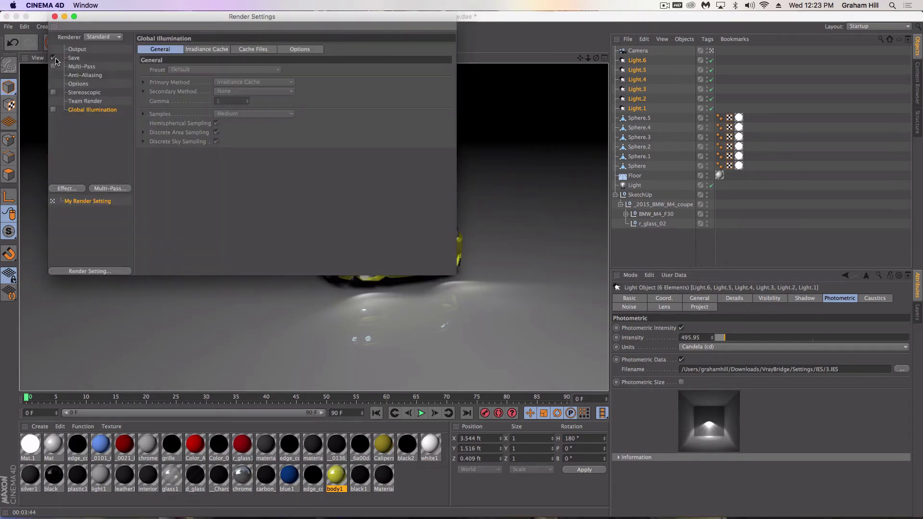
click(55, 17)
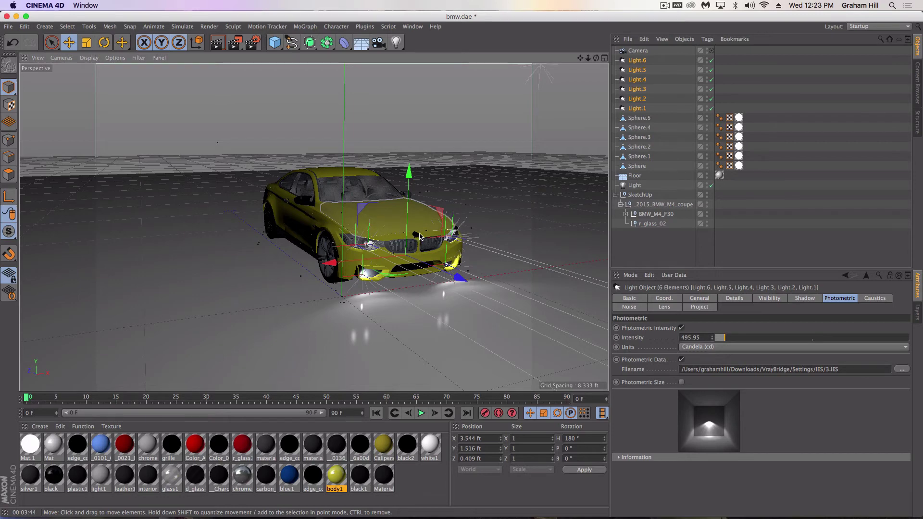
Raise the photometric intensity of the six IES lights to 1022 candela and render a closer view outside the scene camera.
scroll(419, 235, up, 3)
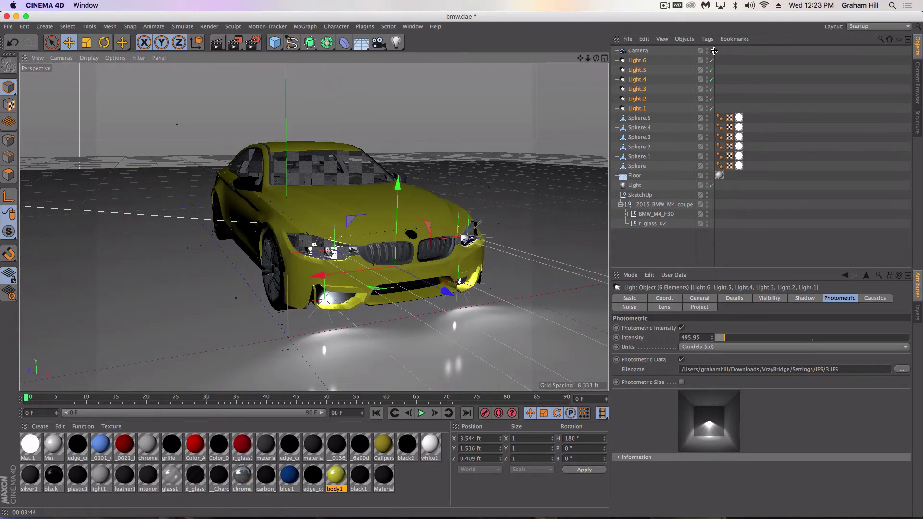
click(739, 338)
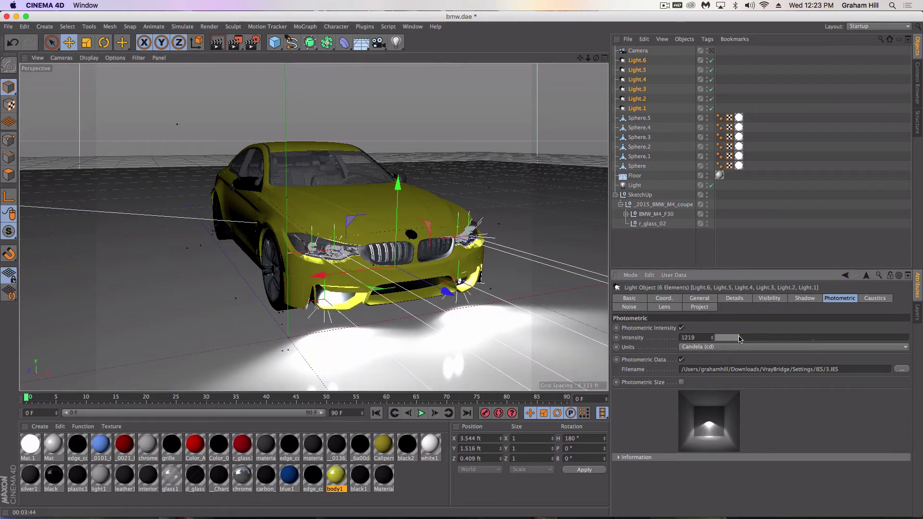
drag(739, 338, 735, 338)
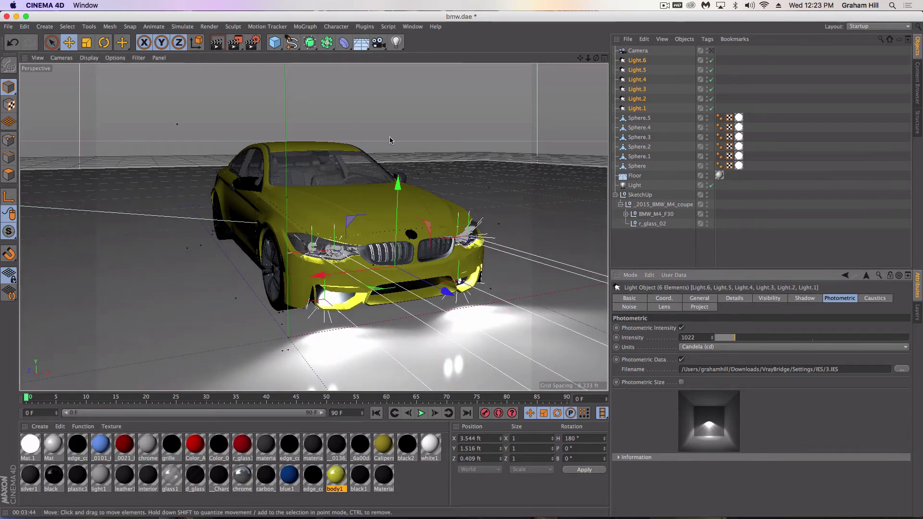
click(217, 43)
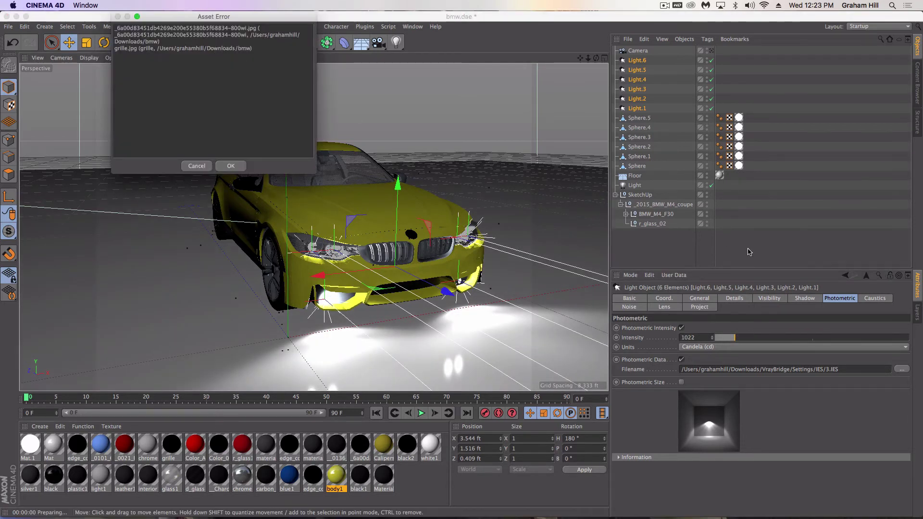
click(230, 166)
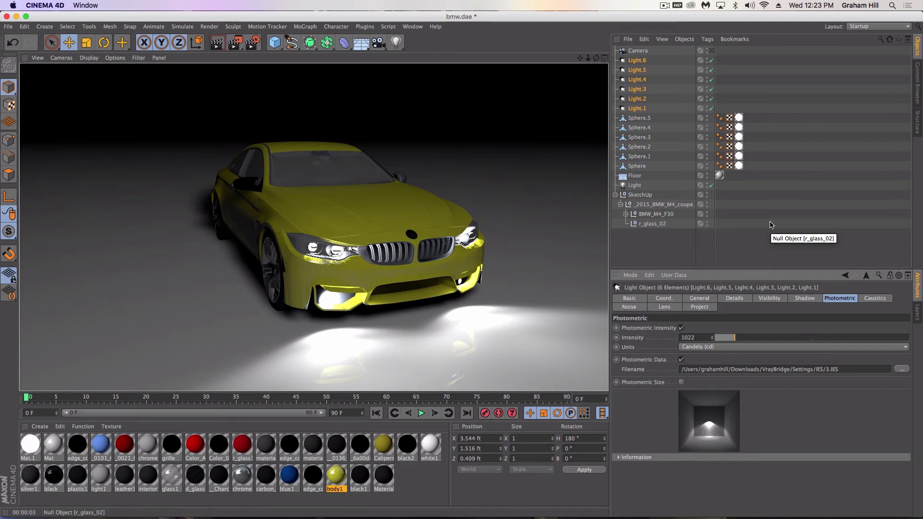
Switch the renderer from Standard to Physical and render the close-up view of the car.
click(252, 44)
click(114, 38)
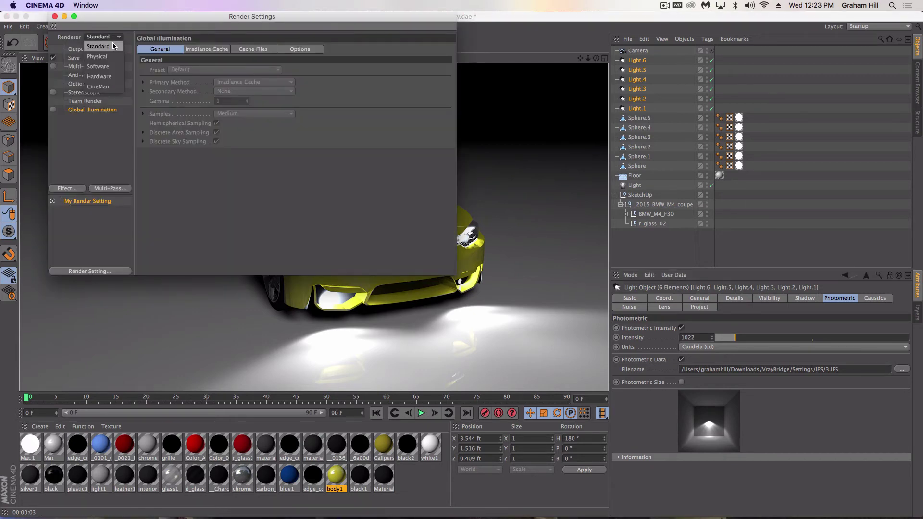
click(109, 56)
click(54, 17)
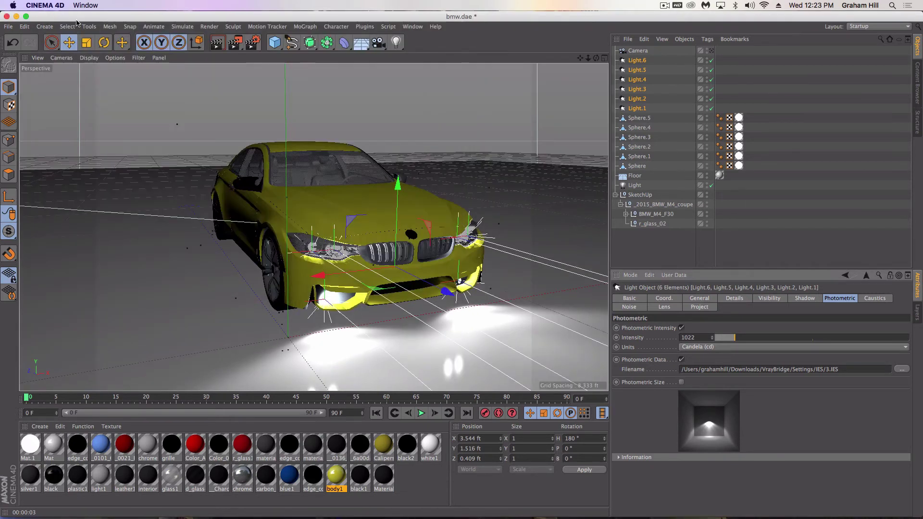
click(225, 47)
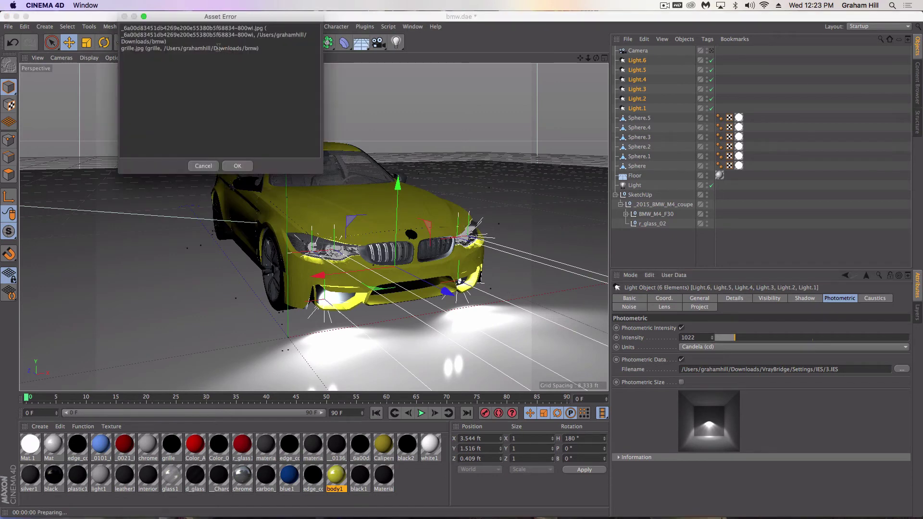
click(238, 164)
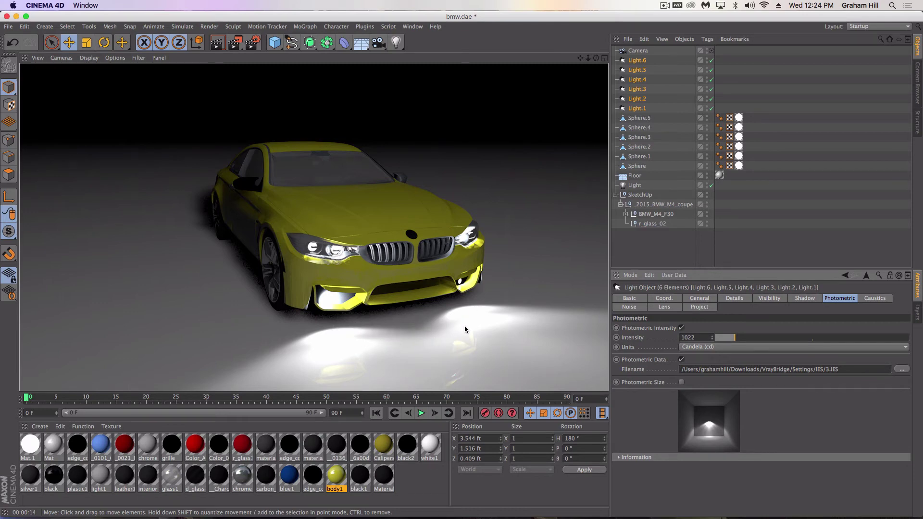
Return the perspective view to the scene camera and add an Arc spline to the scene.
click(712, 52)
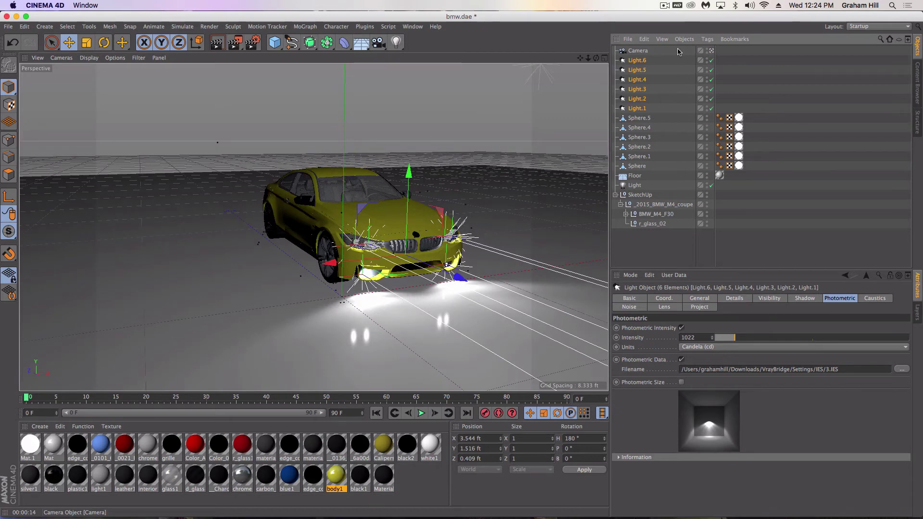
click(605, 58)
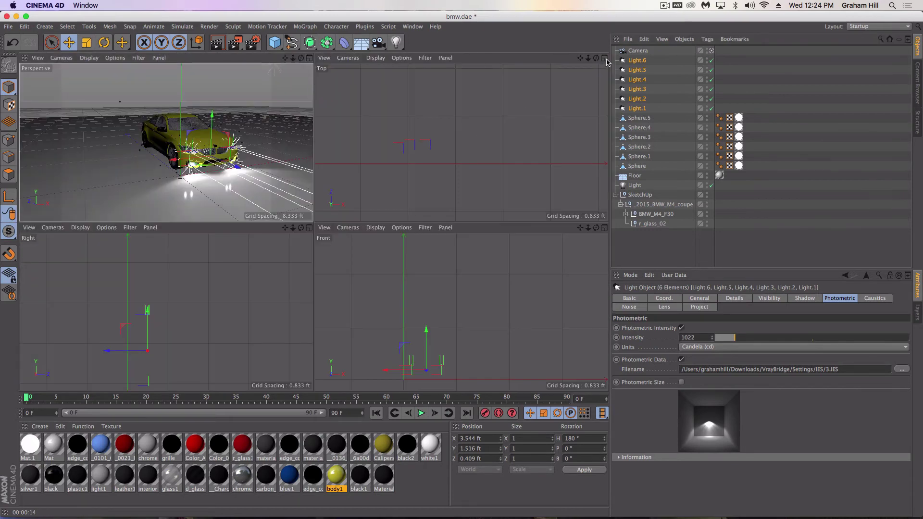
click(605, 58)
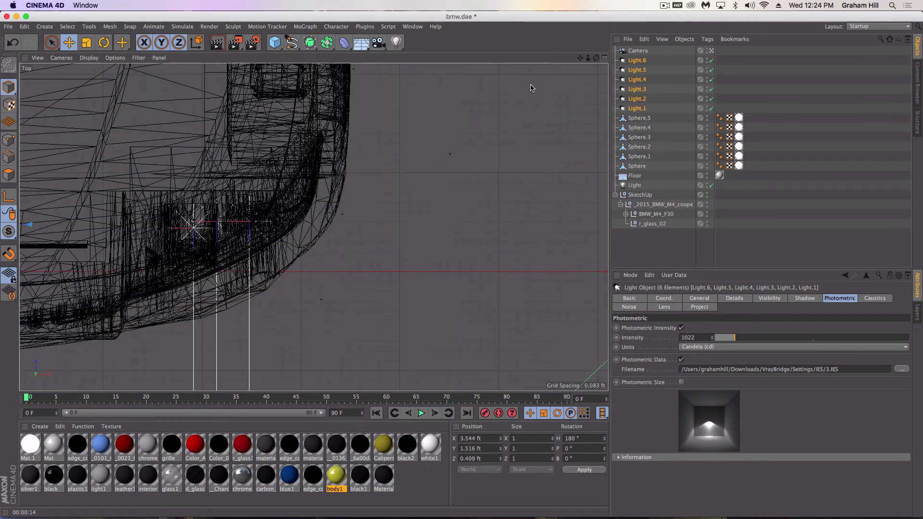
scroll(188, 197, down, 5)
scroll(187, 197, down, 3)
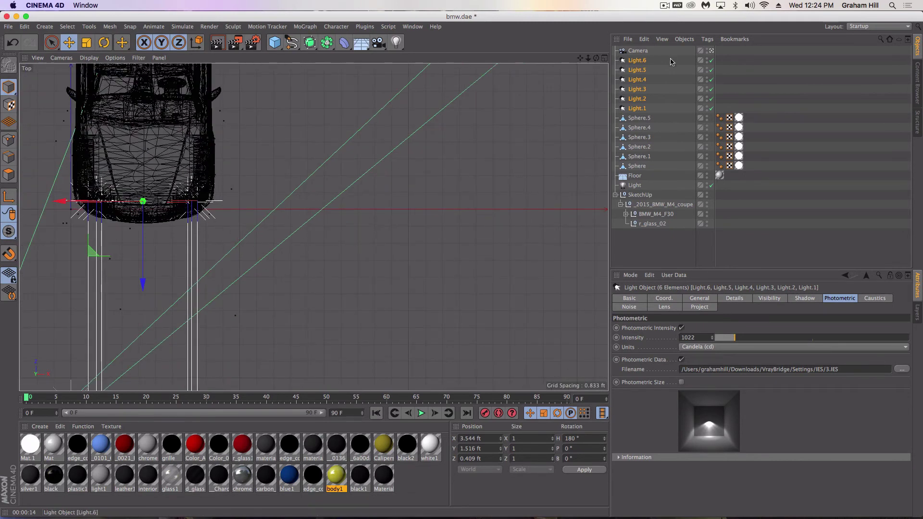
alt+middle_drag(233, 310, 462, 198)
scroll(428, 224, down, 4)
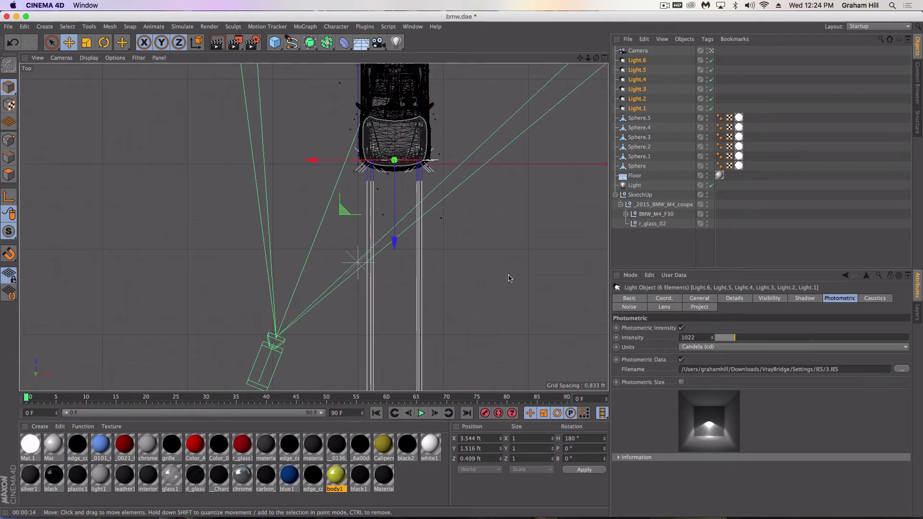
alt+middle_drag(509, 278, 454, 294)
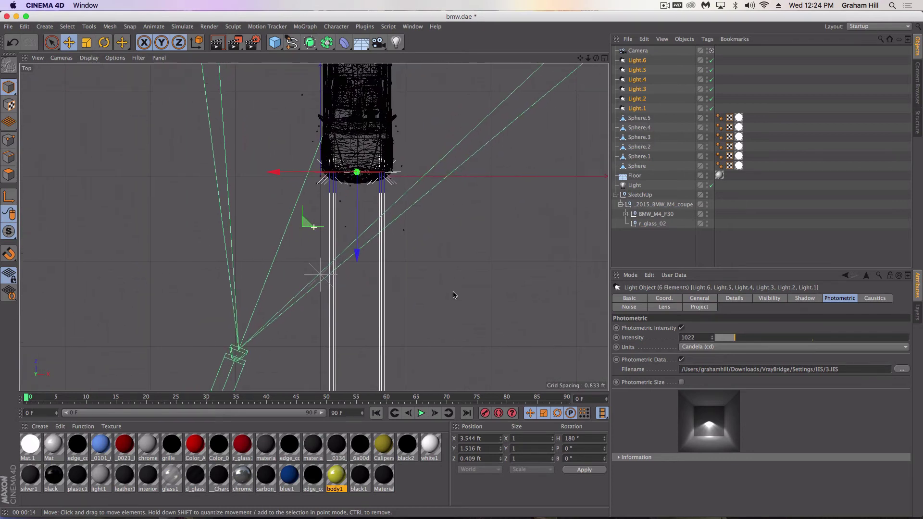
click(605, 58)
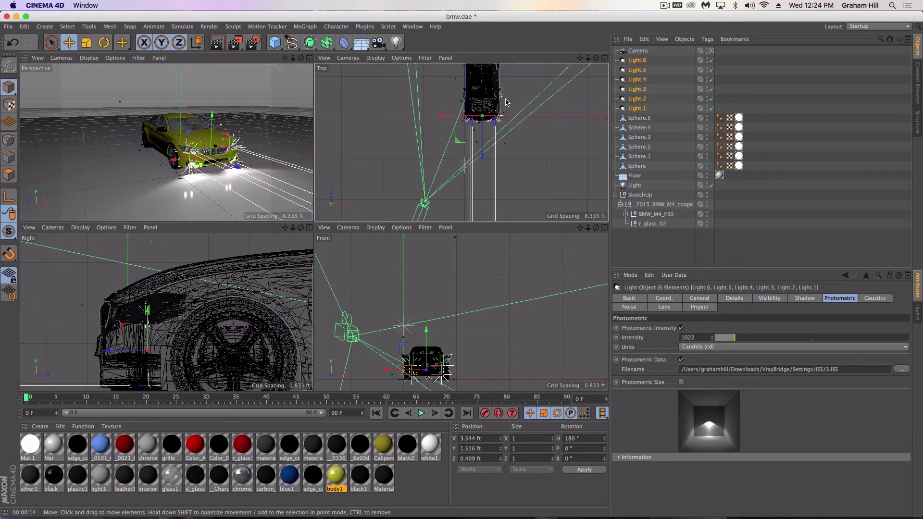
click(292, 43)
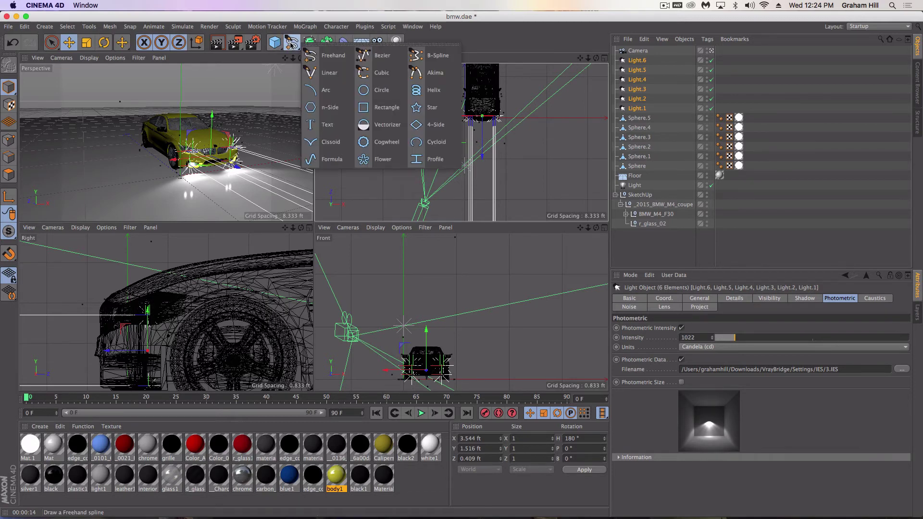
click(325, 90)
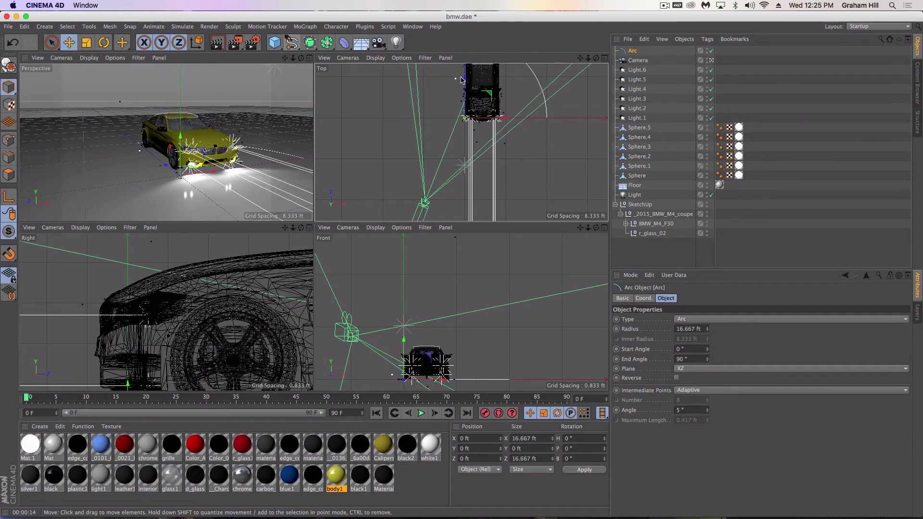
Move the arc in front of the car to about -17.6 ft in Z and rotate its heading to about -128.2°.
drag(463, 79, 530, 176)
key(r)
scroll(529, 176, down, 3)
scroll(529, 177, down, 2)
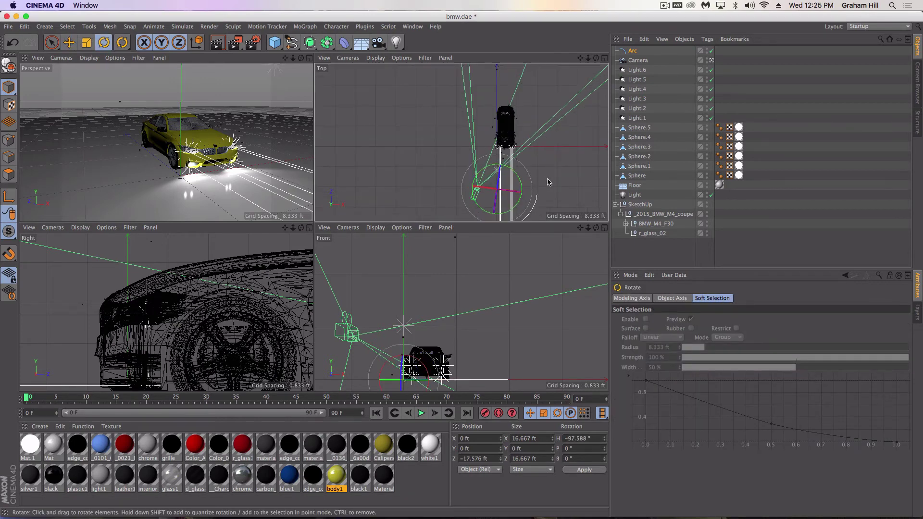
middle_drag(566, 190, 532, 161)
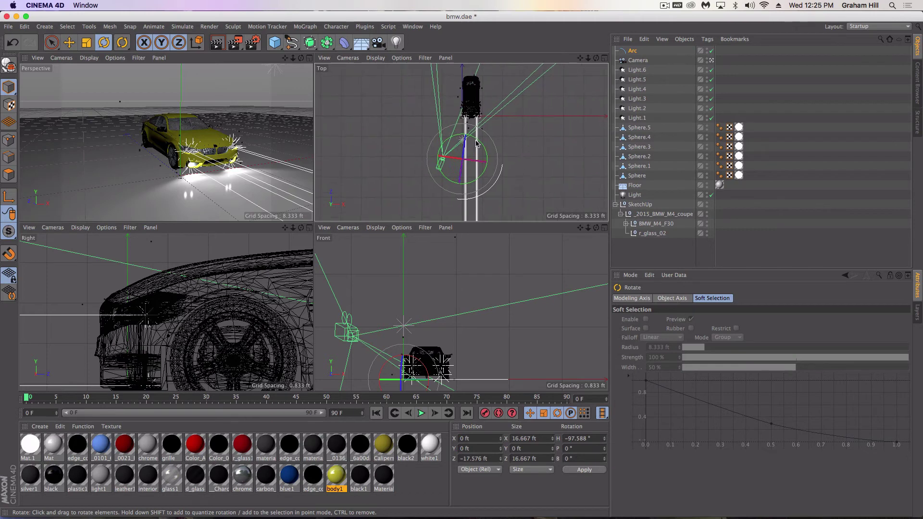
drag(479, 143, 485, 154)
key(e)
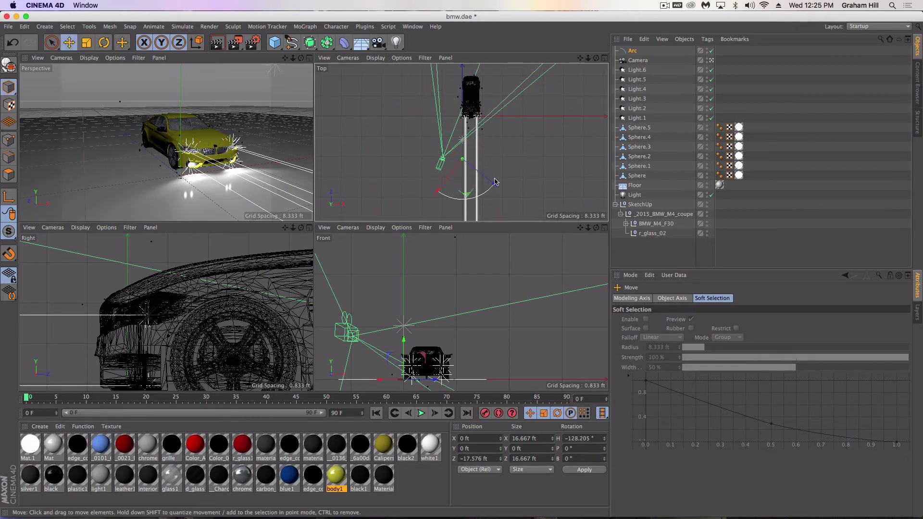
Reposition the arc to about X 2.9 ft, Z -10.5 ft and turn its heading to about -132.5°.
drag(495, 186, 479, 173)
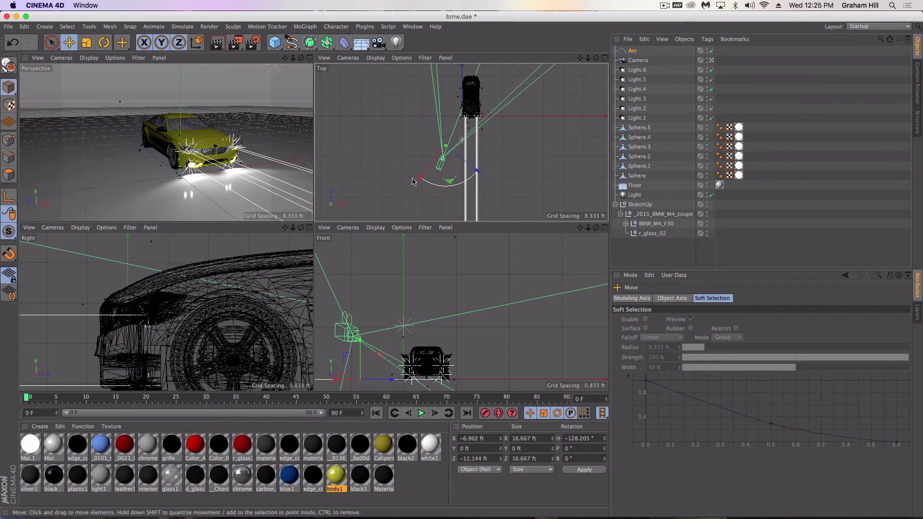
drag(420, 181, 438, 172)
drag(490, 154, 496, 160)
key(r)
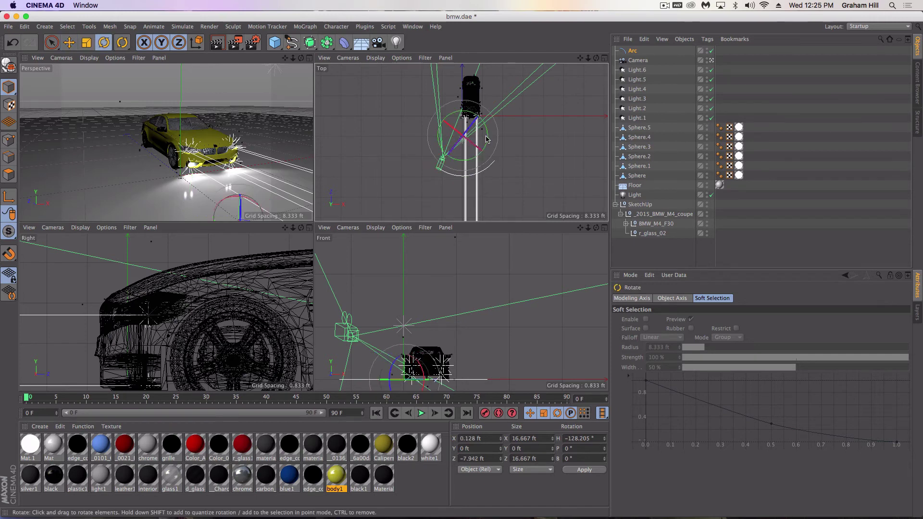
drag(490, 138, 504, 171)
key(e)
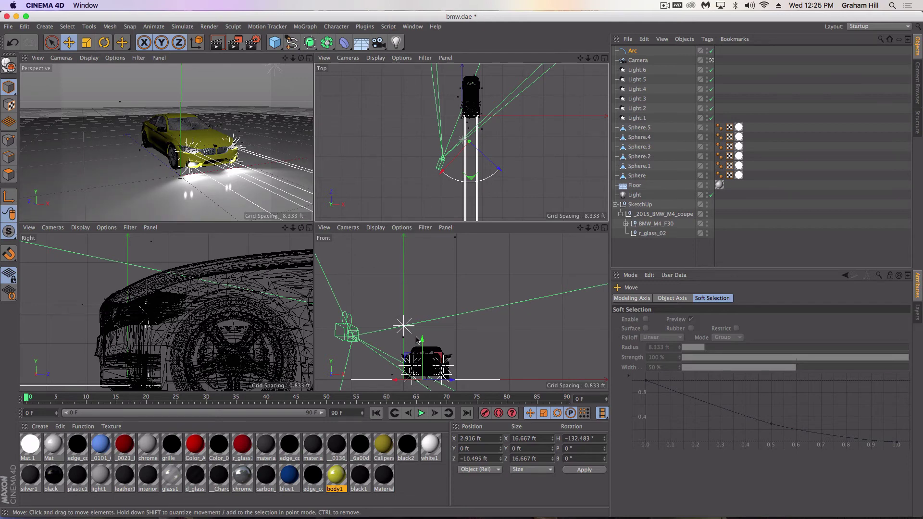
Raise the arc to a height of about 6.3 ft and enlarge its radius to about 32.67 ft.
drag(421, 340, 426, 300)
click(630, 52)
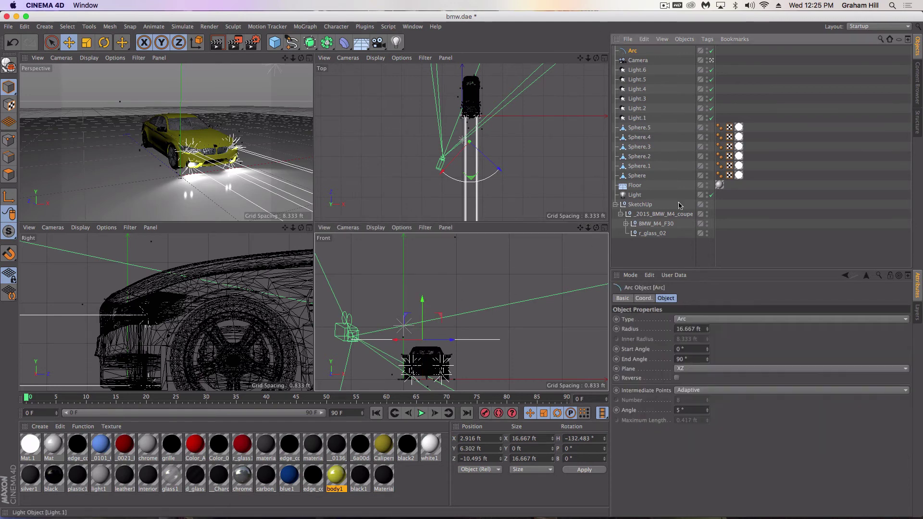
drag(706, 329, 708, 329)
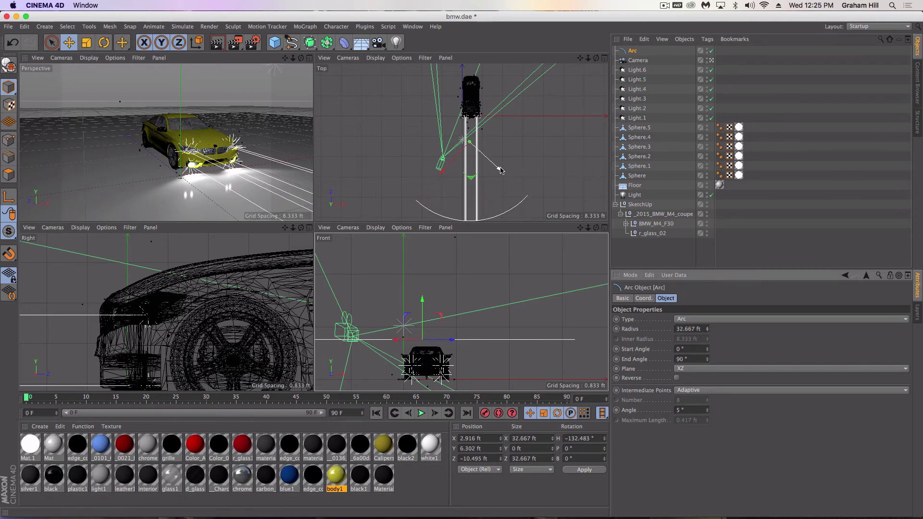
Shift the enlarged arc back over the car to about X 2.5 ft, Z 8.4 ft, centred on its front.
drag(504, 167, 474, 137)
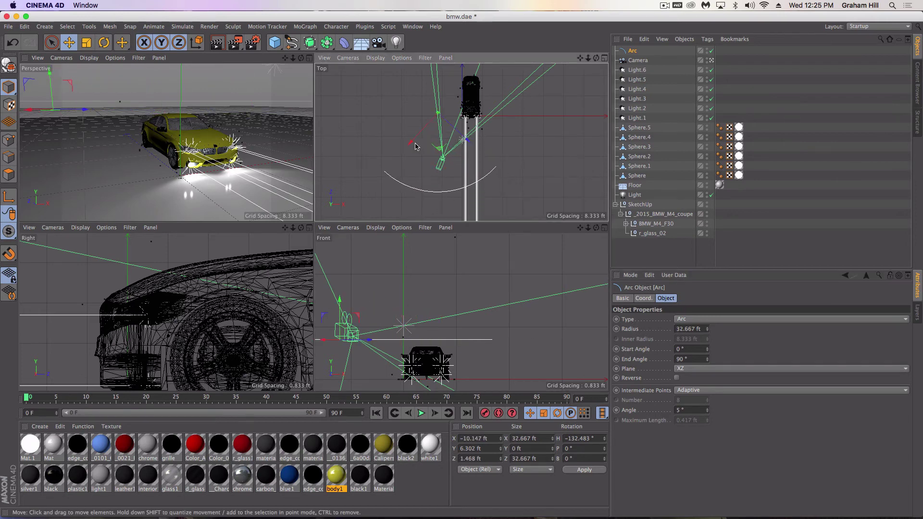
drag(412, 146, 448, 136)
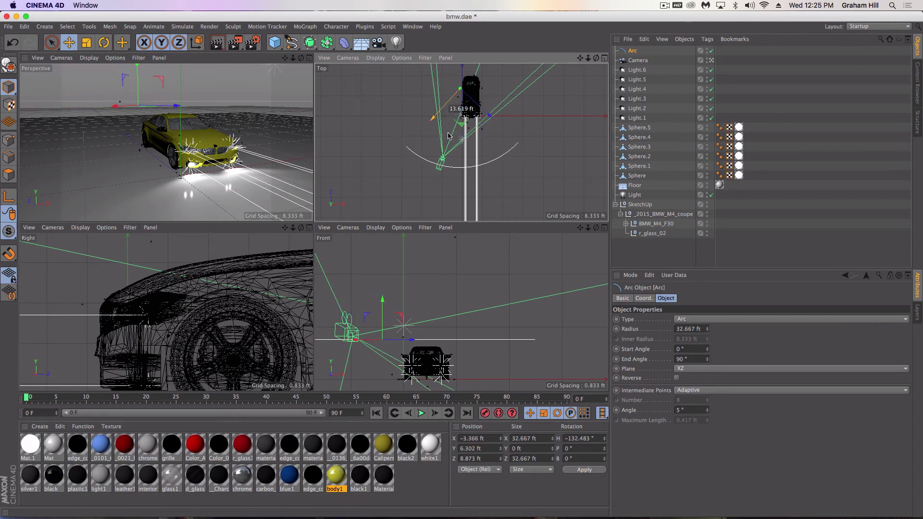
drag(495, 117, 501, 127)
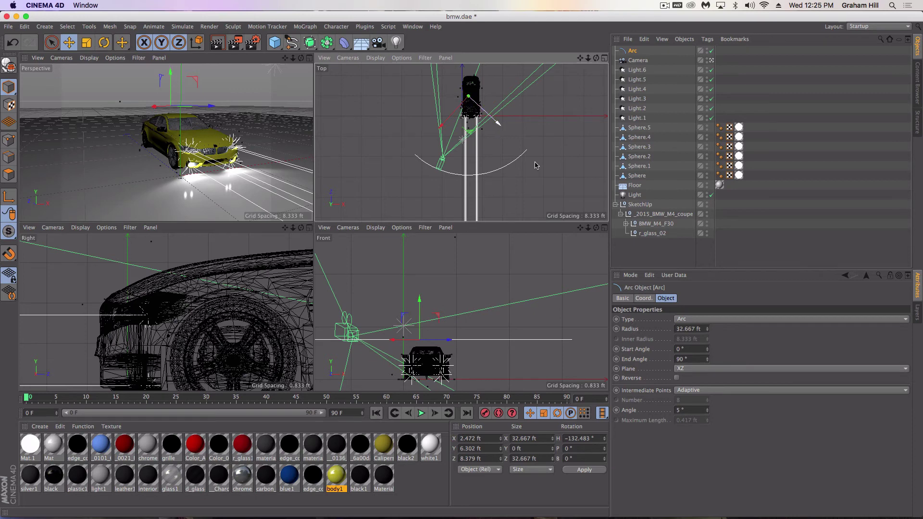
Add an Align to Spline tag to the camera and assign the Arc as its spline path.
click(635, 61)
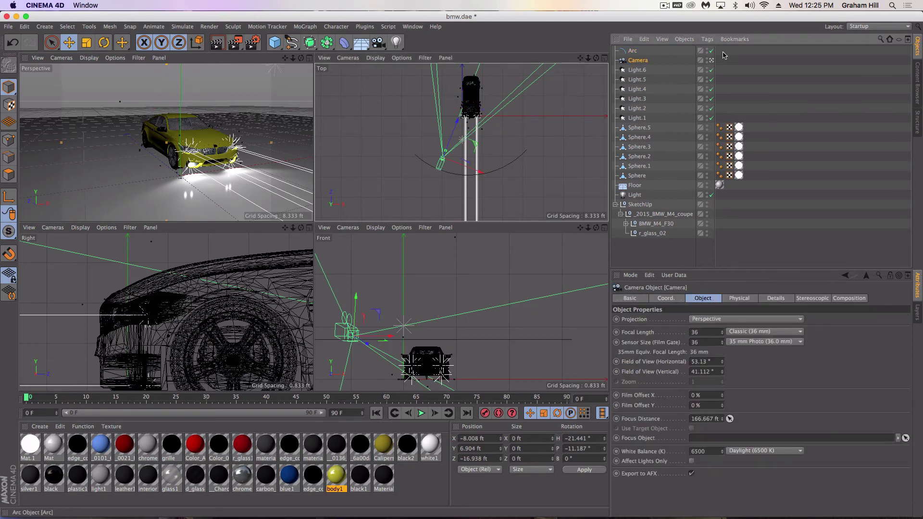
click(708, 39)
mouse_move(725, 60)
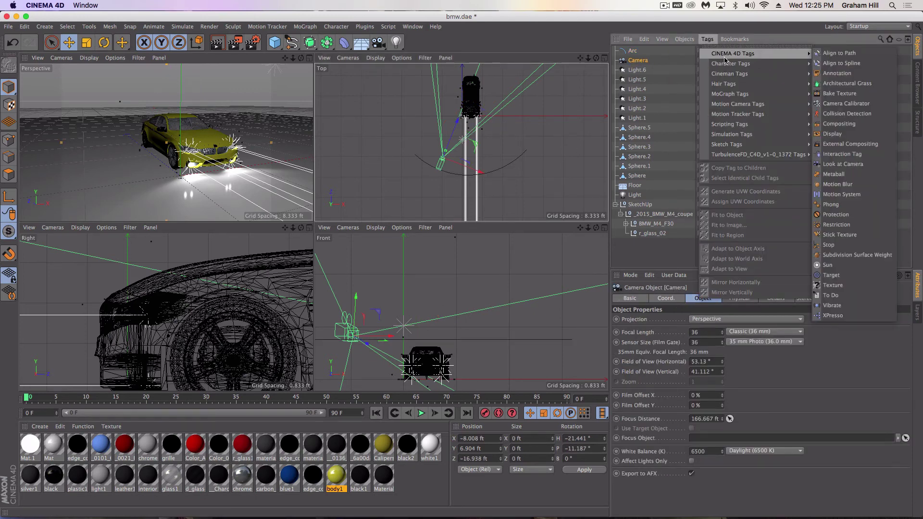
click(852, 64)
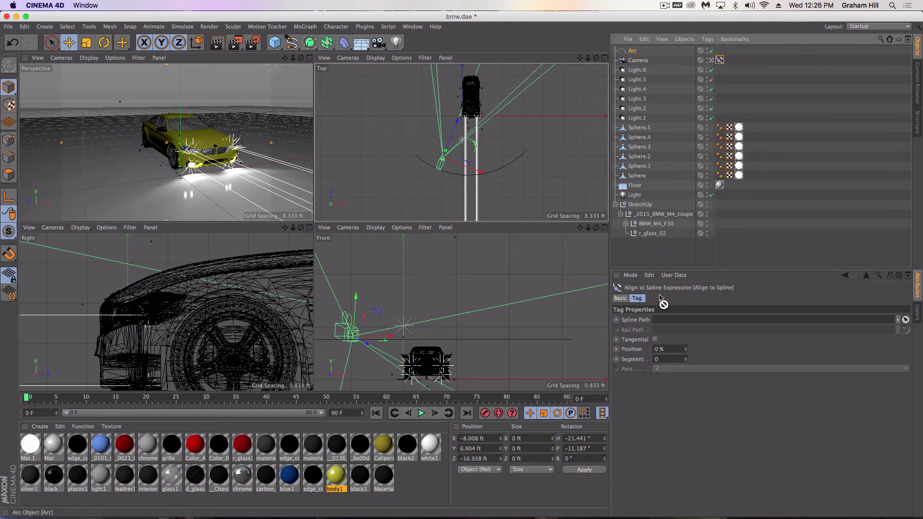
drag(662, 326, 662, 327)
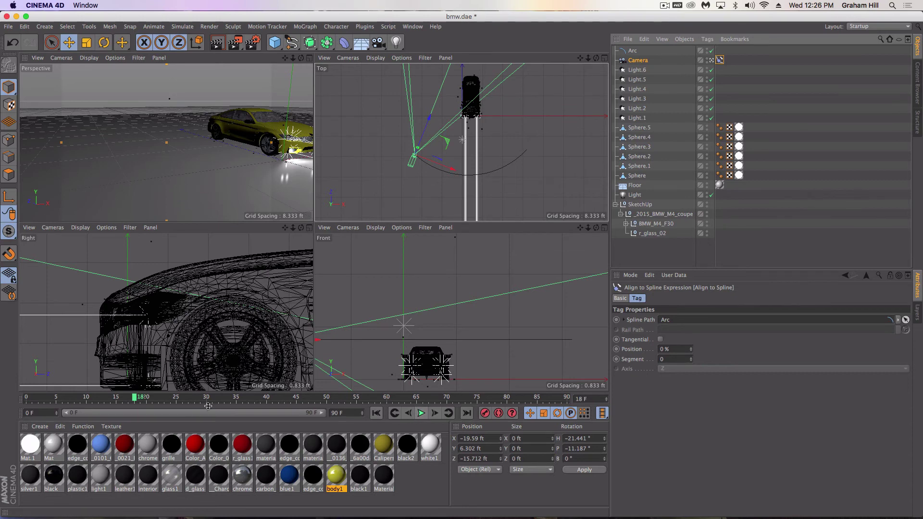
Return to frame 0 and keyframe the Align to Spline position at 0 %, leaving the spline path without a key.
drag(135, 398, 1, 389)
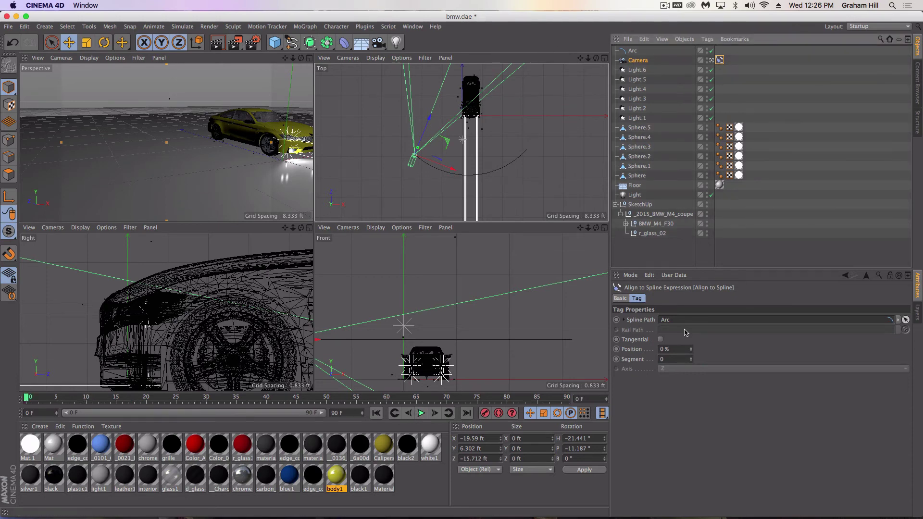
ctrl+click(616, 320)
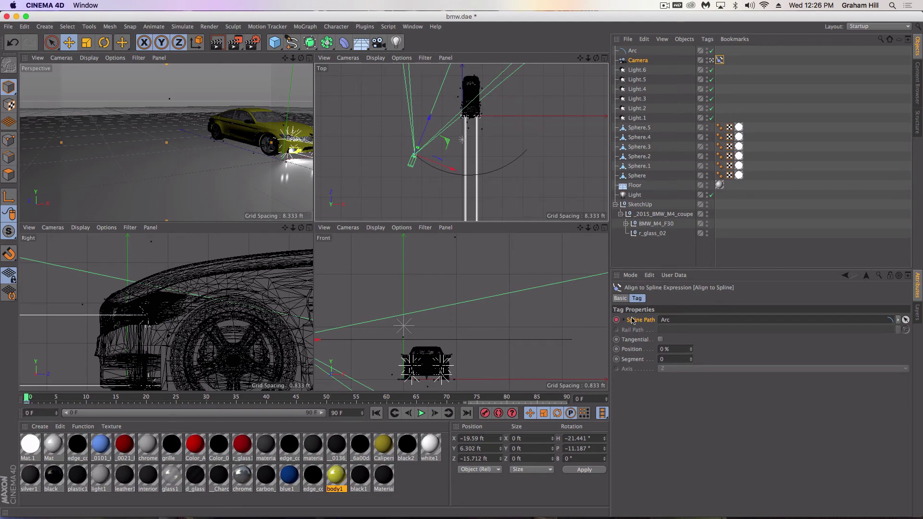
ctrl+shift+click(616, 321)
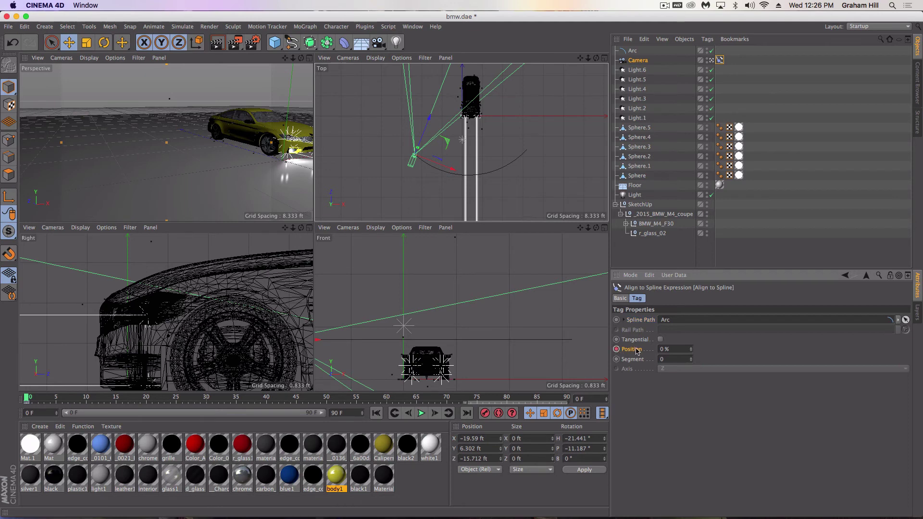
Keyframe the camera's Align to Spline position at 100 % on frame 90.
click(561, 397)
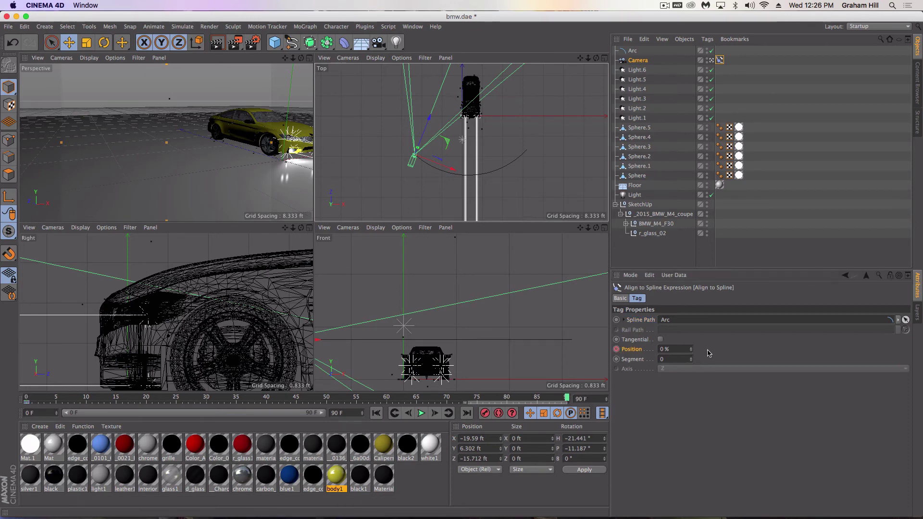
double_click(664, 350)
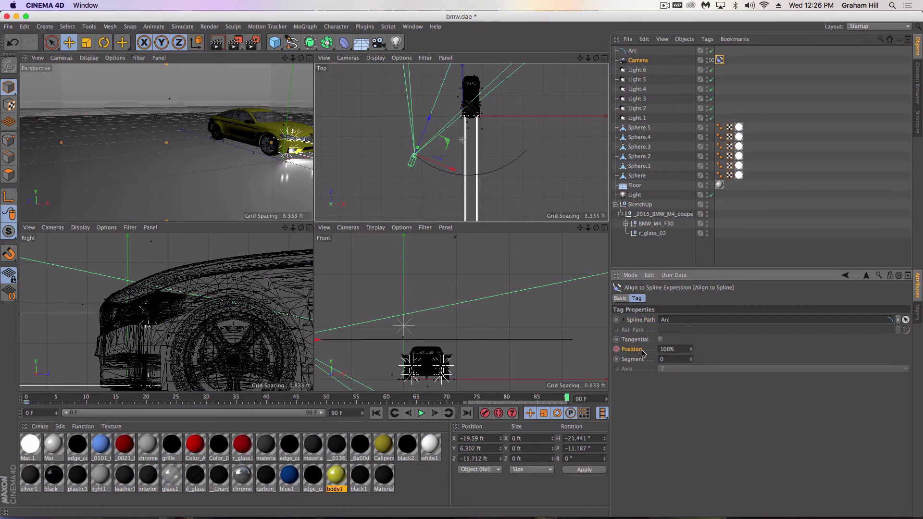
text(100)
key(Return)
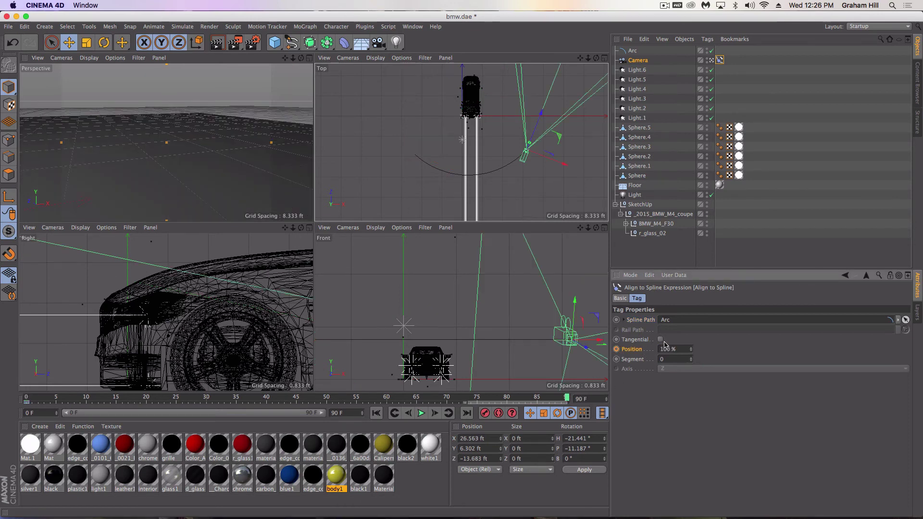
click(617, 349)
Play the camera's motion along the arc, stop it, and return to frame 0.
click(422, 414)
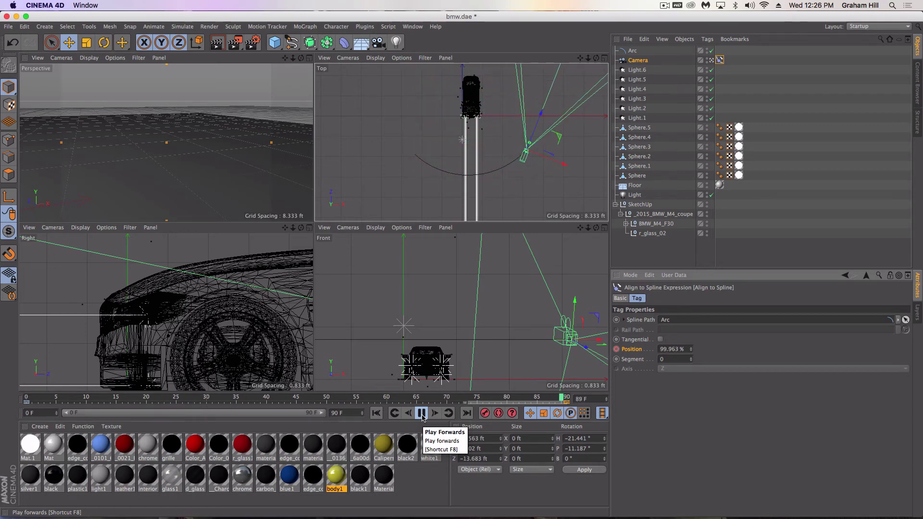
click(422, 413)
click(54, 396)
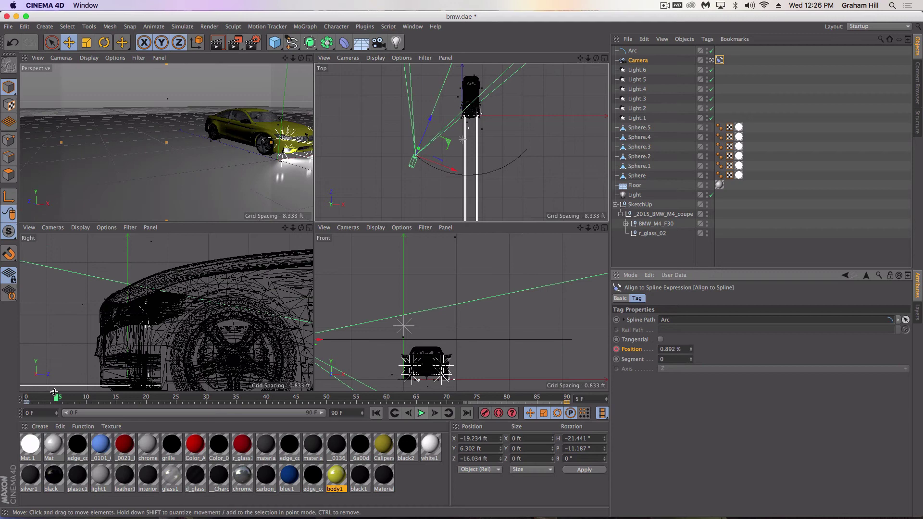
drag(55, 397, 25, 397)
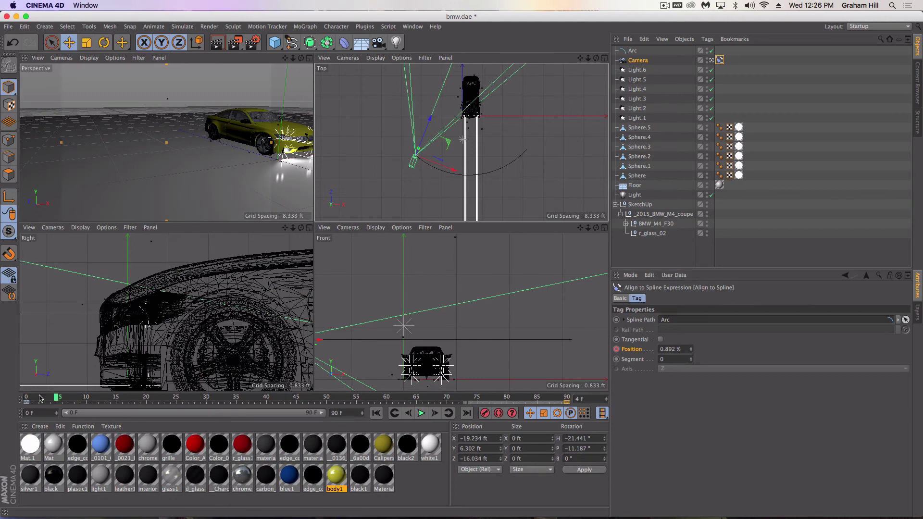
Add a Target tag to the camera and set the SketchUp object as its target.
click(707, 39)
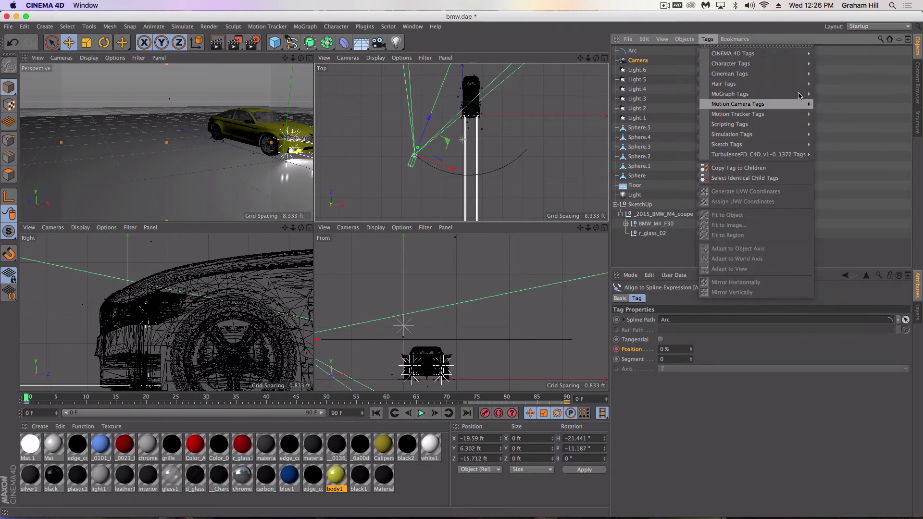
mouse_move(789, 54)
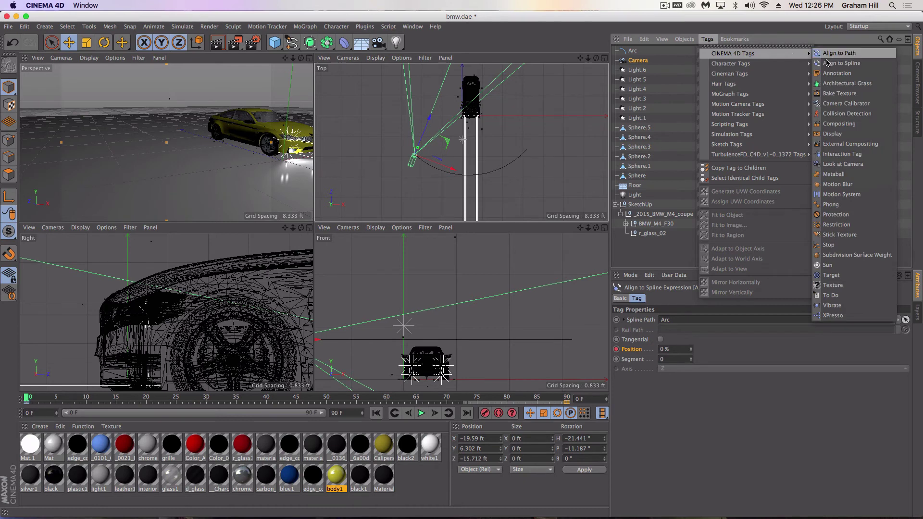
click(841, 276)
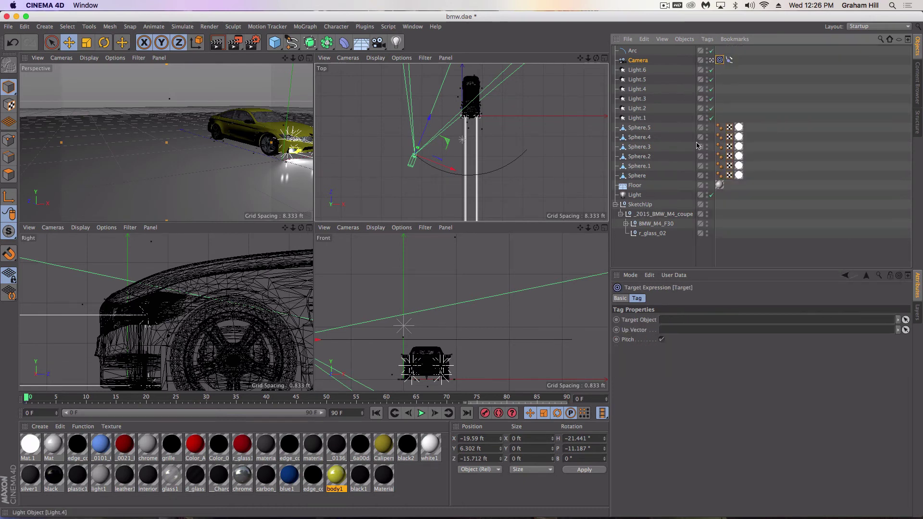
drag(639, 207, 671, 320)
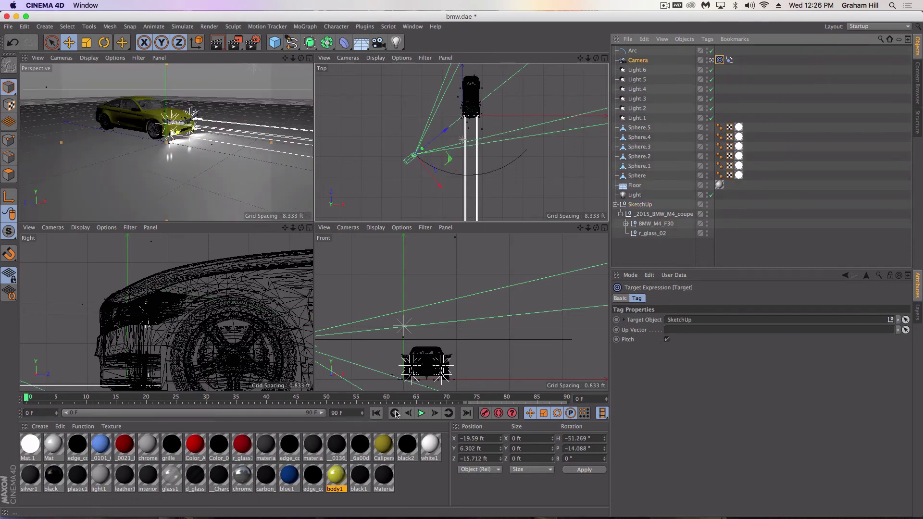
Play the targeted camera animation, including in a maximized perspective view, and return to frame 0.
click(422, 414)
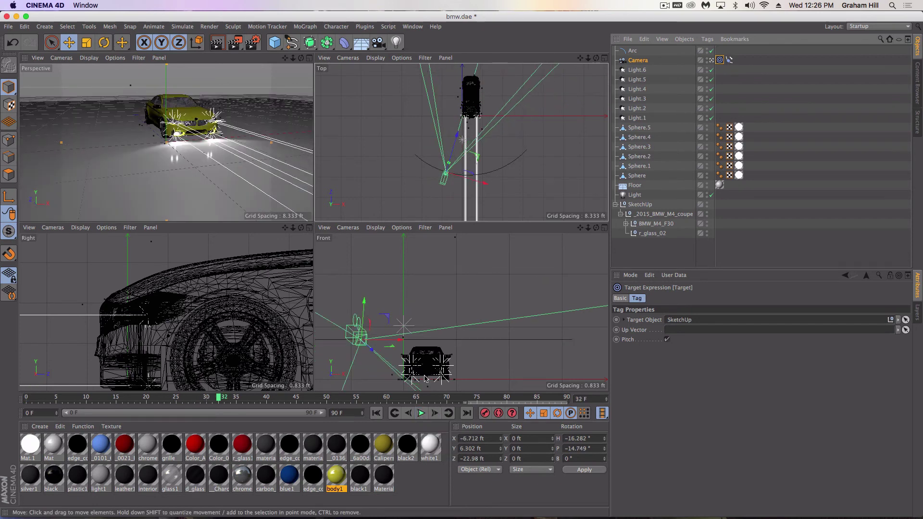
click(309, 58)
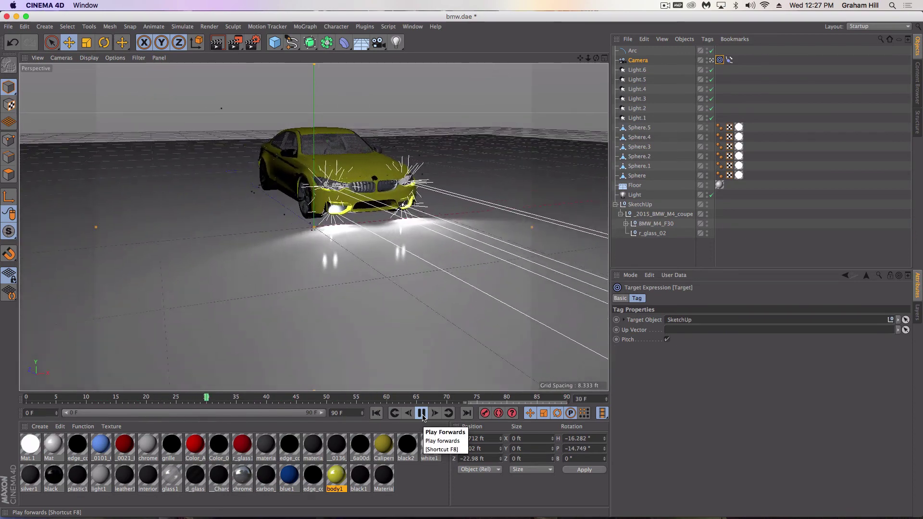
click(422, 416)
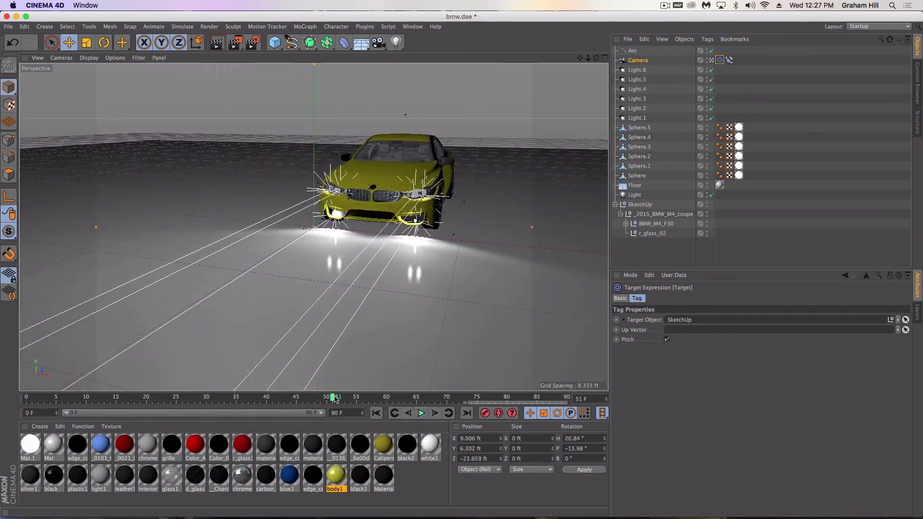
drag(335, 399, 16, 387)
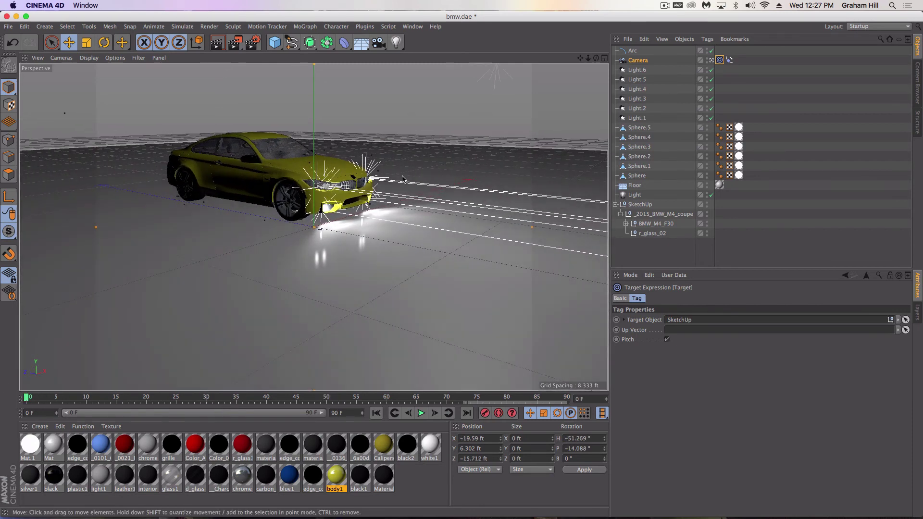
Open the body1 material's Color channel and keyframe its yellow colour on frames 0 and 30.
double_click(333, 477)
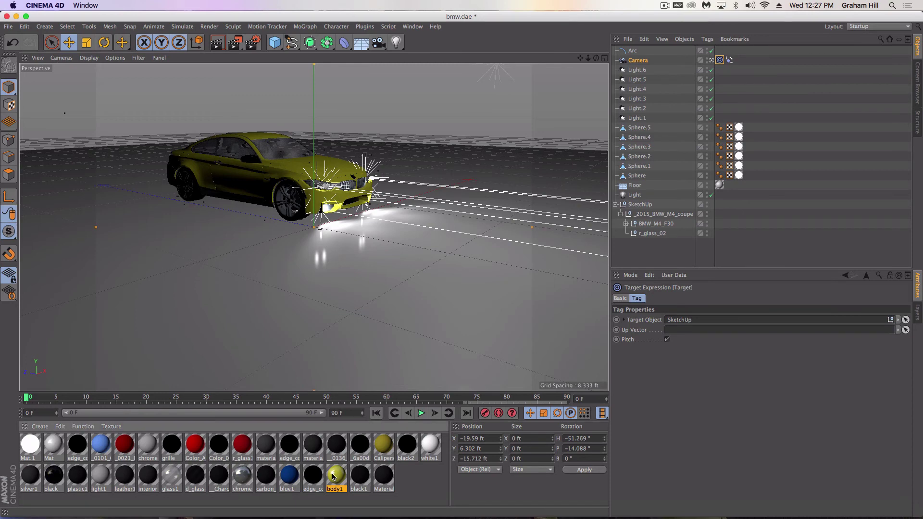
drag(256, 70, 649, 99)
click(555, 196)
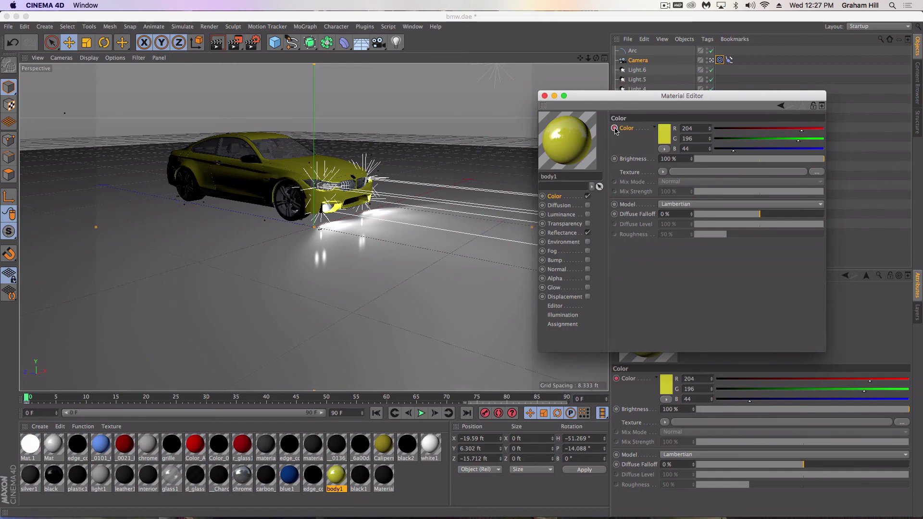
click(206, 397)
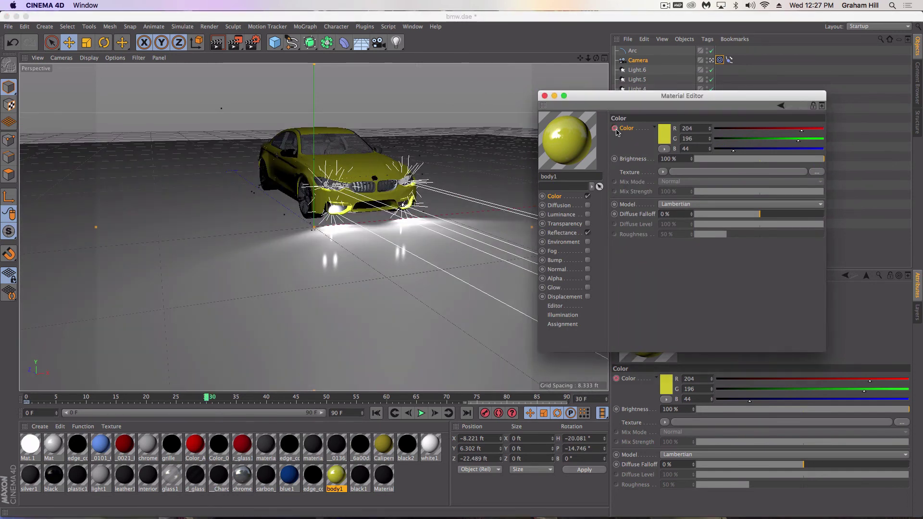
Set the body1 colour to blue, RGB 11, 85, 155, on frame 31 and keyframe it.
drag(206, 399, 210, 399)
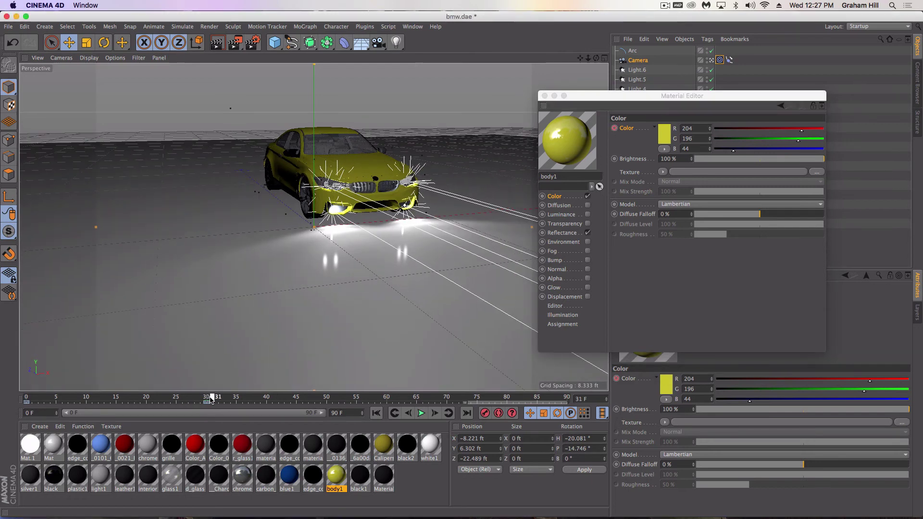
click(670, 134)
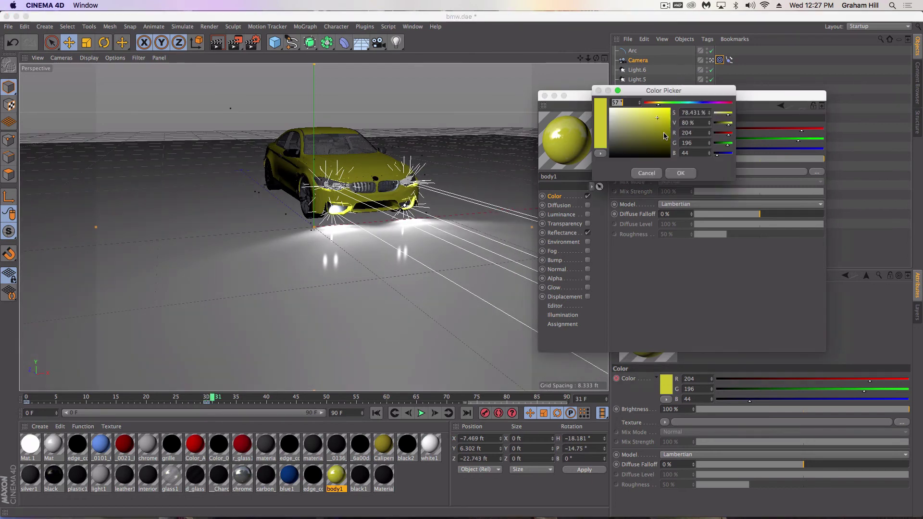
click(695, 103)
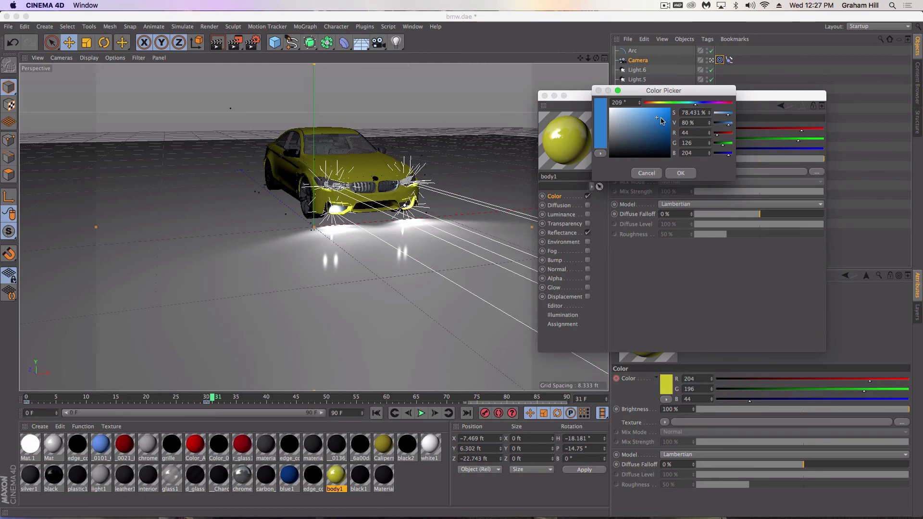
mouse_move(661, 118)
mouse_down()
mouse_move(652, 130)
mouse_move(667, 130)
mouse_up()
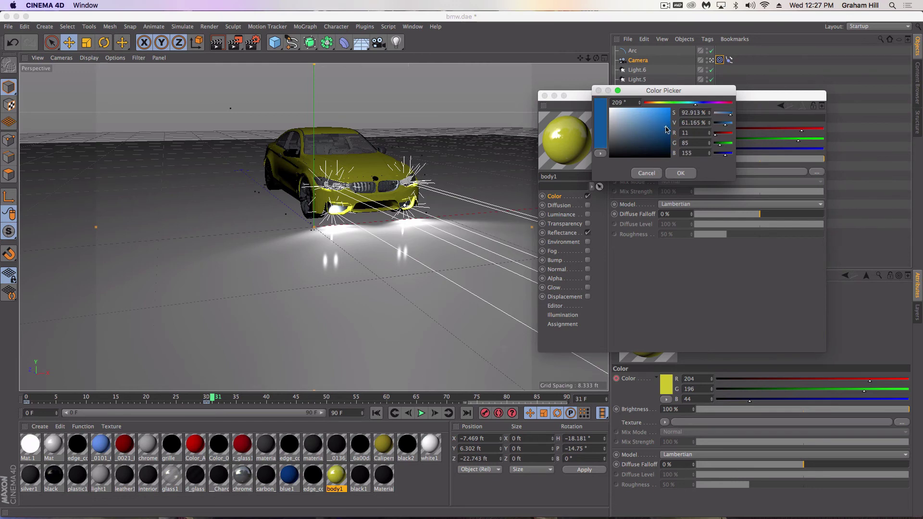
click(679, 174)
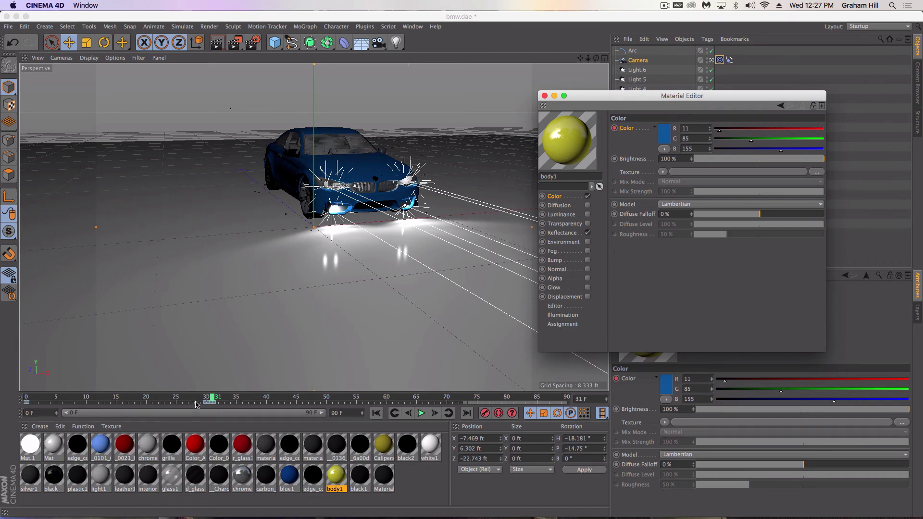
Keyframe the blue body1 colour on frame 60, and a red with RGB 155, 11, 11 on frame 61.
drag(195, 401, 389, 394)
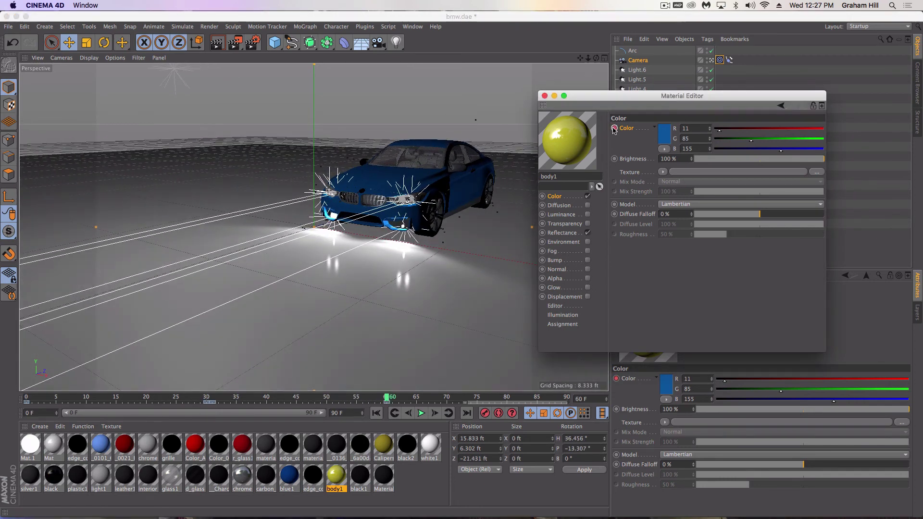
click(393, 398)
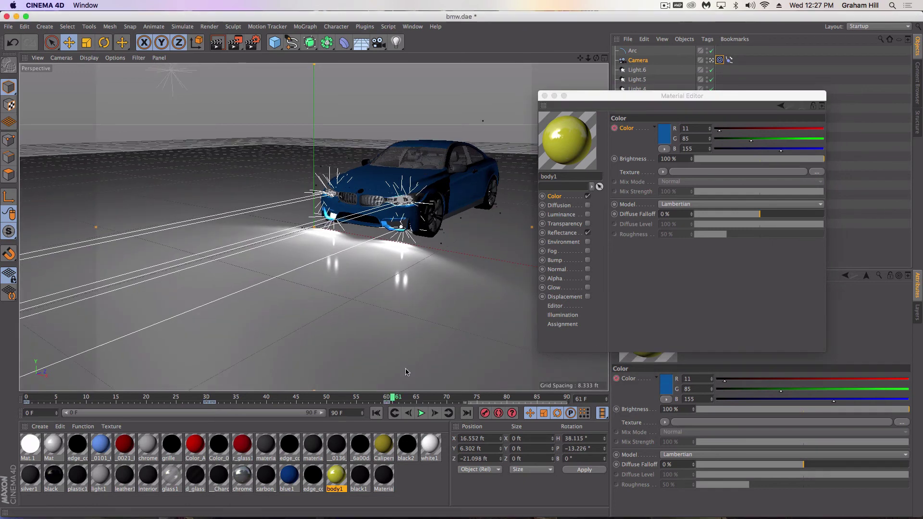
click(666, 136)
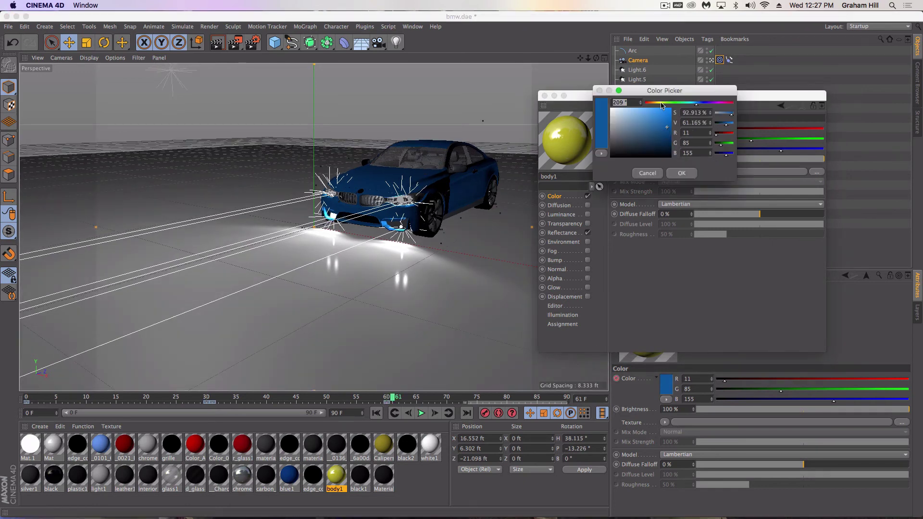
drag(662, 104, 608, 111)
click(680, 174)
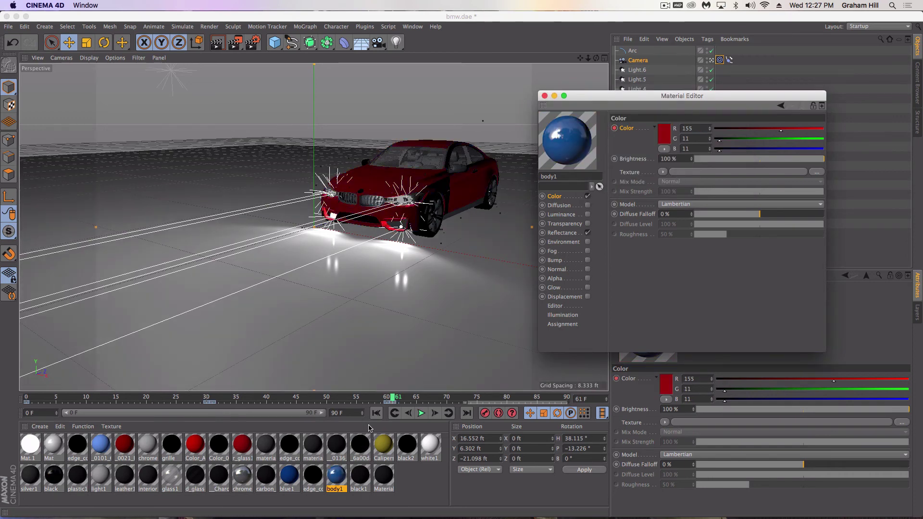
Close the material editor and check the body colour changes by playing and scrubbing the animation.
drag(392, 397, 568, 397)
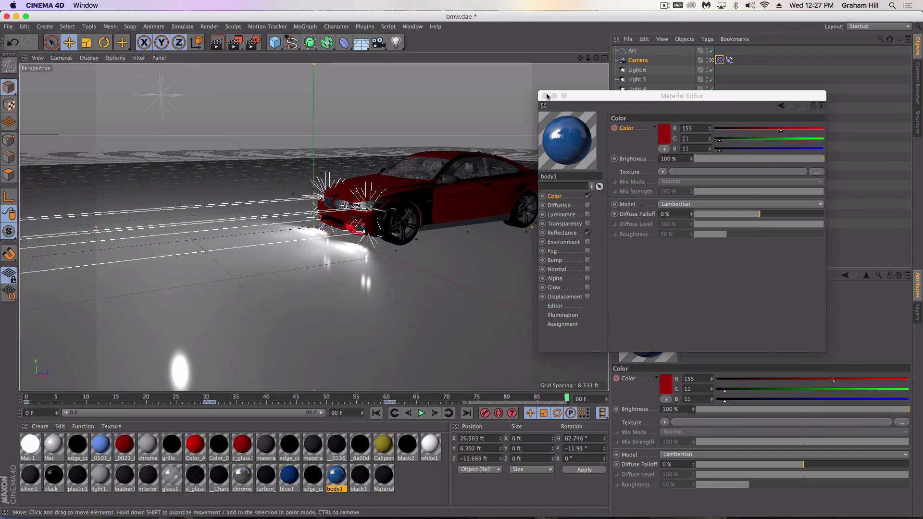
click(545, 96)
click(420, 413)
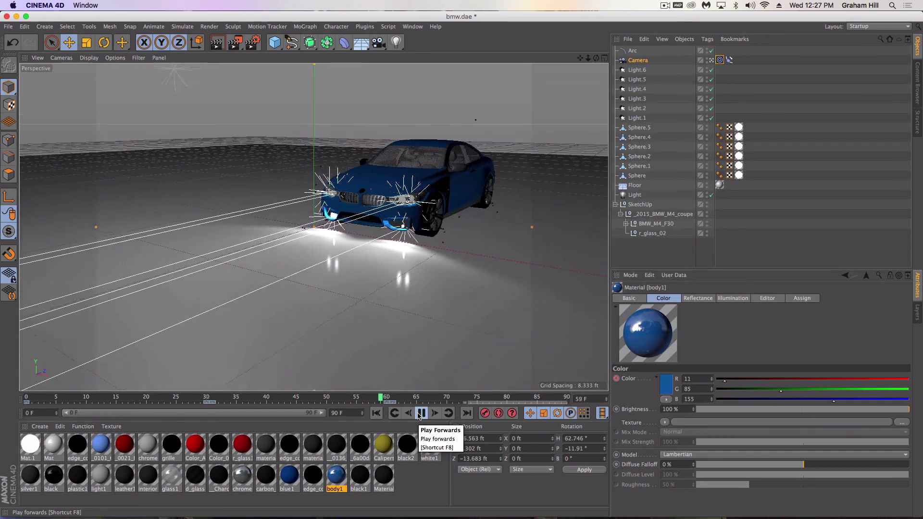
click(420, 413)
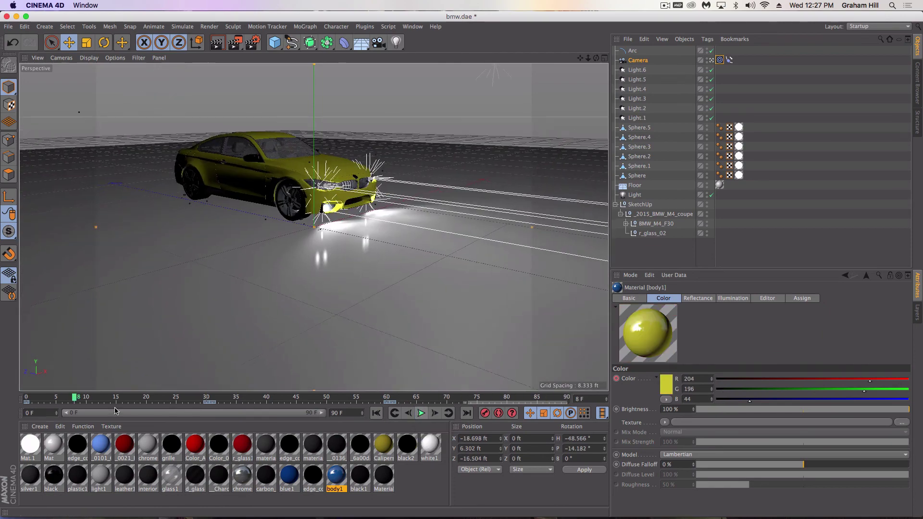
drag(72, 397, 452, 371)
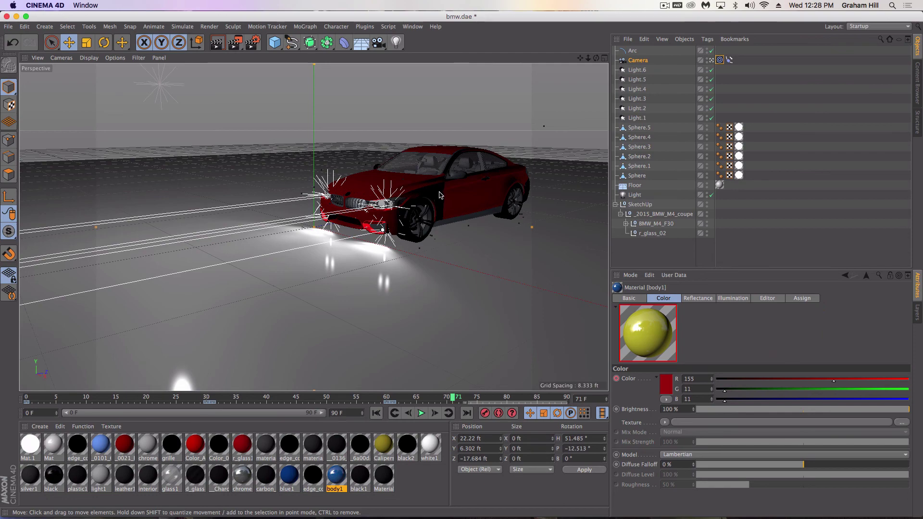
drag(455, 397, 177, 378)
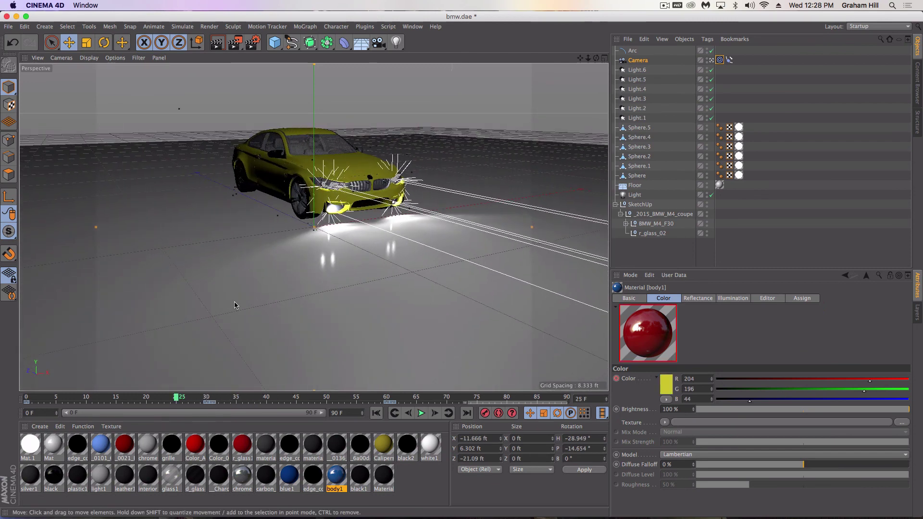
Move the Arc closer to the car, to about X 7.633 ft and Z 14.014 ft, and preview the animation from there.
click(633, 51)
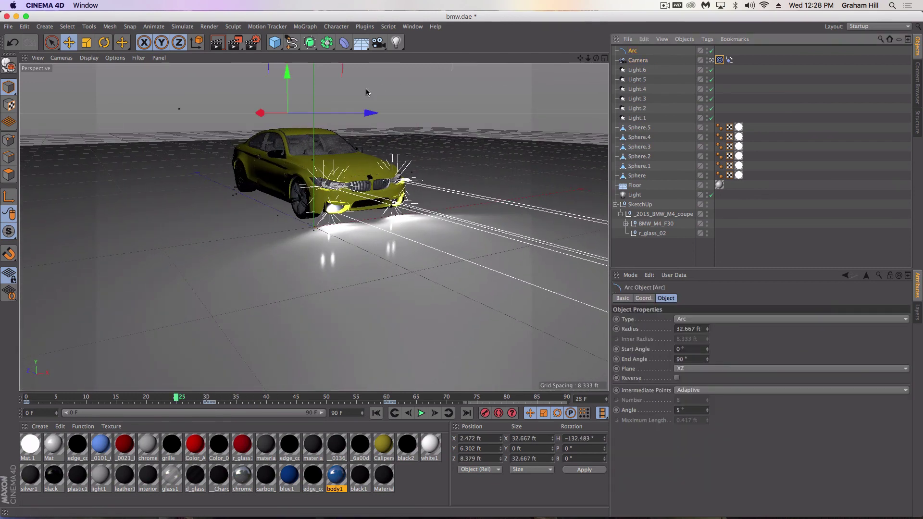
drag(260, 115, 289, 121)
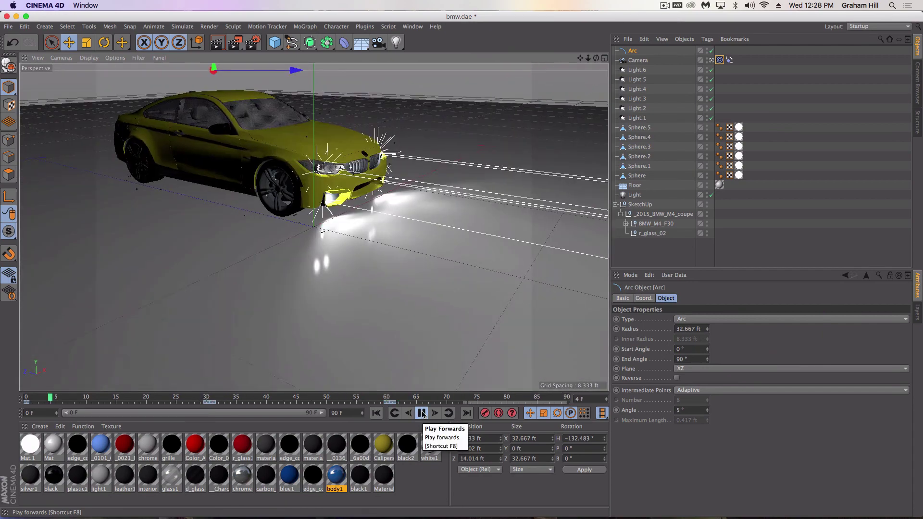
click(422, 414)
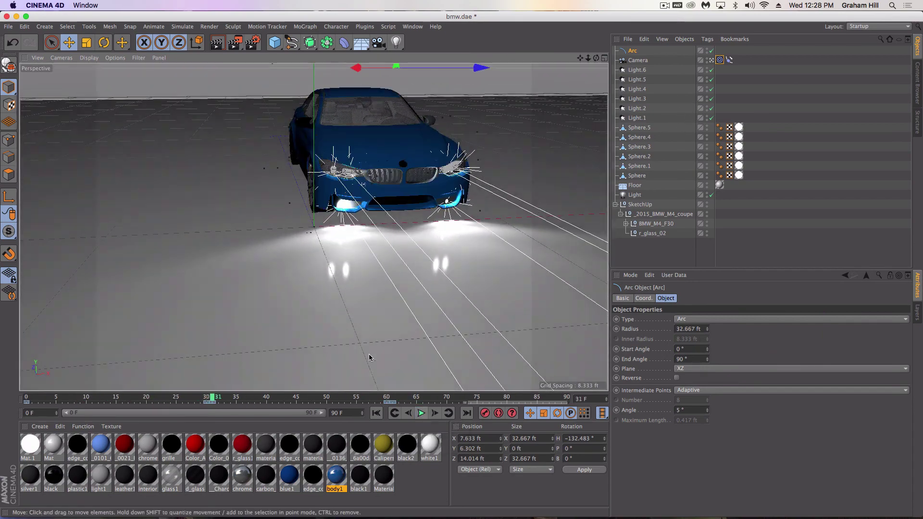
key(shift+f)
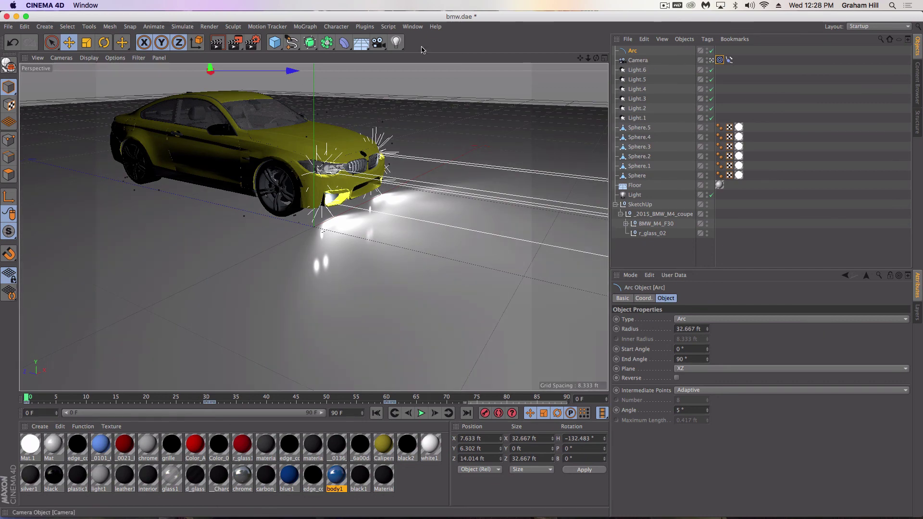
Add a cube, scale it down to about 0.517 ft, and place it at the car's roof, at about X 2.968, Y 4.717, Z 7.448 ft.
click(274, 43)
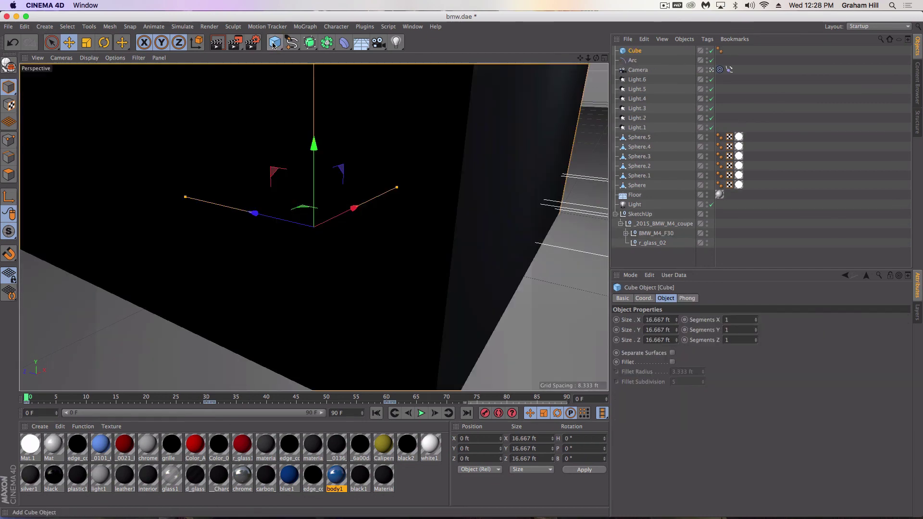
key(t)
drag(416, 189, 72, 285)
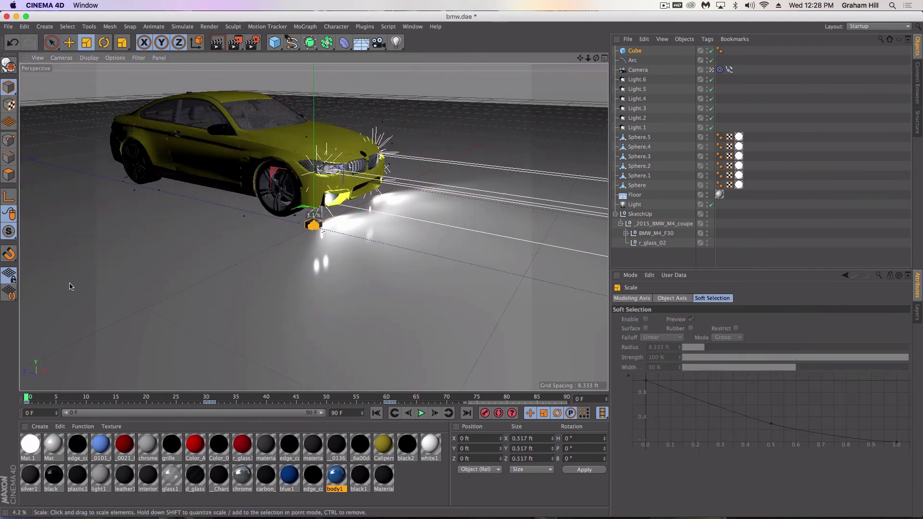
key(e)
drag(313, 146, 315, 86)
drag(249, 124, 225, 68)
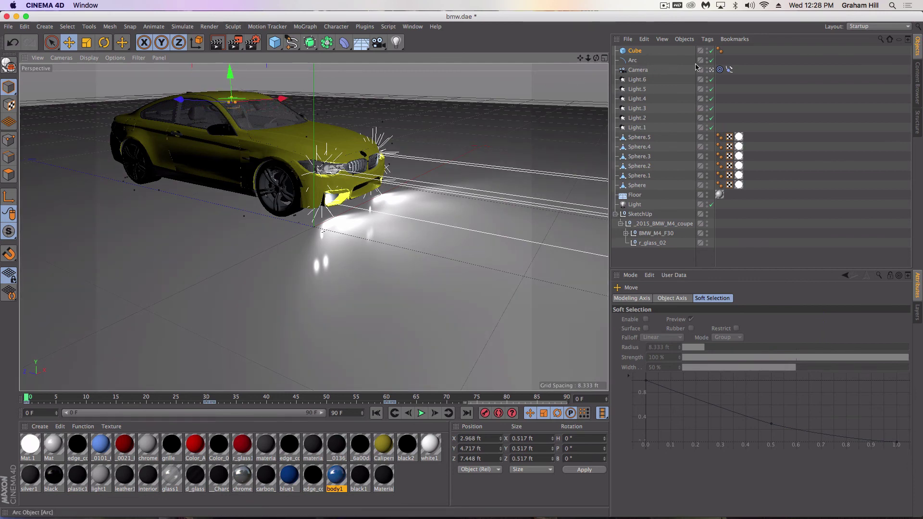
Set the cube as the camera's Target object and disable the cube in the object list.
click(721, 70)
drag(627, 52, 677, 316)
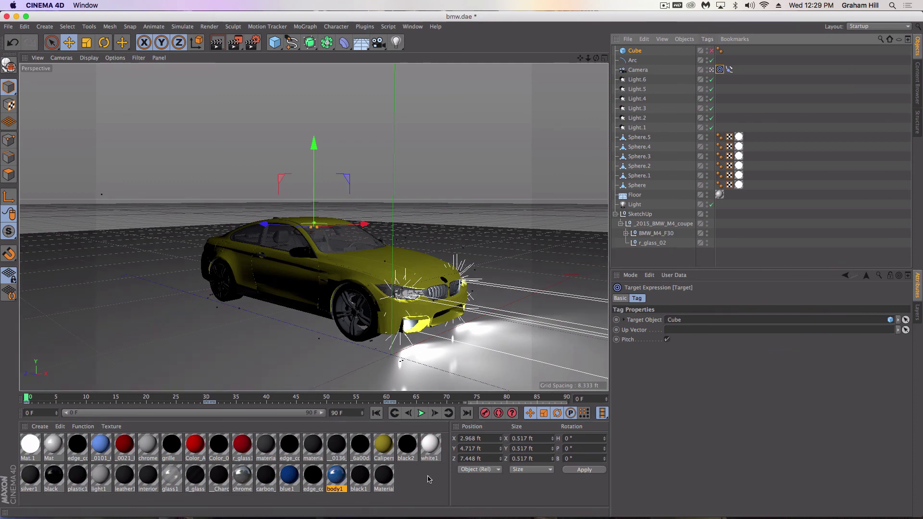
Play the animation to frame 51, render that frame in the Picture Viewer despite the missing textures, and close the viewer.
click(420, 413)
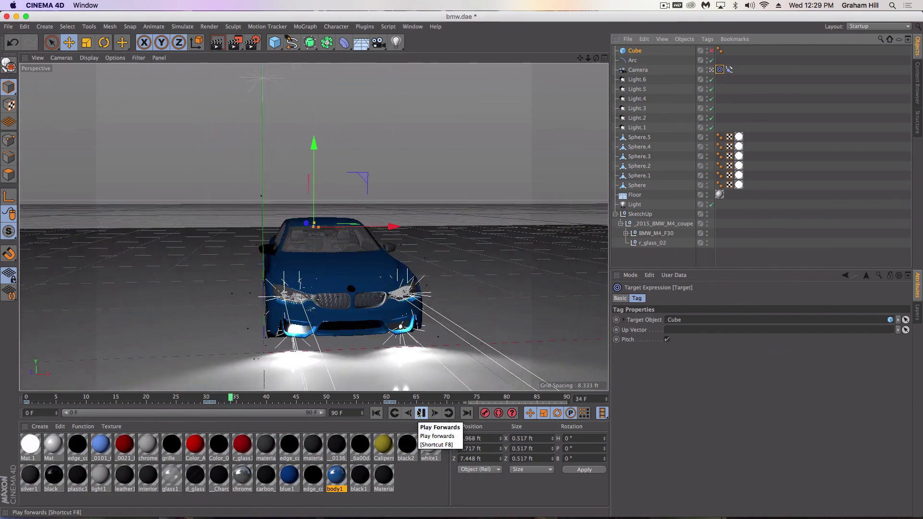
click(420, 413)
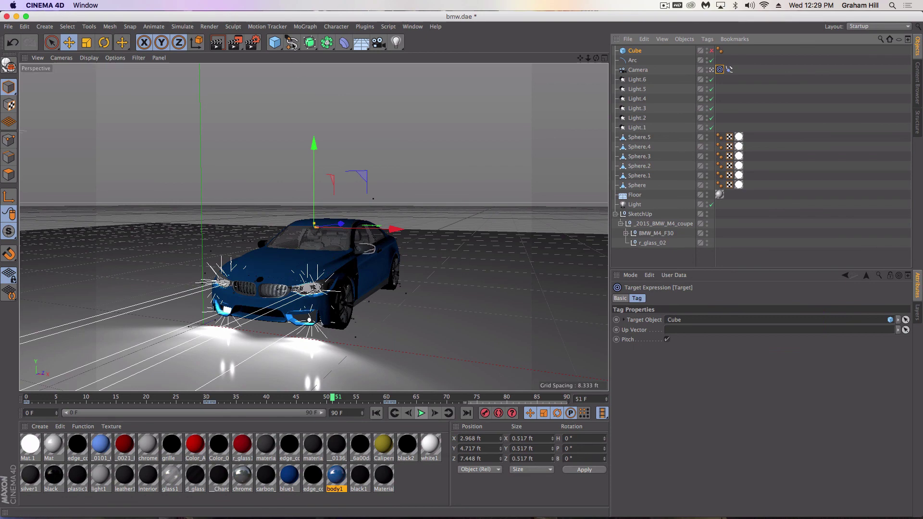
click(235, 44)
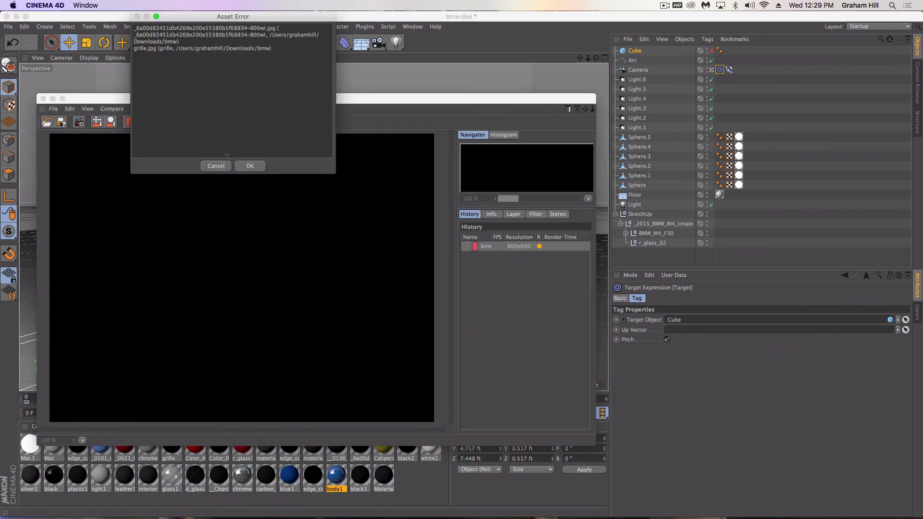
click(249, 166)
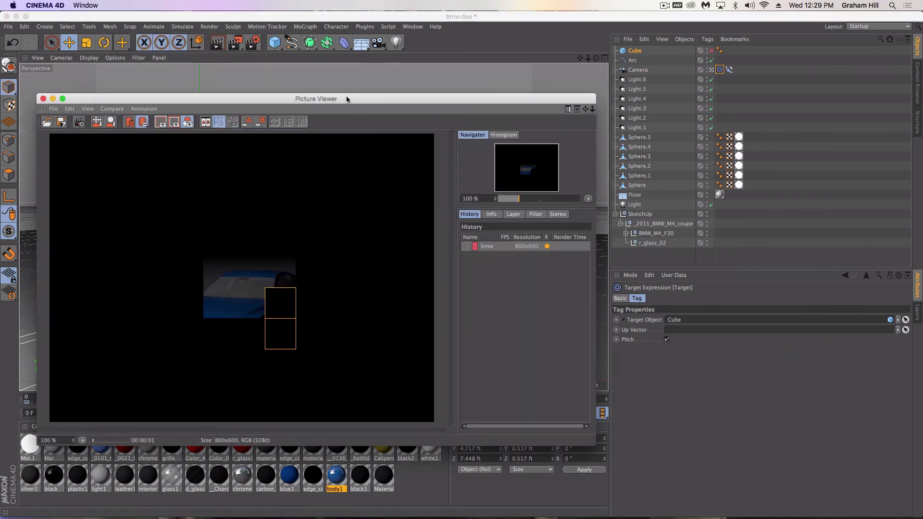
drag(346, 100, 401, 63)
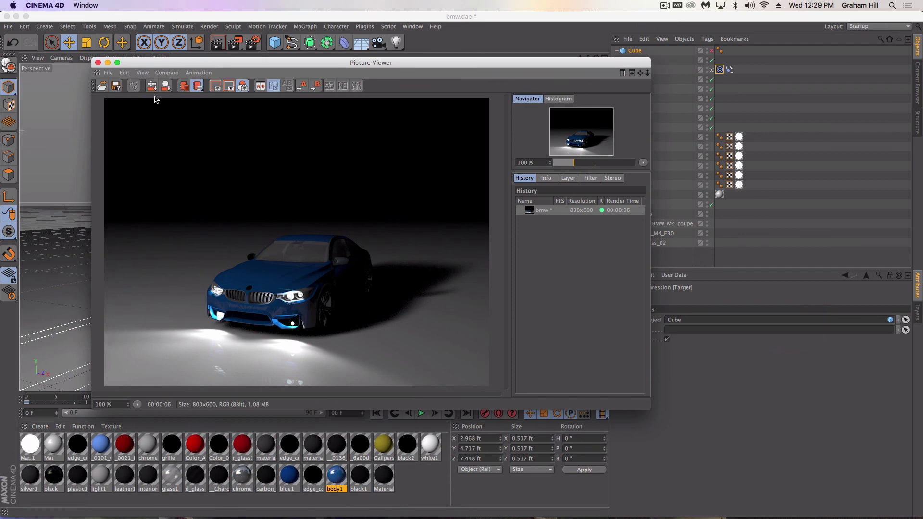
click(98, 63)
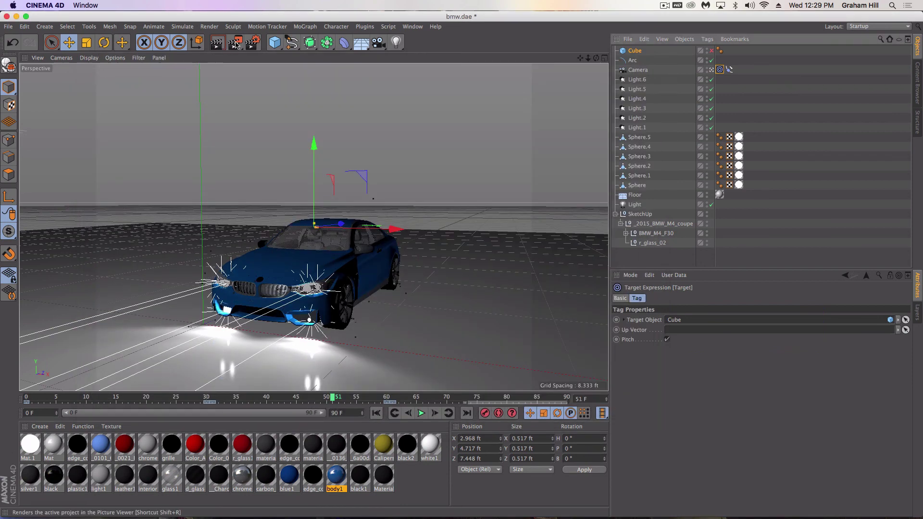
Set the output Frame Range to All Frames in the render settings.
click(251, 44)
click(78, 49)
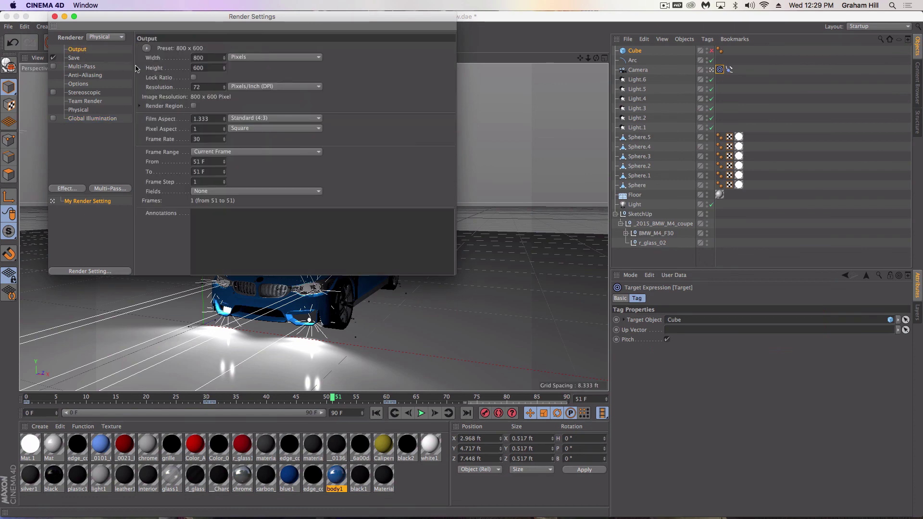
click(222, 150)
click(210, 177)
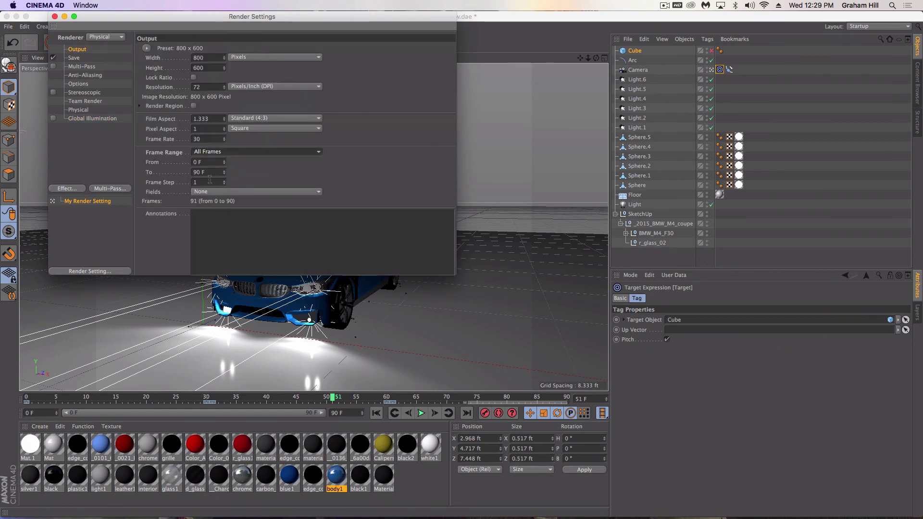
click(55, 17)
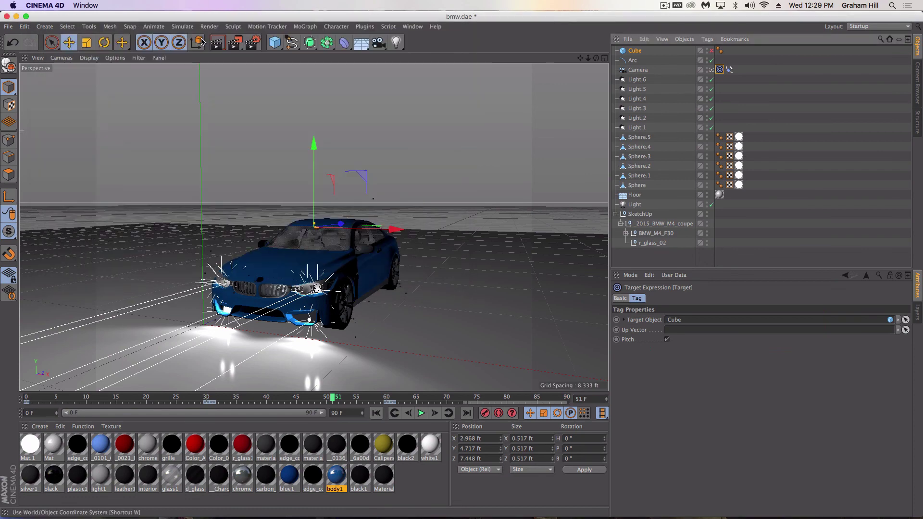
Start rendering all frames in the Picture Viewer without saving to a file, ignoring the missing textures.
click(235, 43)
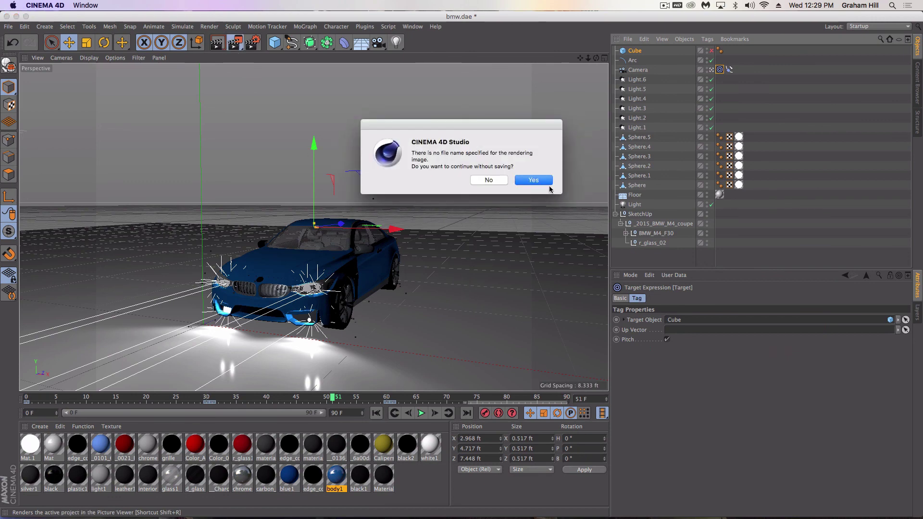
click(550, 182)
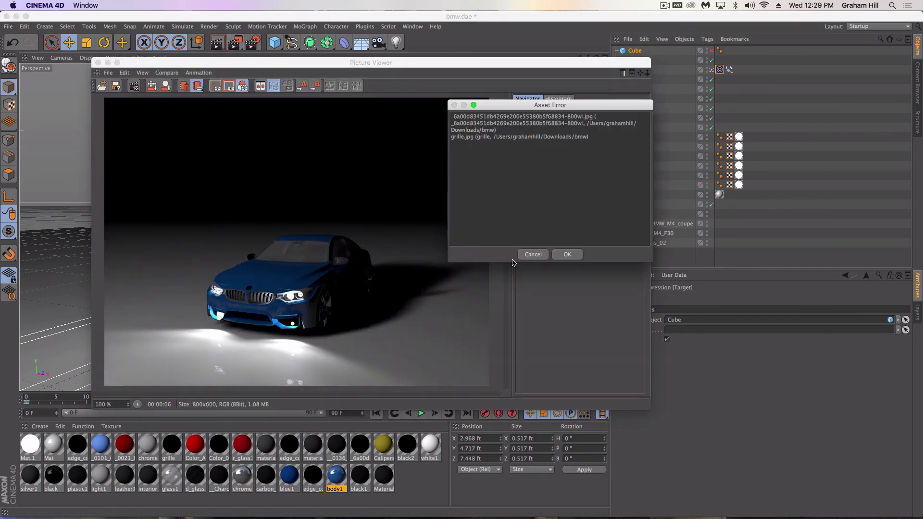
click(566, 254)
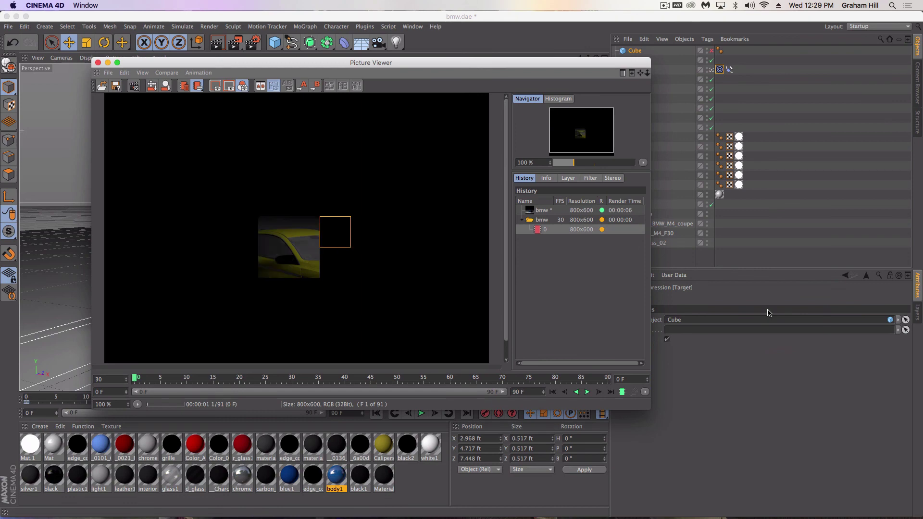